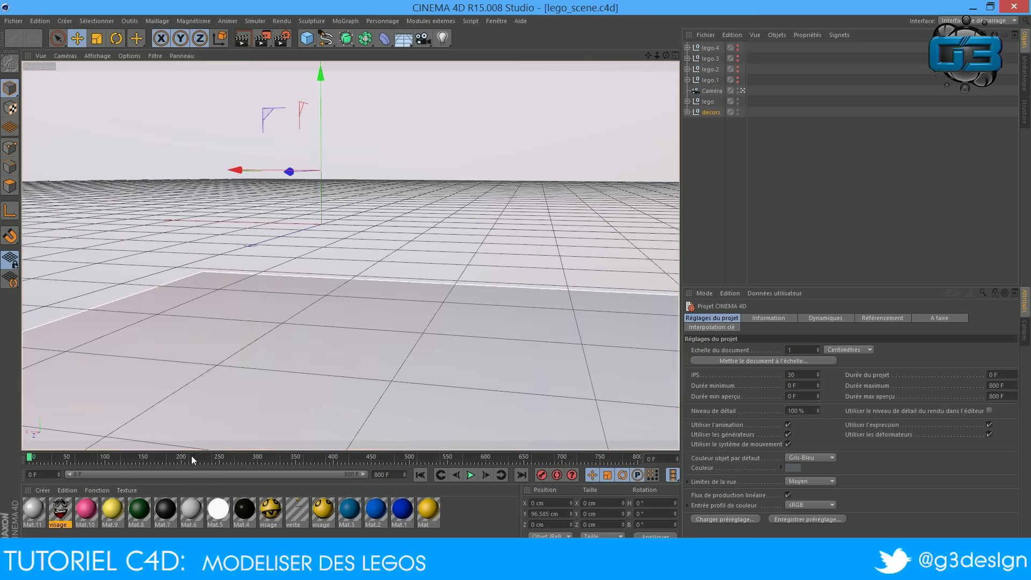
Step: Create a new empty project and add a Capsule primitive
drag(196, 457, 85, 457)
click(14, 22)
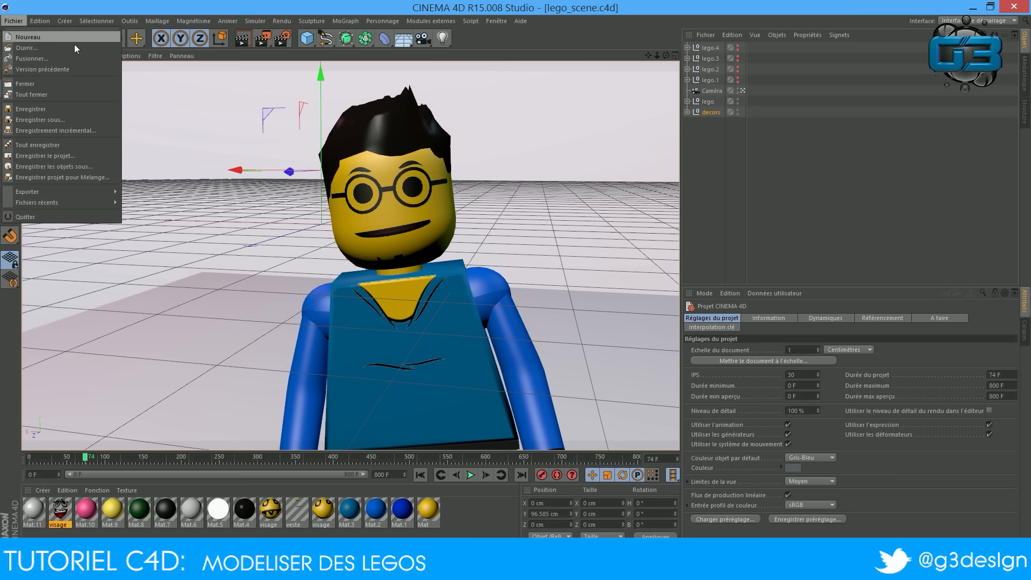
click(22, 38)
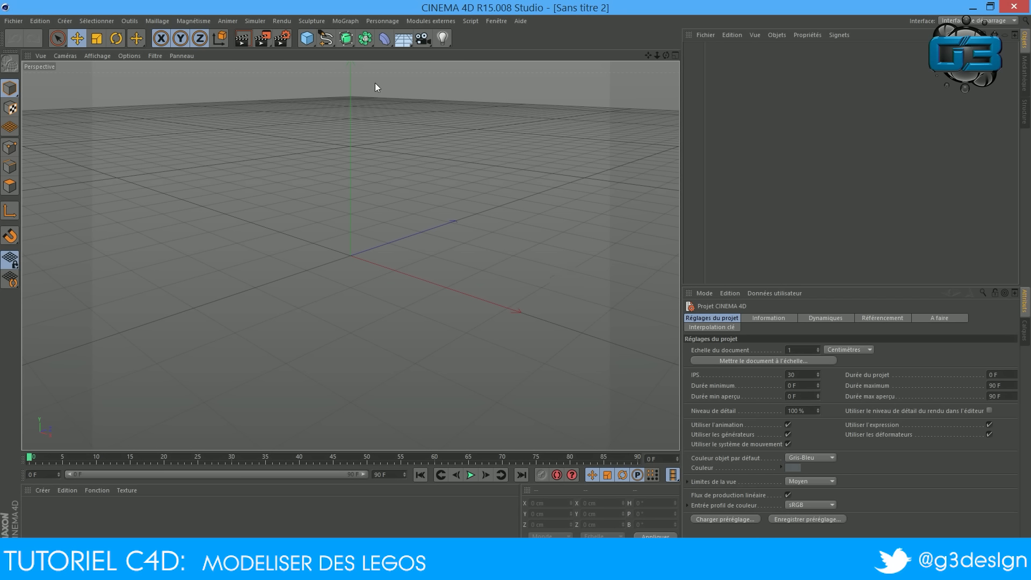
click(305, 41)
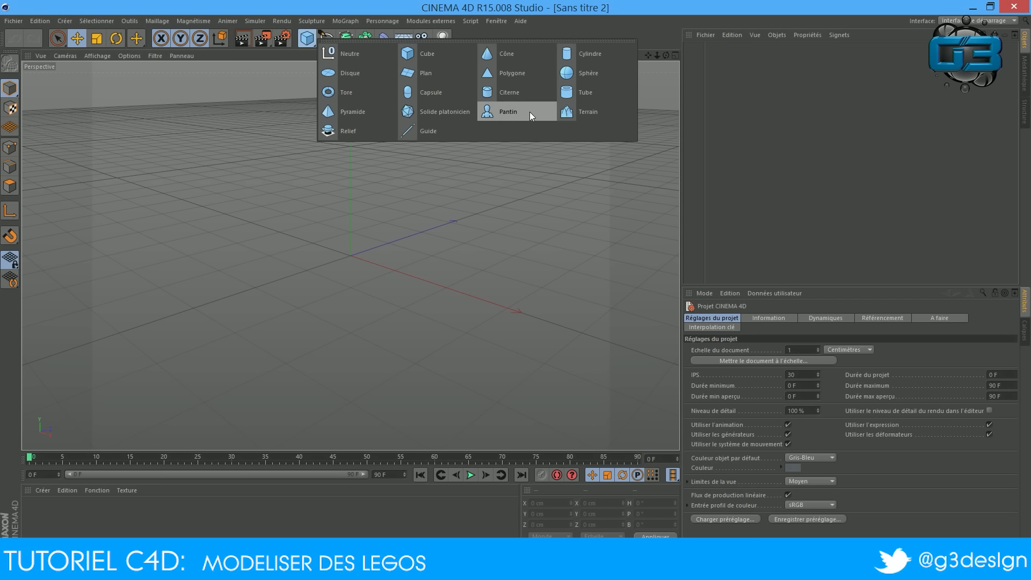
click(406, 93)
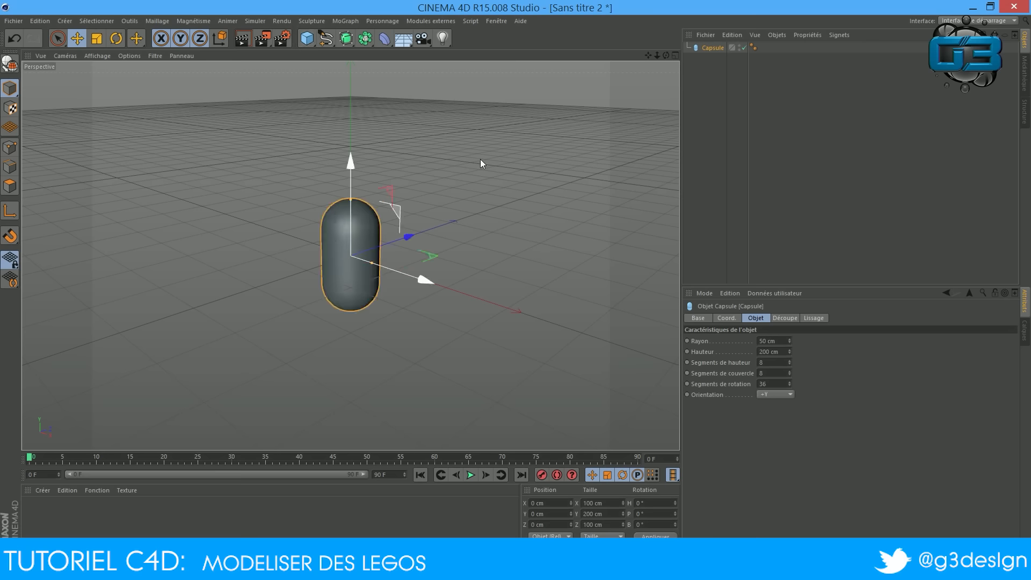
Step: Resize the capsule to a radius of about 73 cm and a height of about 195 cm
drag(647, 56, 555, 84)
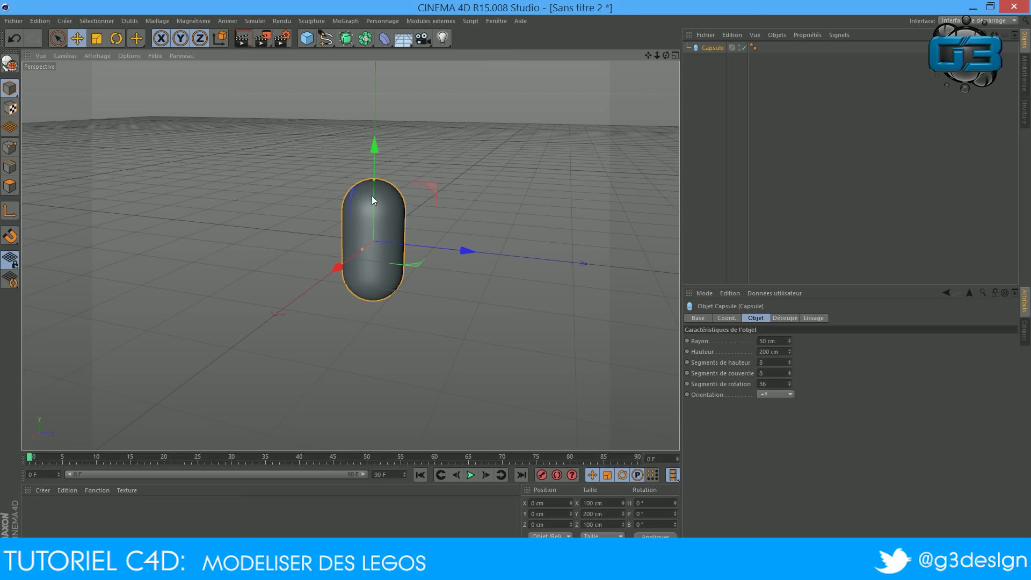
drag(361, 250, 357, 250)
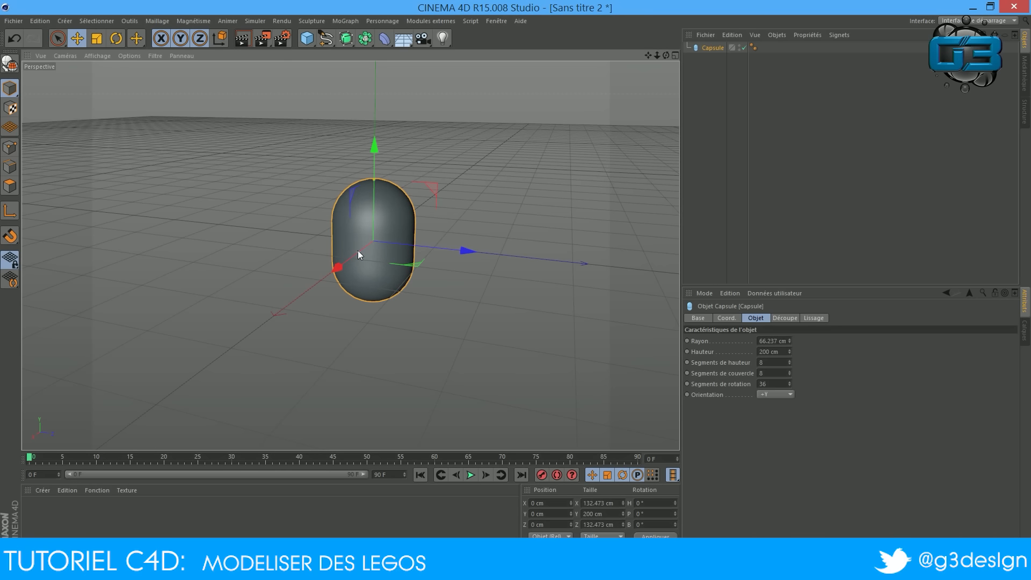
mouse_move(374, 180)
mouse_down()
mouse_move(375, 168)
mouse_move(373, 180)
mouse_up()
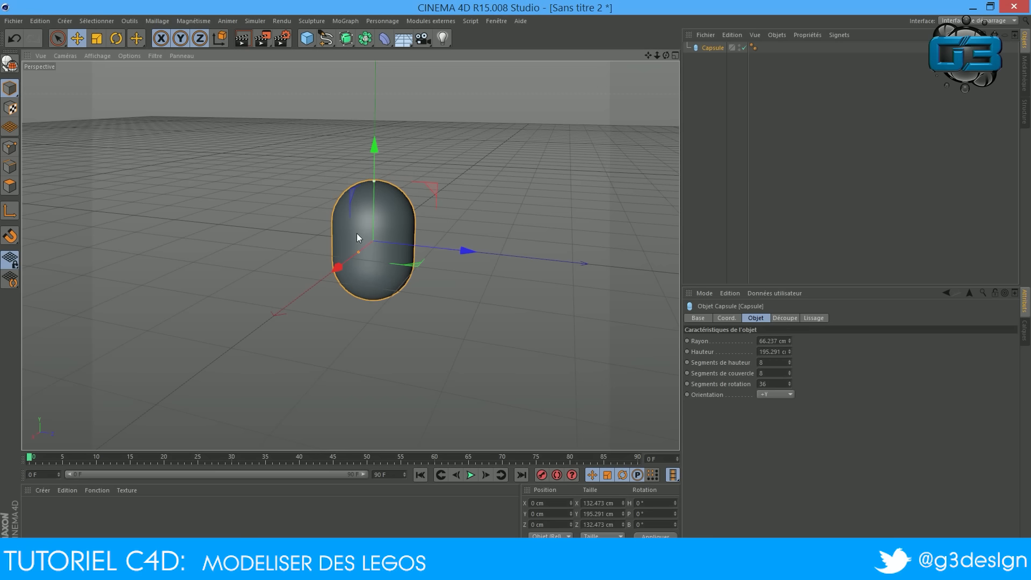
drag(356, 253, 357, 253)
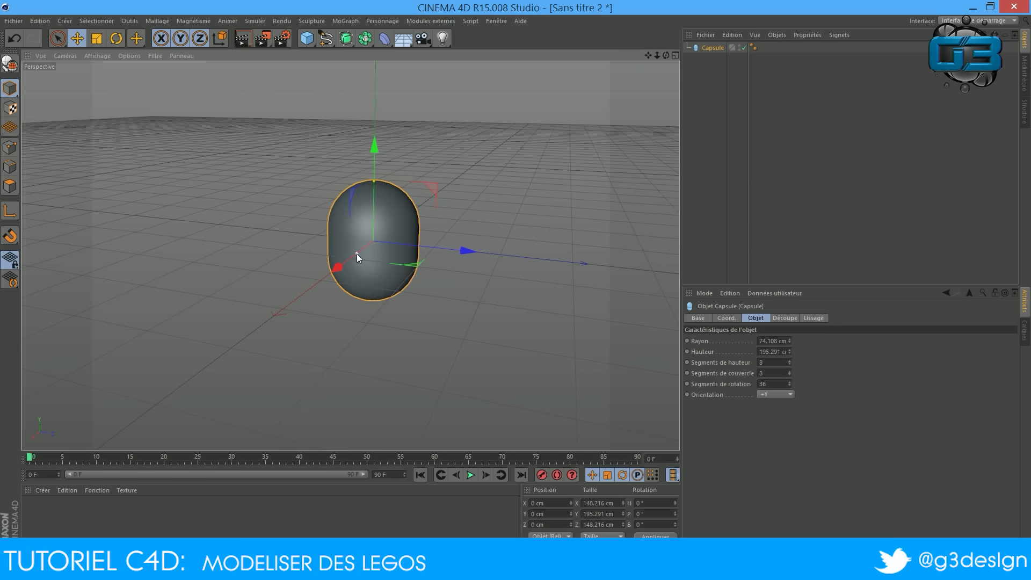
drag(664, 53, 309, 197)
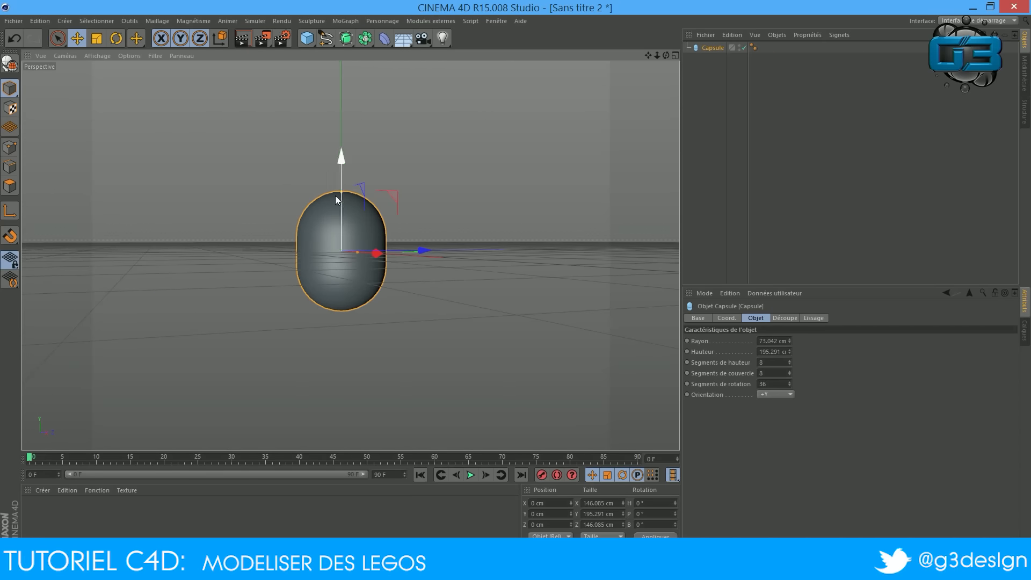
scroll(352, 170, up, 3)
scroll(354, 170, up, 2)
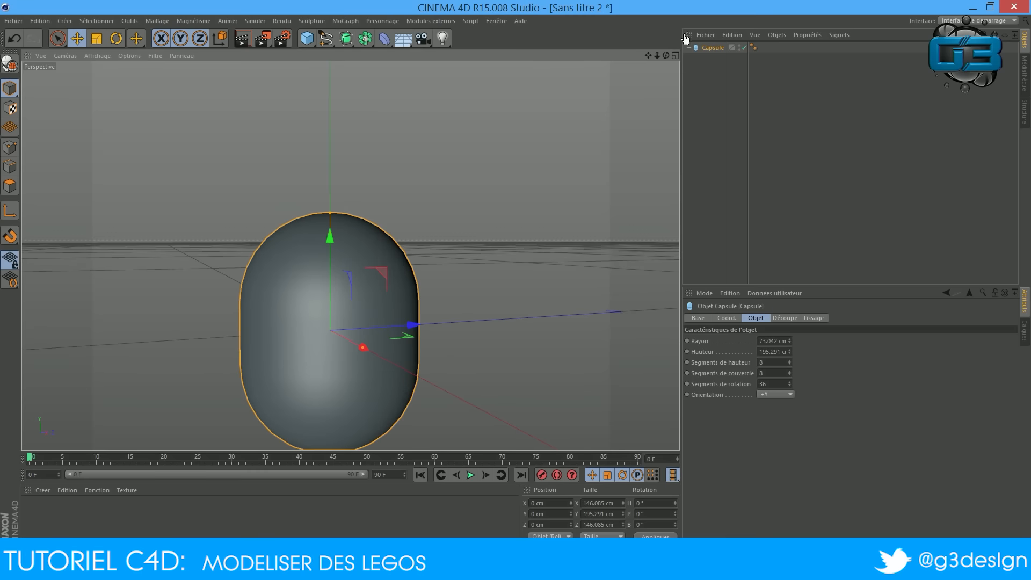
drag(665, 54, 637, 46)
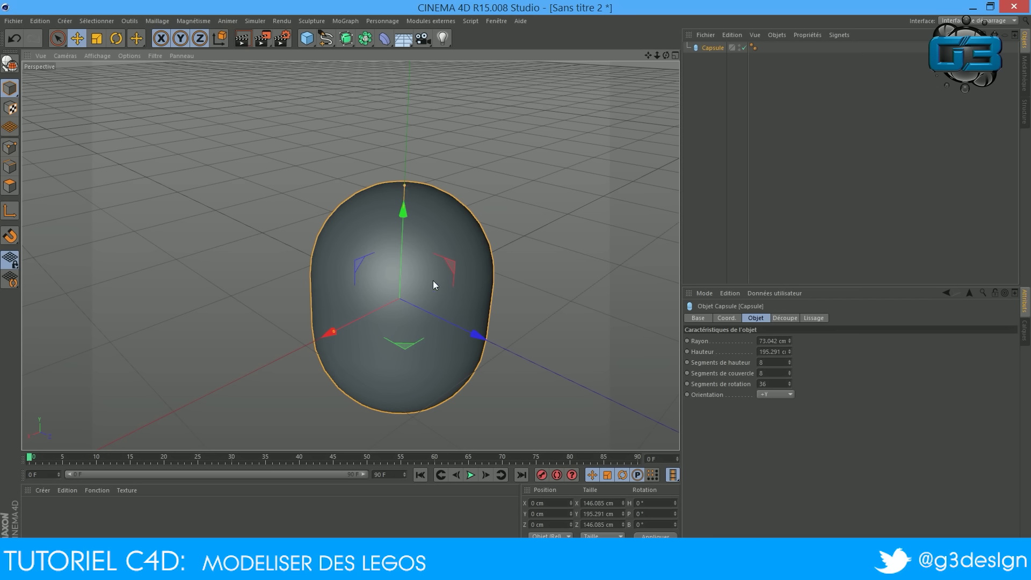
click(9, 63)
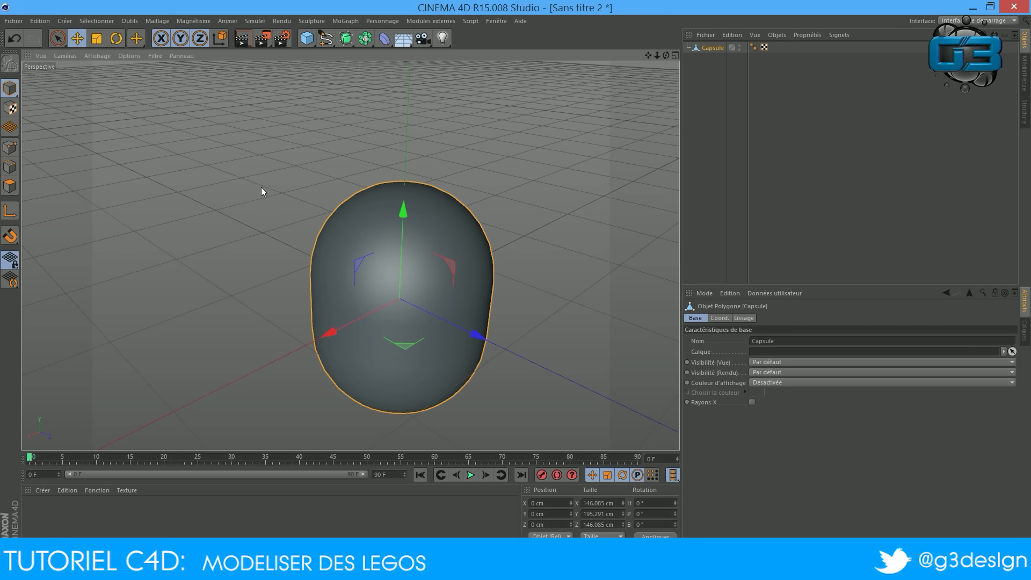
click(10, 166)
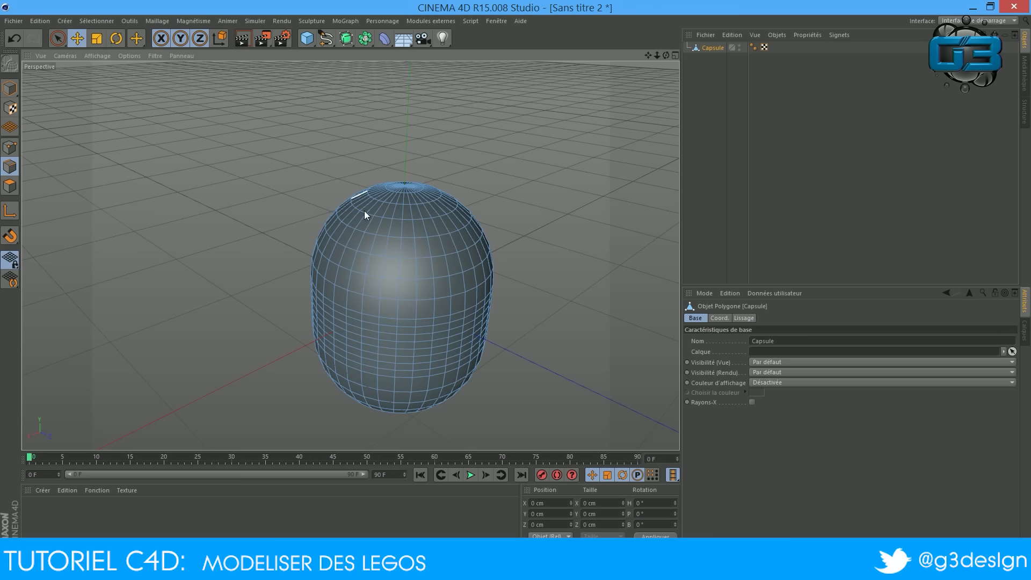
drag(666, 55, 397, 209)
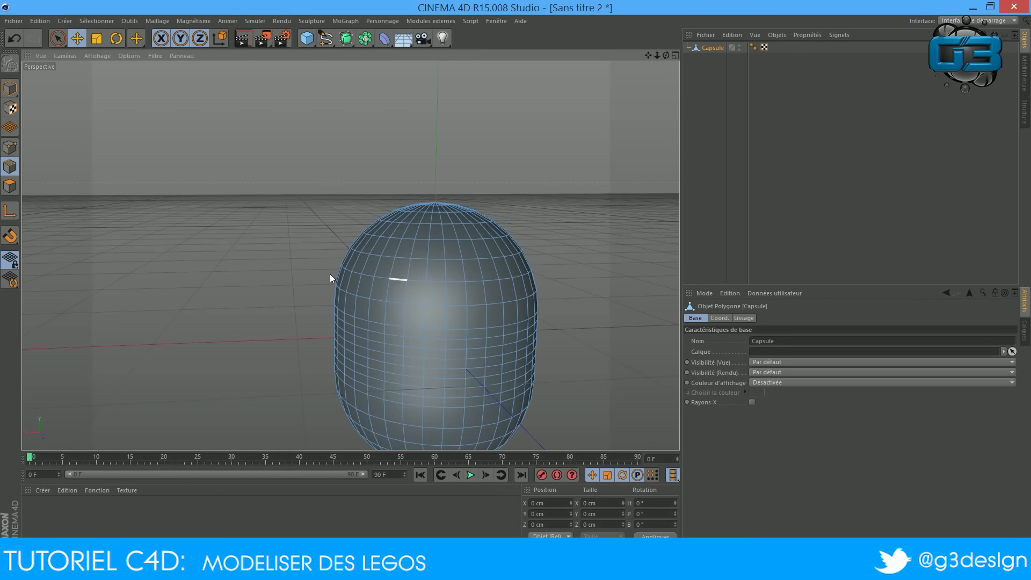
drag(650, 56, 651, 11)
key(ctrl+z)
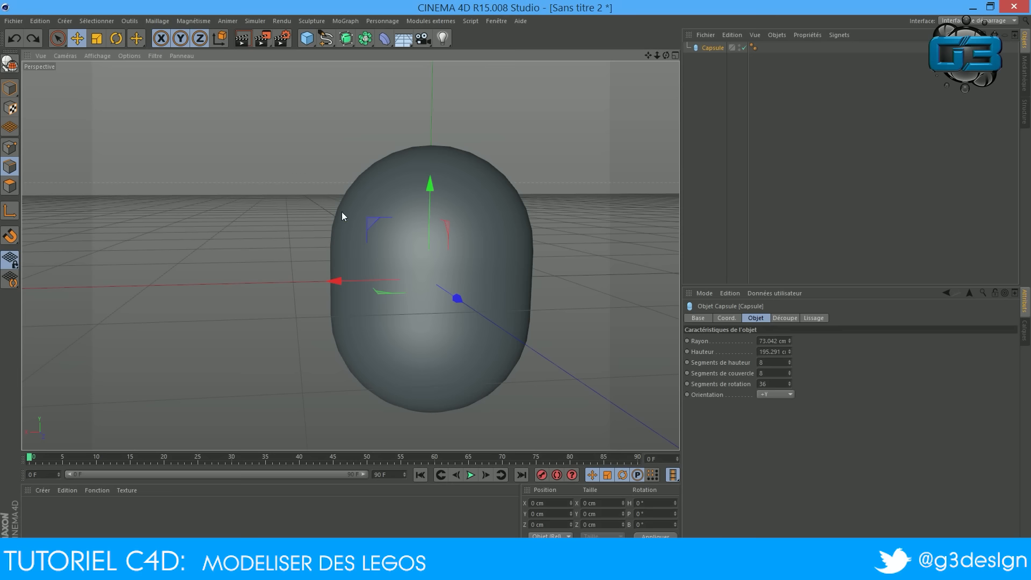
Step: Stretch the capsule to a height of about 222 cm and convert it to an editable polygon object
click(9, 88)
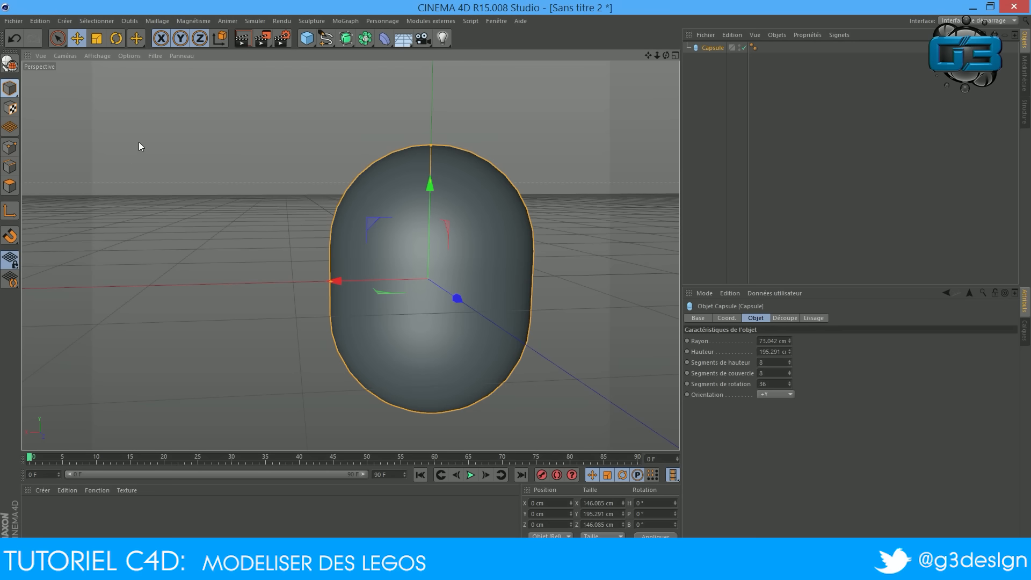
drag(428, 144, 430, 126)
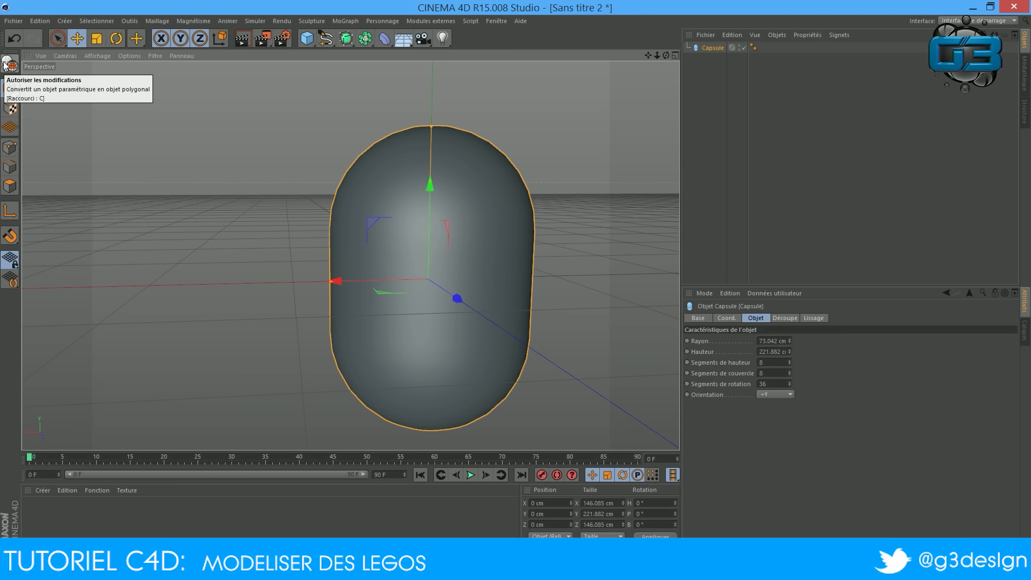
click(8, 63)
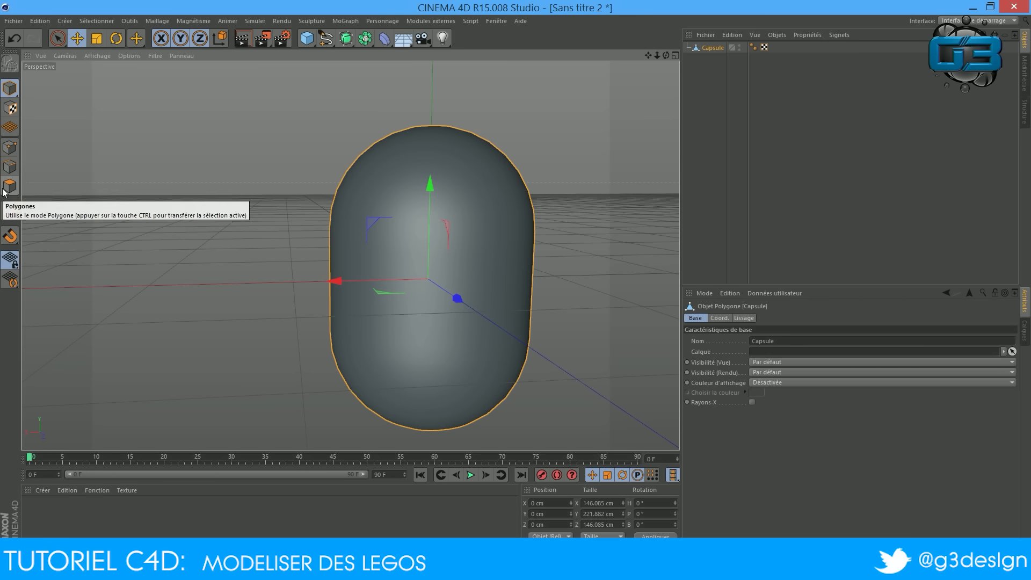
Step: Switch the editable capsule to edge mode
click(11, 146)
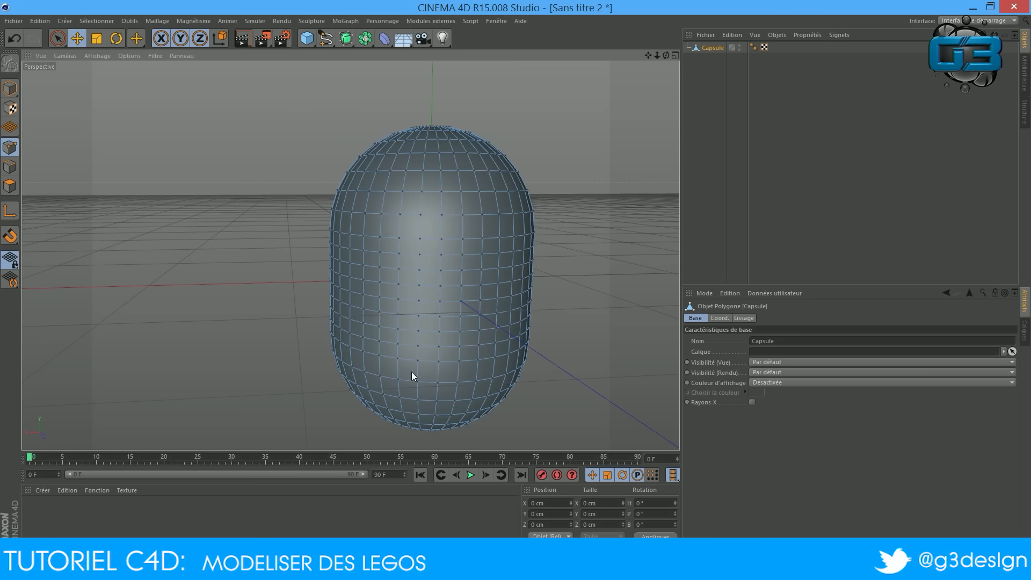
click(15, 168)
click(10, 186)
drag(648, 55, 647, 80)
click(3, 163)
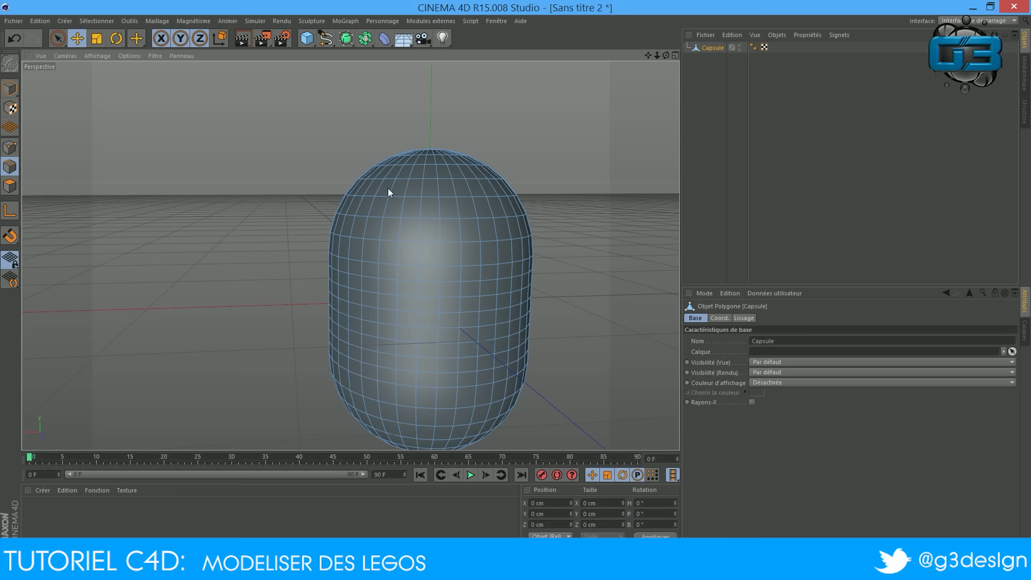
Step: Use Loop Selection to select the five uppermost horizontal edge loops on the capsule's dome together
click(129, 22)
mouse_move(110, 22)
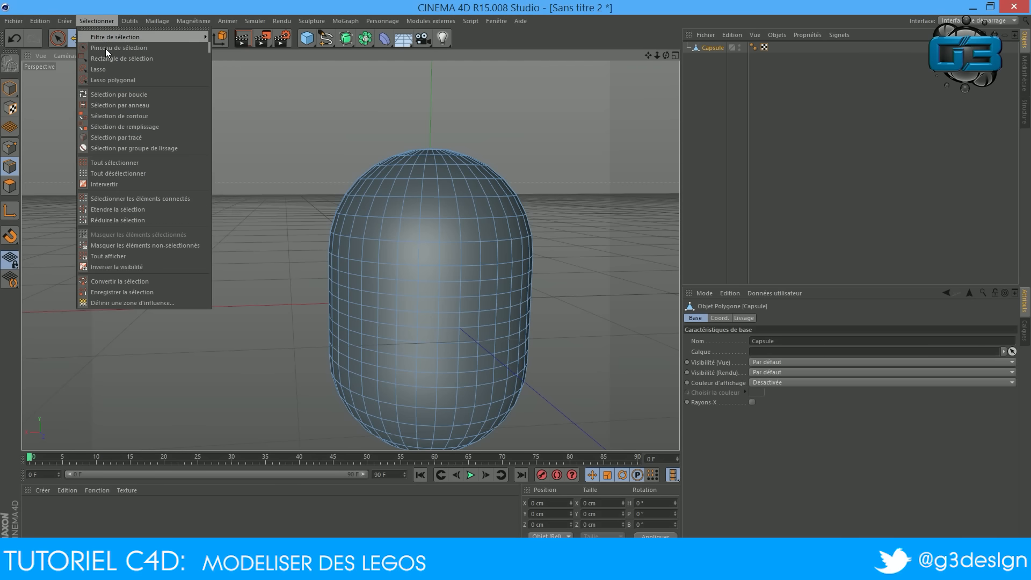
click(102, 95)
drag(666, 56, 527, 185)
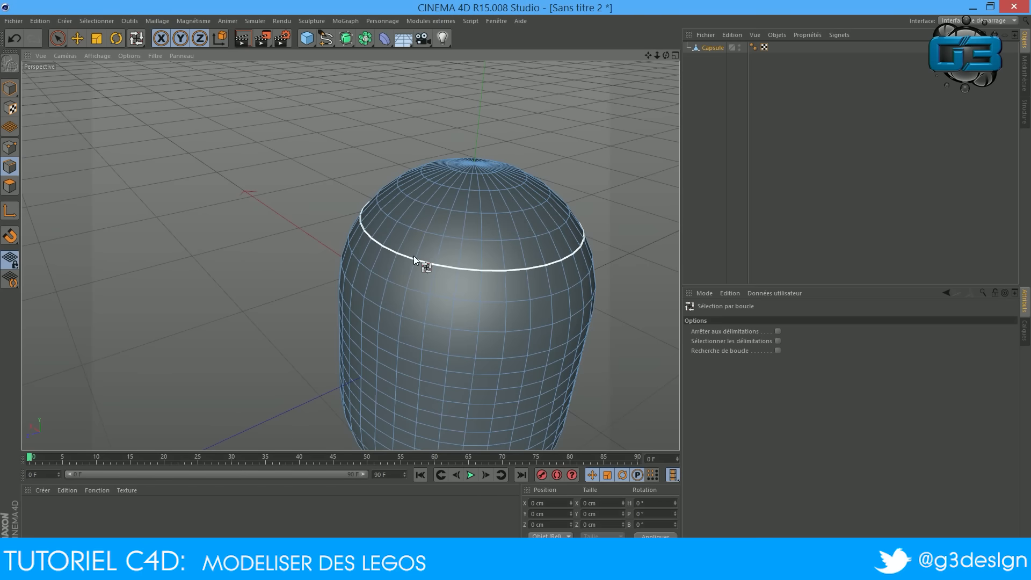
click(490, 267)
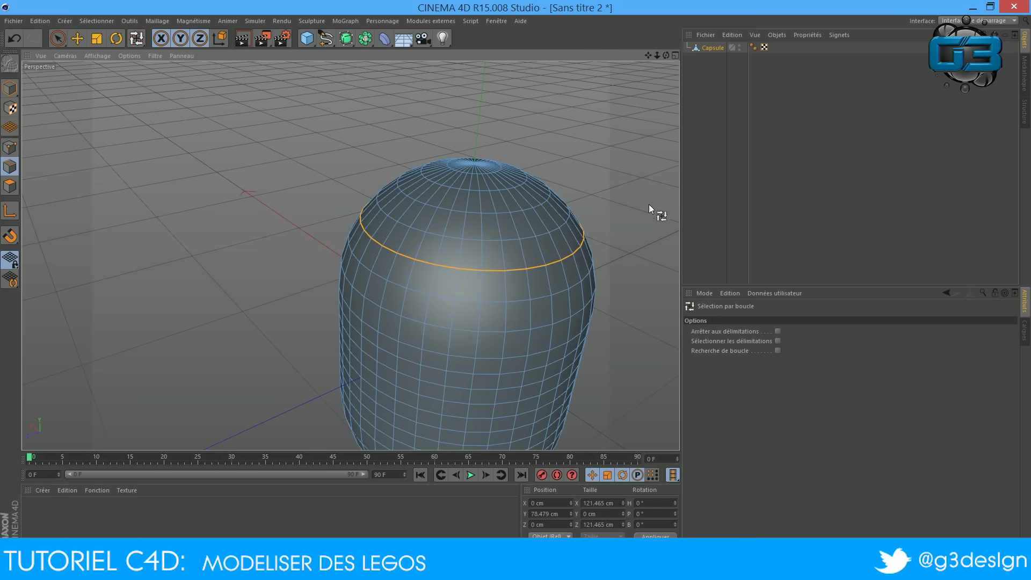
shift+click(542, 230)
shift+click(528, 208)
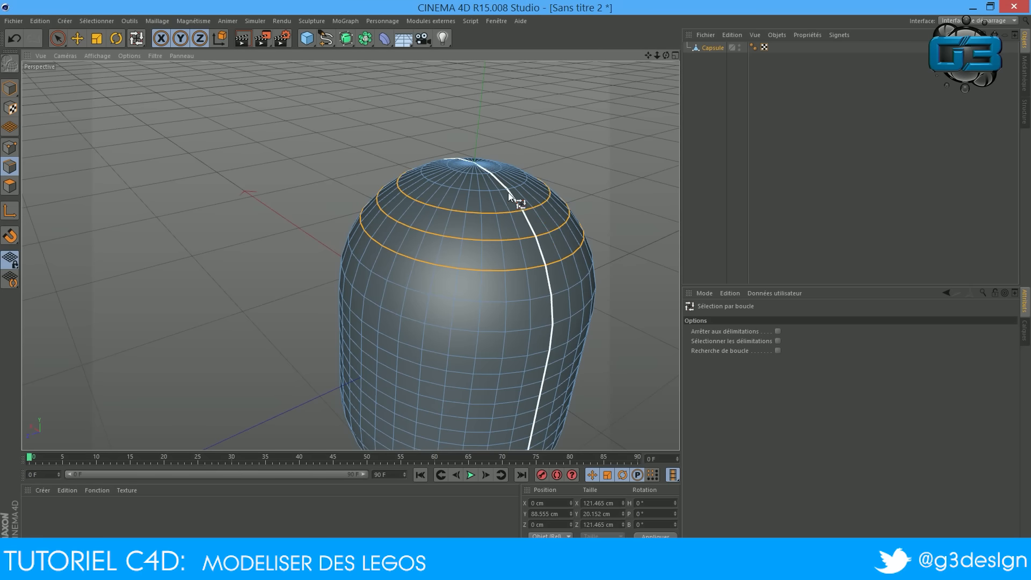
shift+click(506, 189)
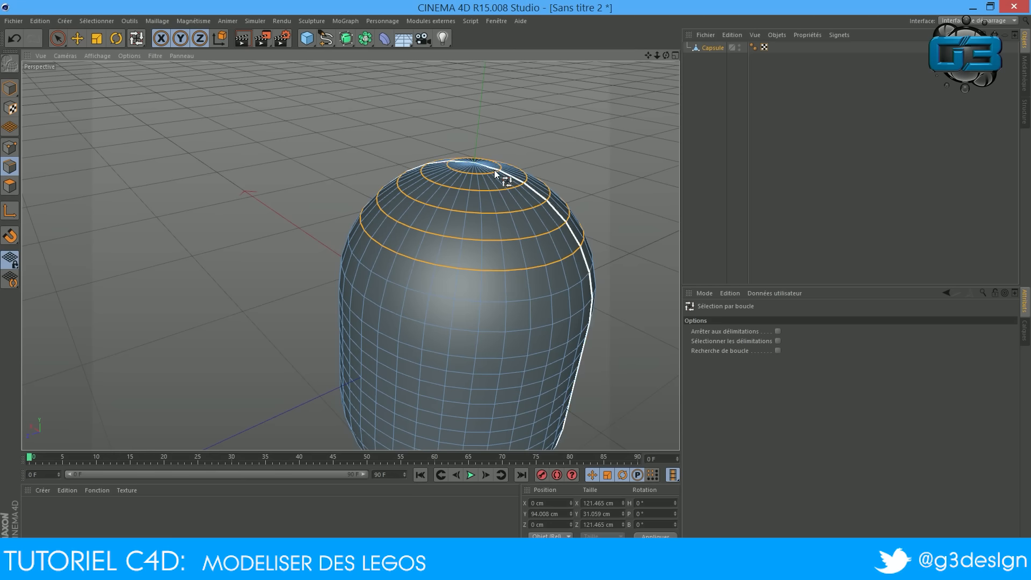
Step: Lower the five selected edge loops along the Y axis to about 90 cm, leaving the dome's tip in place
drag(669, 52, 450, 253)
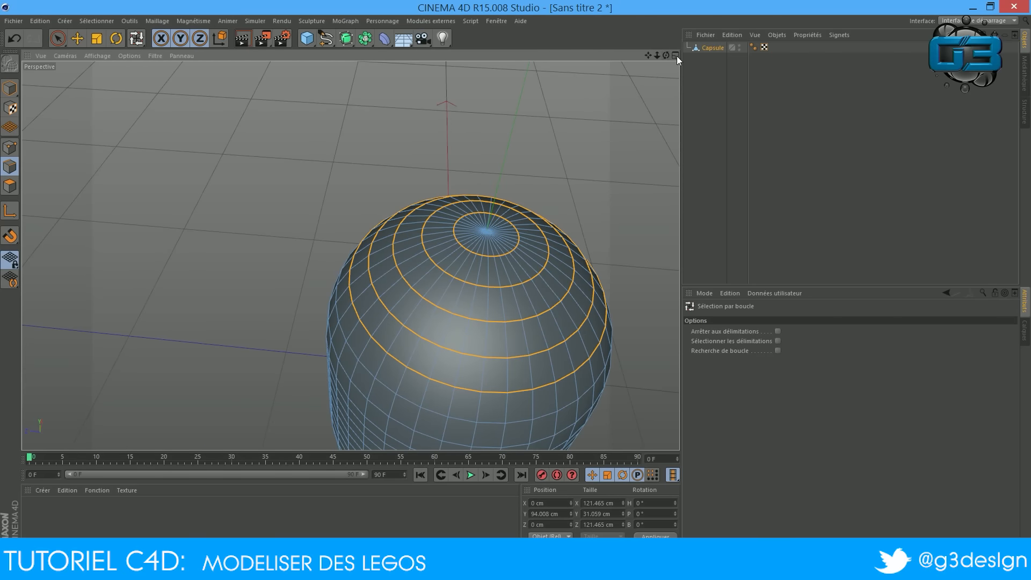
drag(666, 56, 33, 50)
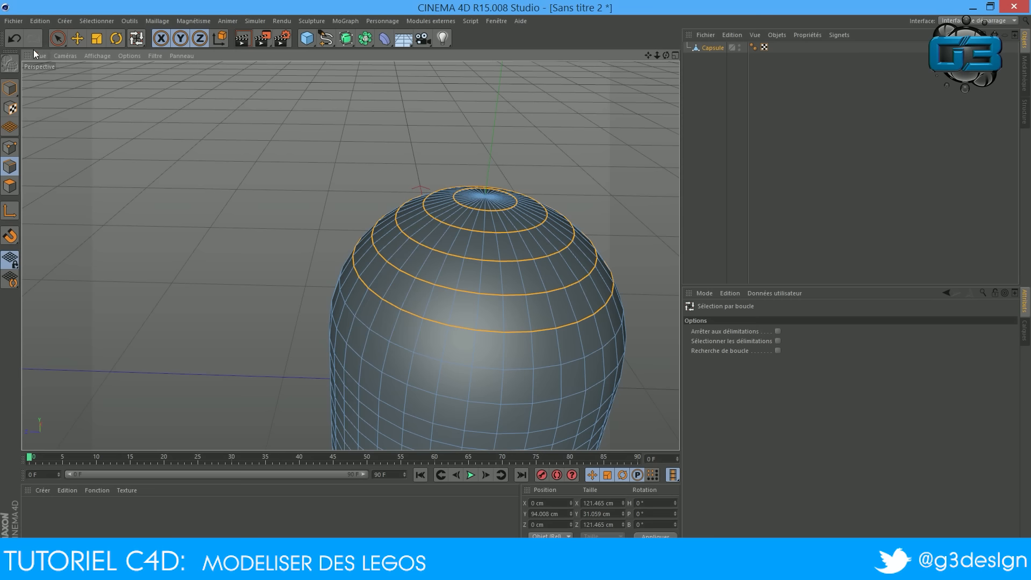
click(76, 38)
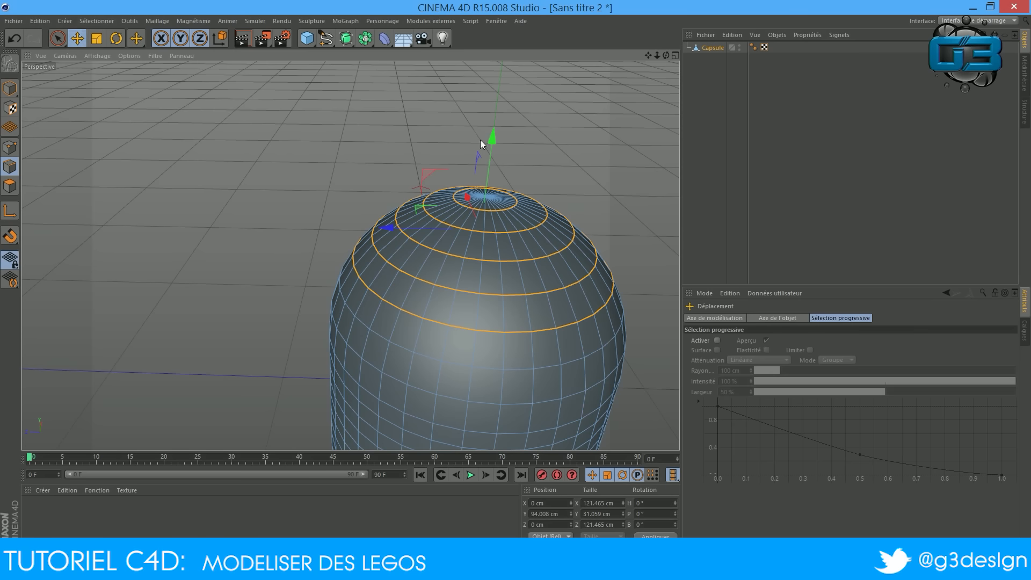
drag(494, 135, 571, 120)
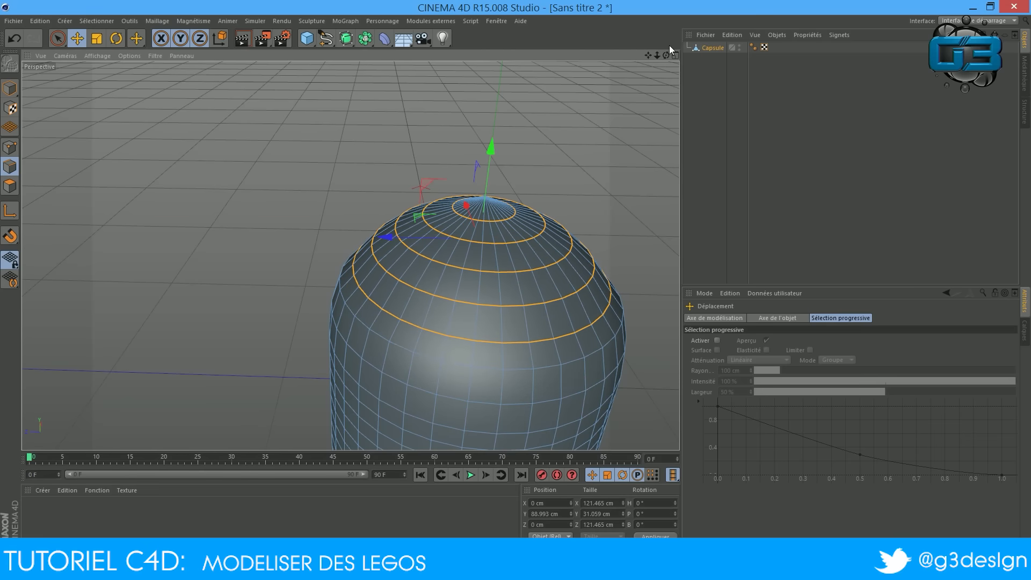
alt+drag(420, 188, 421, 159)
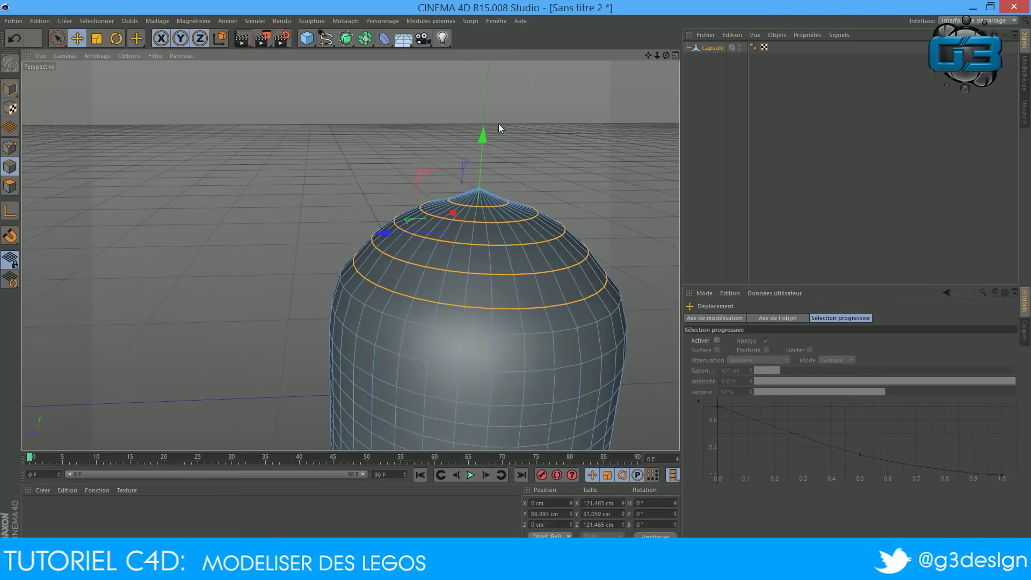
mouse_move(482, 133)
mouse_down()
mouse_move(485, 101)
mouse_move(482, 141)
mouse_up()
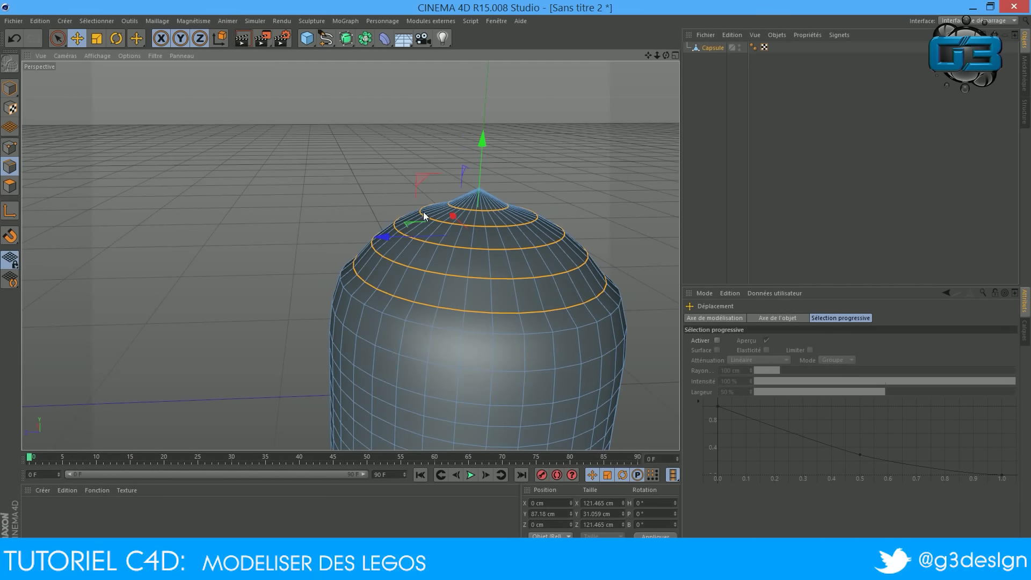
mouse_move(666, 55)
mouse_down()
mouse_move(664, 30)
mouse_move(666, 42)
mouse_up()
drag(482, 143, 483, 138)
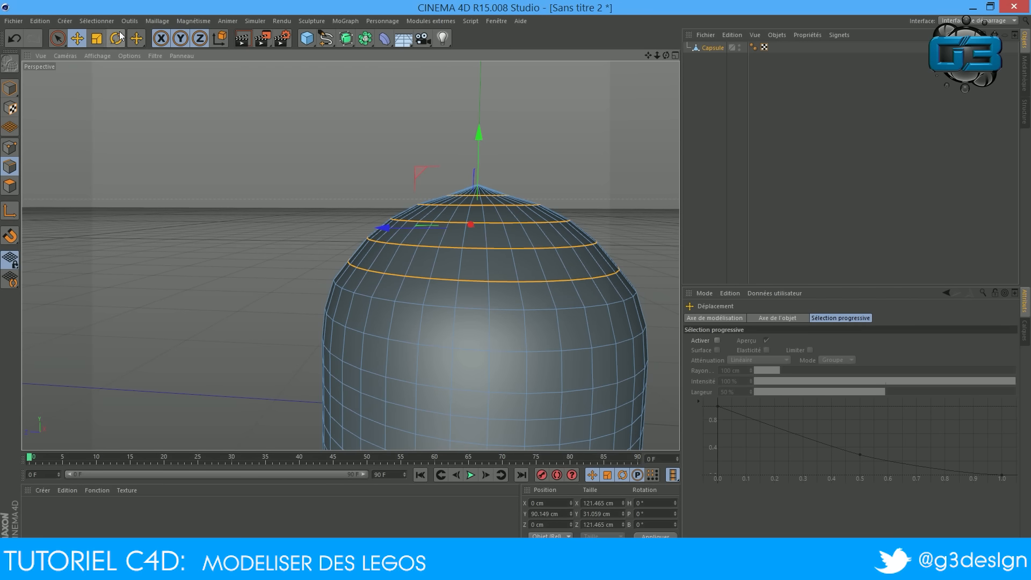
Step: Select only the fourth edge loop down from the dome's tip and lower it to about 80 cm on Y
drag(136, 42, 161, 74)
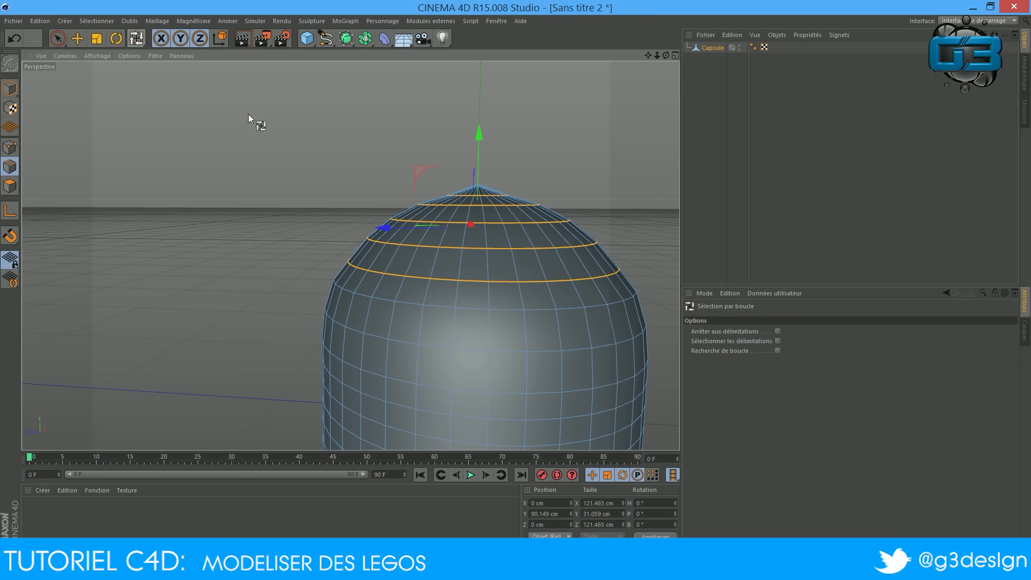
click(427, 244)
click(427, 244)
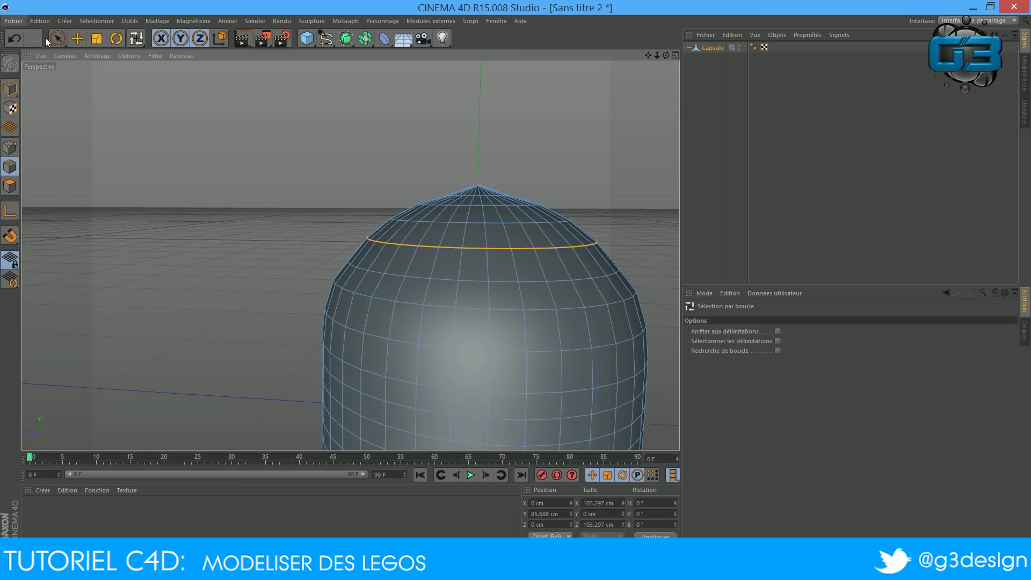
click(77, 38)
drag(479, 145, 479, 152)
drag(133, 40, 179, 66)
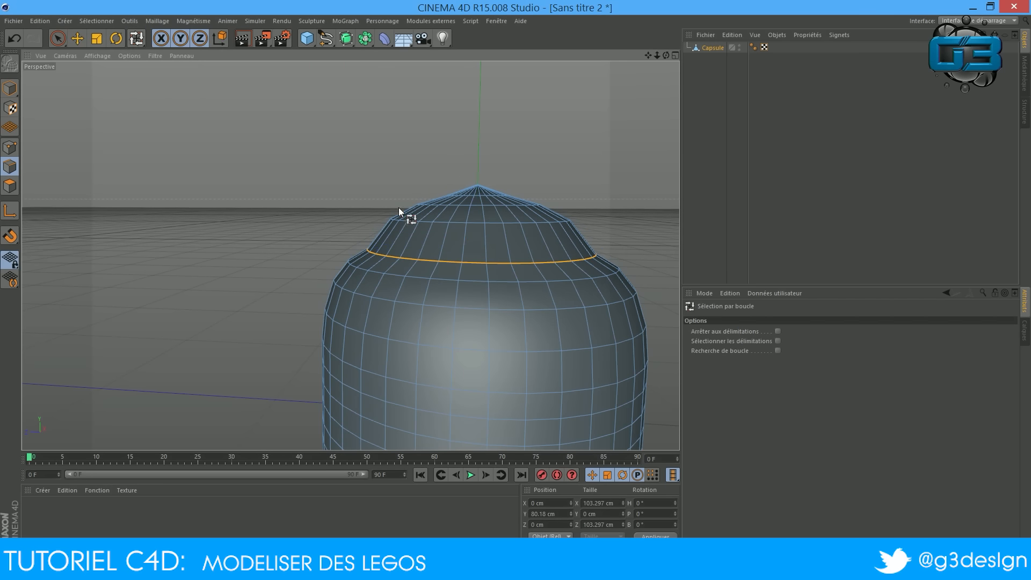
Step: Select the third edge loop down from the dome's tip and lower it along Y to the capsule's shoulder
click(436, 221)
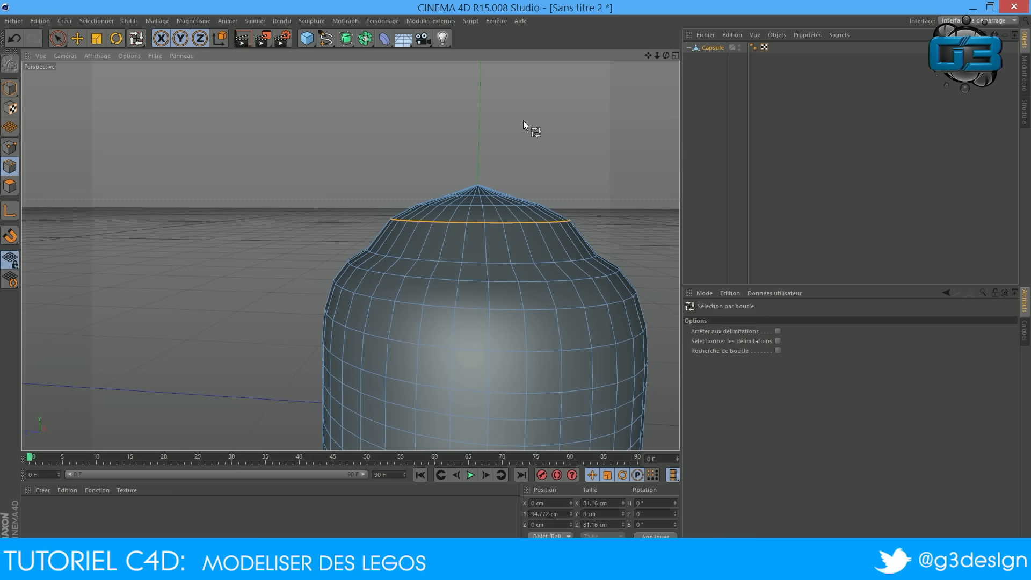
click(78, 39)
drag(481, 124, 483, 147)
Step: Select only the second edge loop down from the dome's tip and lower it to about 85 cm on Y
drag(136, 41, 212, 54)
click(461, 206)
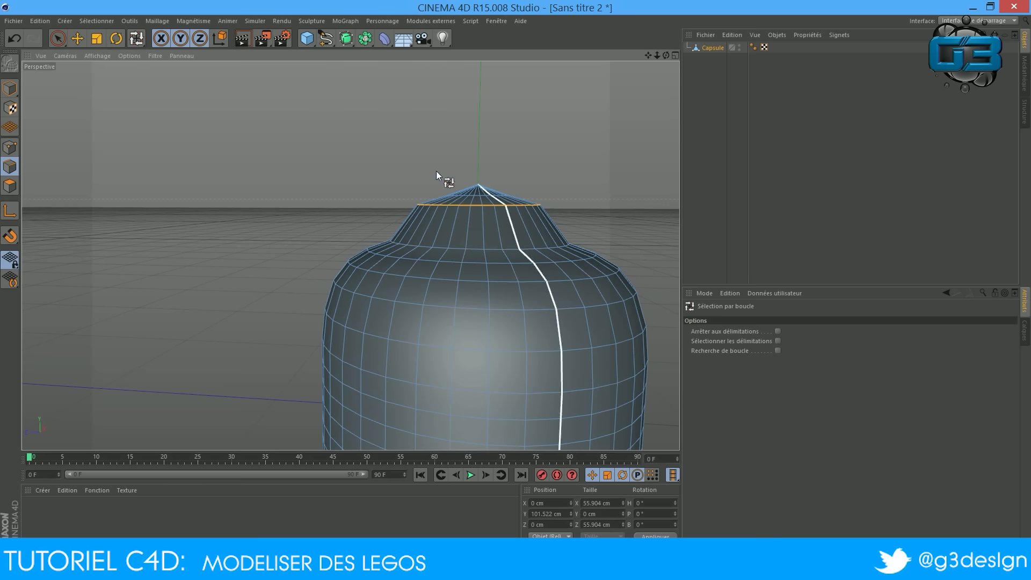
click(79, 39)
drag(481, 109, 477, 143)
drag(666, 56, 427, 287)
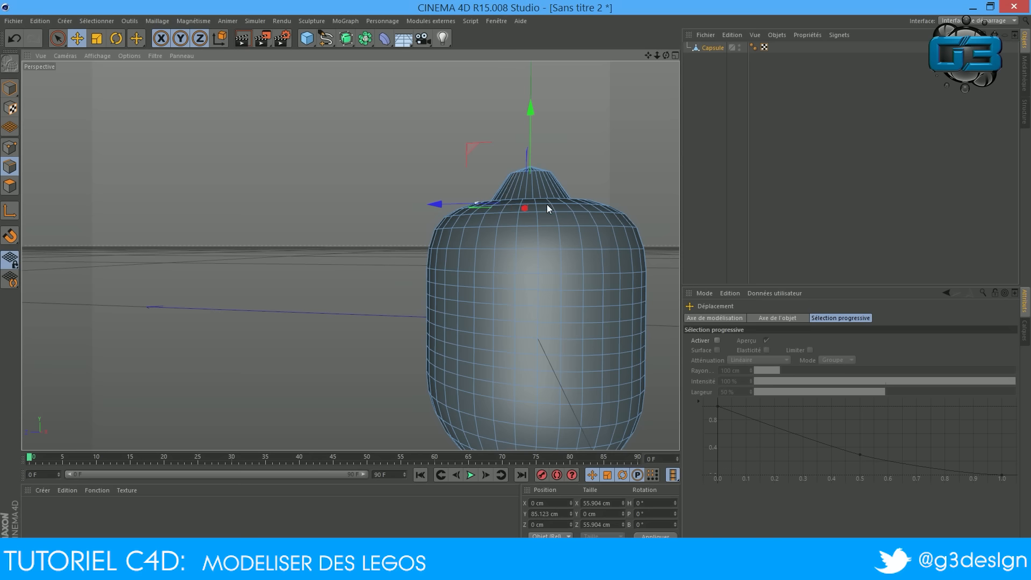
drag(650, 55, 432, 299)
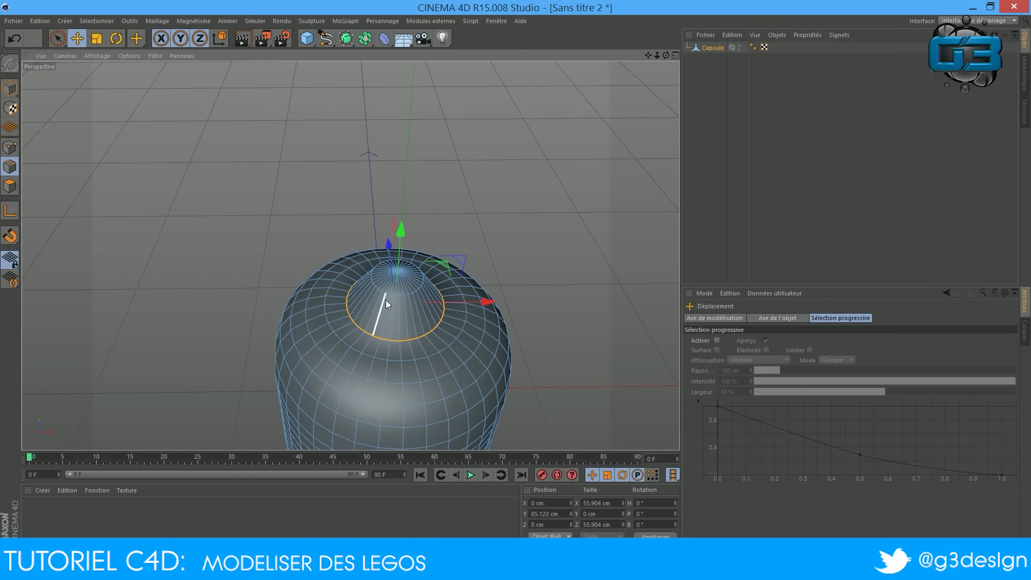
Step: Loop-select the edge loop nearest the dome's tip and scale it up uniformly to about 54 cm, shaping a cylindrical stud
drag(666, 55, 350, 255)
click(96, 21)
click(121, 96)
scroll(430, 255, up, 5)
click(423, 257)
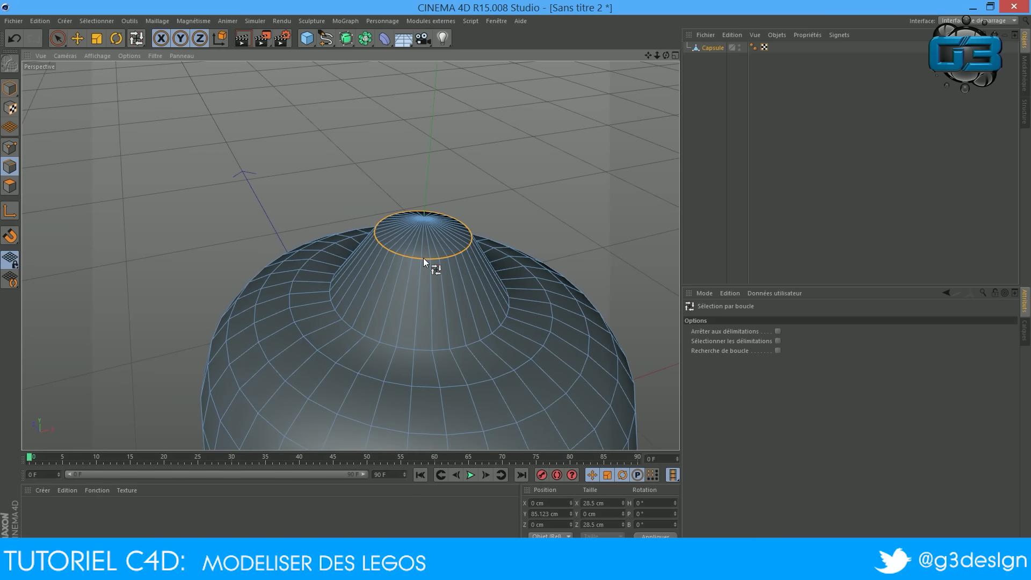
click(94, 37)
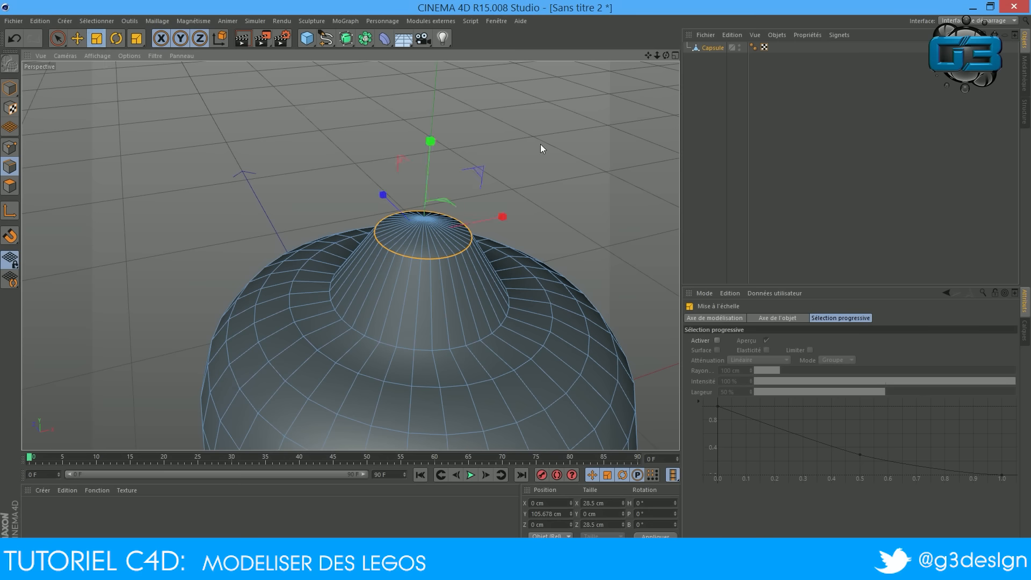
drag(544, 149, 709, 115)
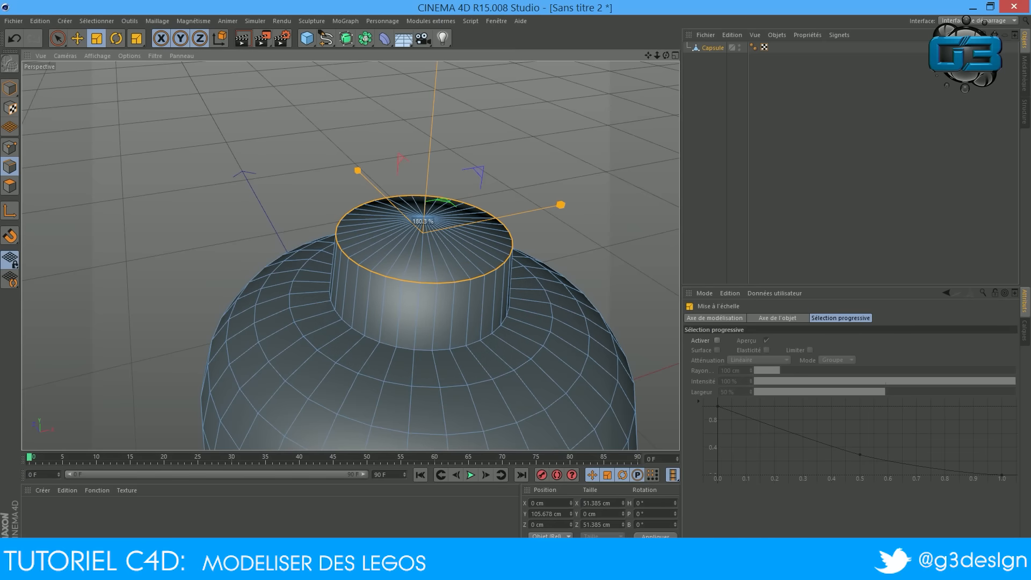
mouse_move(666, 55)
mouse_down()
mouse_move(711, 16)
mouse_move(733, 32)
mouse_move(601, 110)
mouse_move(679, 34)
mouse_move(667, 55)
mouse_up()
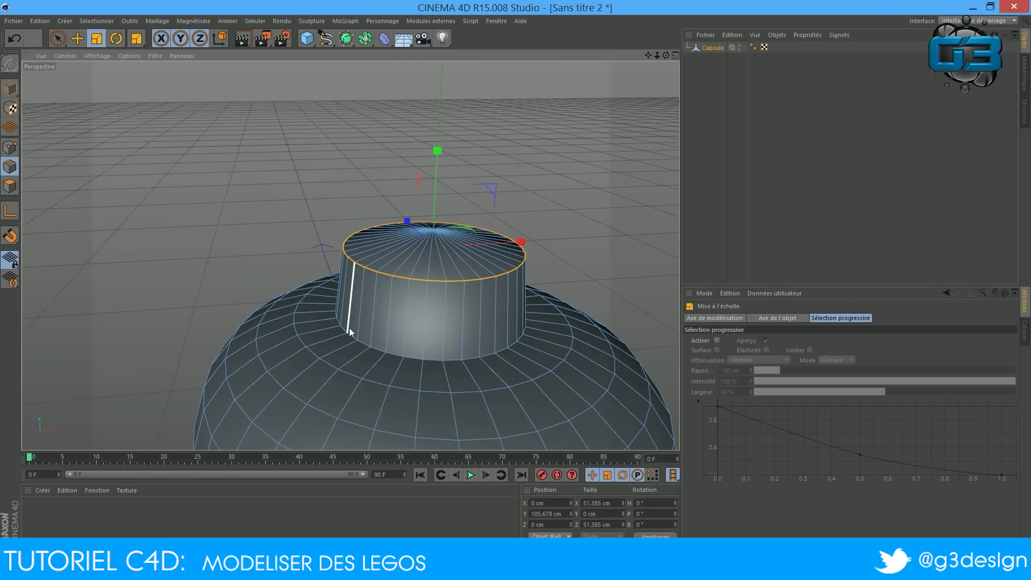
drag(570, 188, 592, 177)
scroll(596, 236, down, 8)
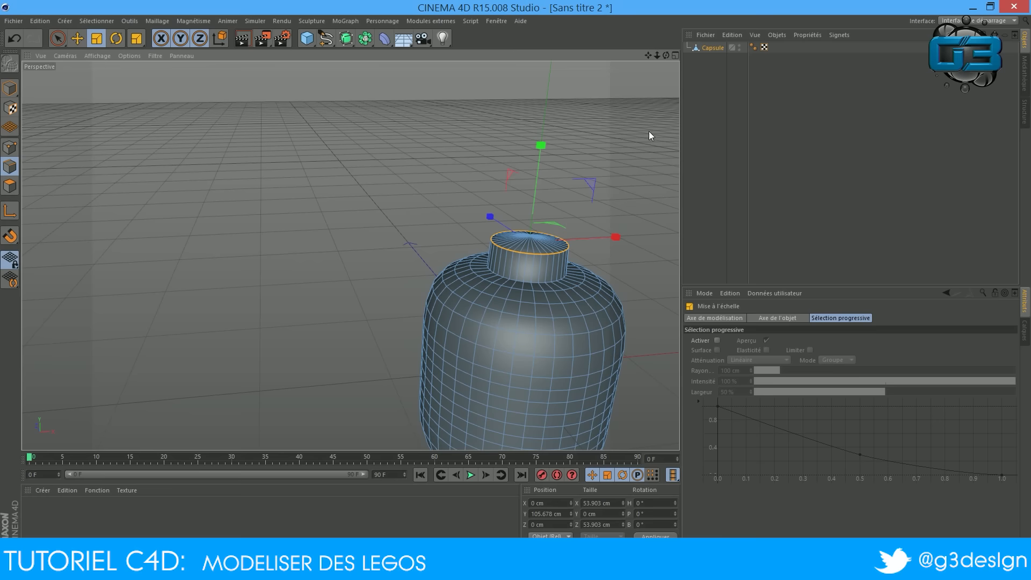
Step: Select the stud's base and upper edge loops together and scale them down uniformly to about 49 cm across
drag(666, 56, 435, 138)
drag(139, 39, 179, 70)
click(434, 367)
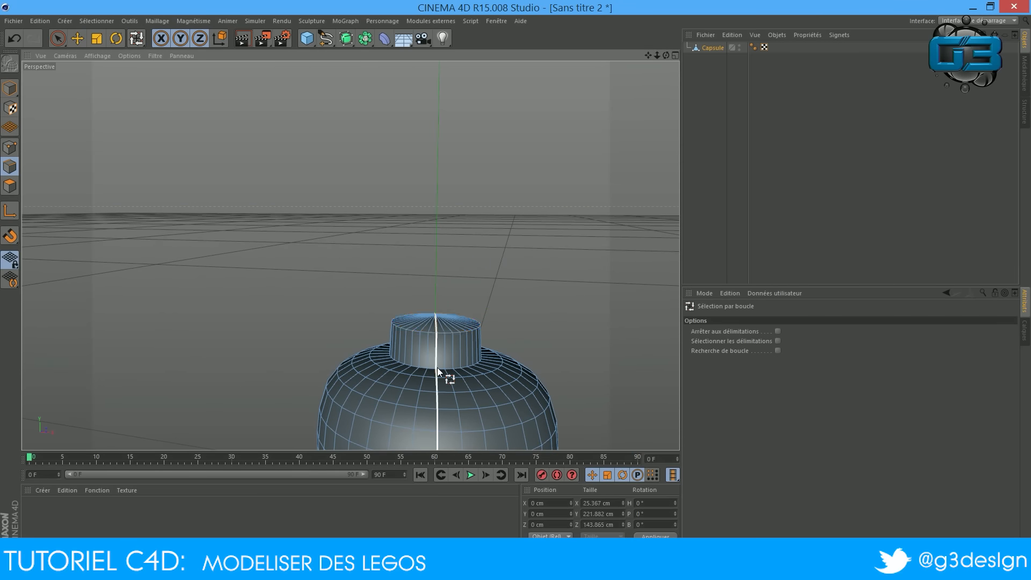
shift+click(449, 331)
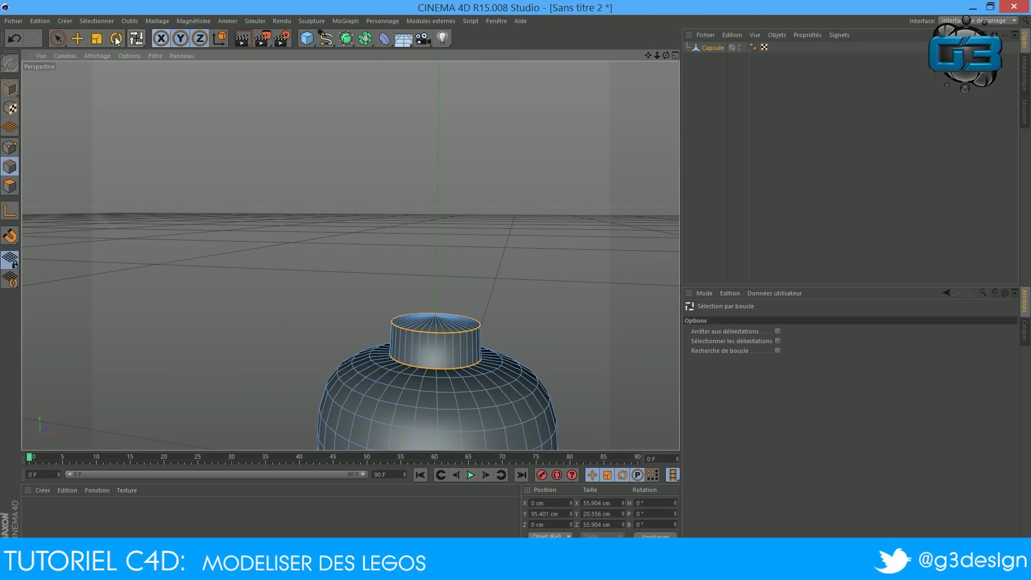
click(97, 38)
drag(669, 277, 615, 292)
drag(667, 58, 41, 70)
Step: Lower the stud's two selected edge loops slightly along Y, to about 94.4 cm, and check the profile in the front view
click(77, 39)
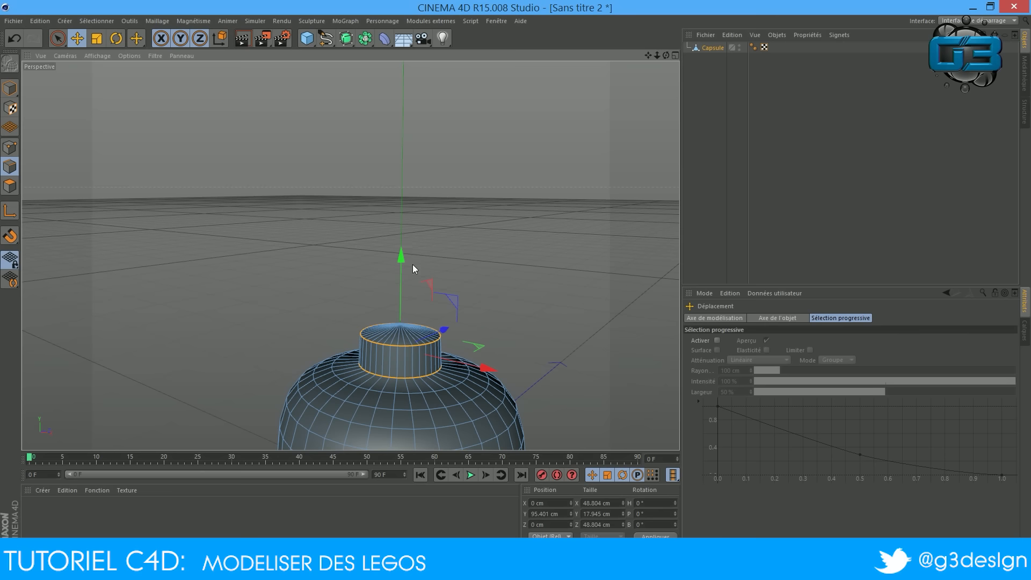
drag(403, 255, 404, 257)
drag(665, 55, 661, 97)
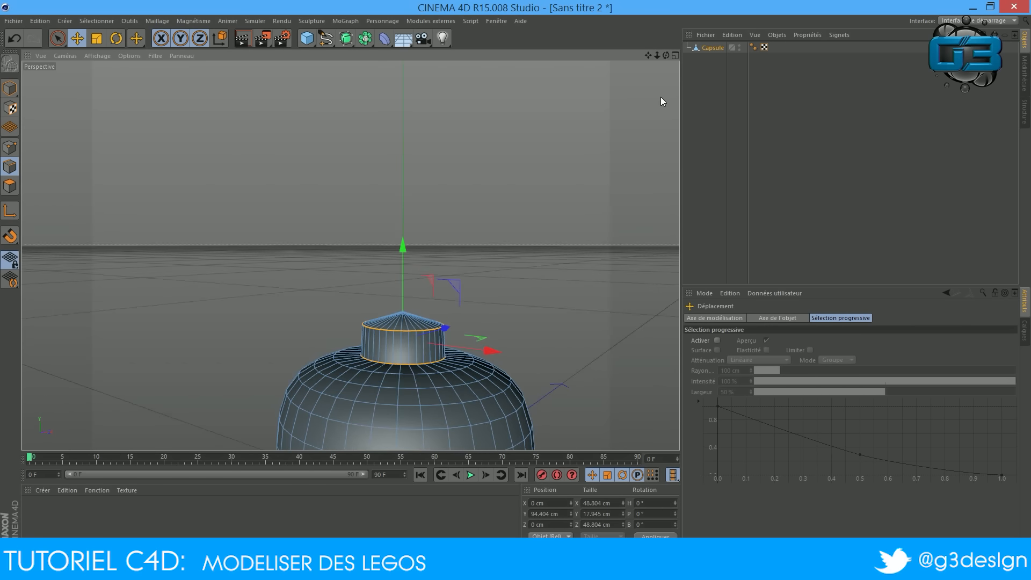
click(674, 55)
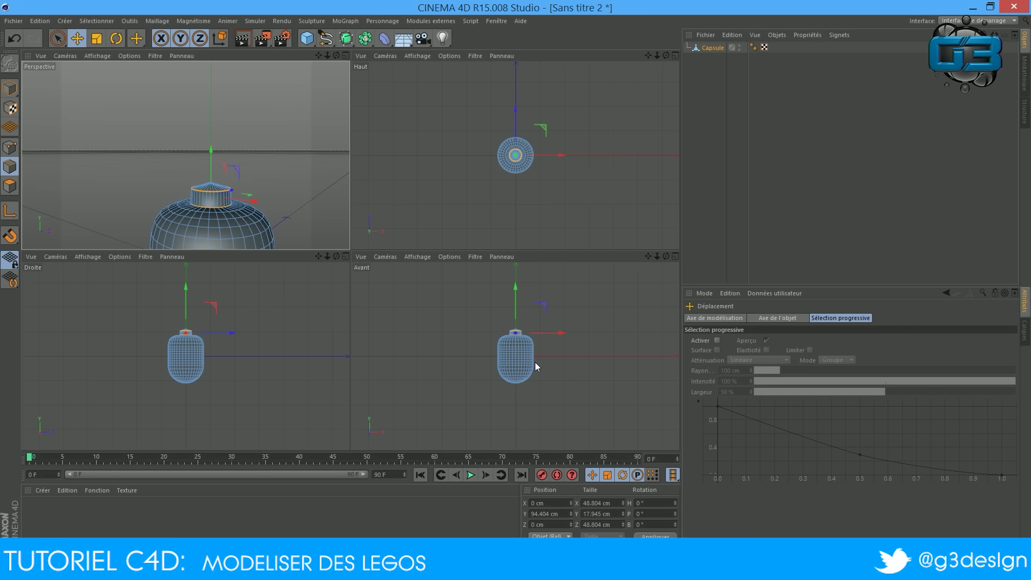
scroll(542, 382, up, 5)
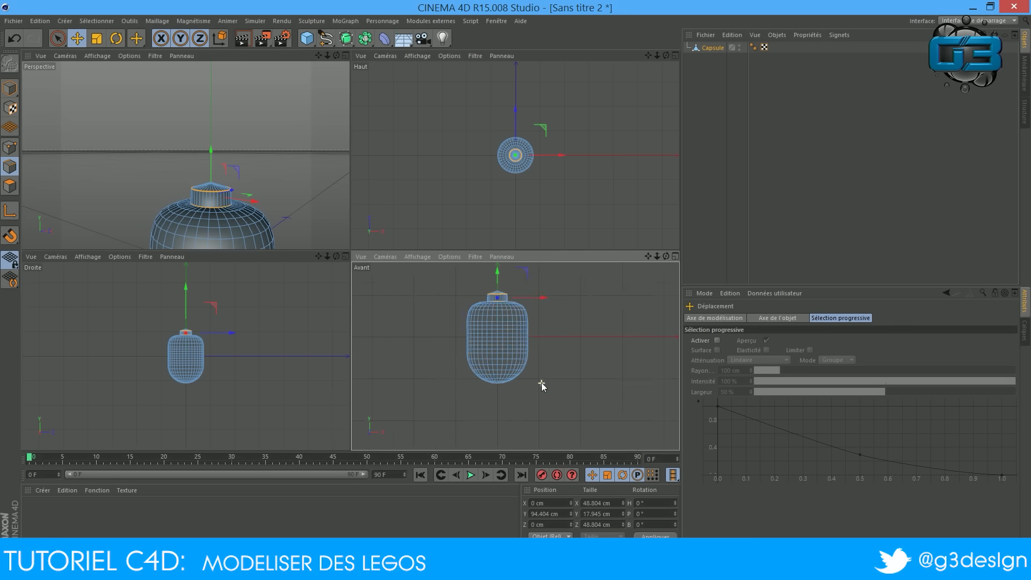
drag(648, 257, 480, 323)
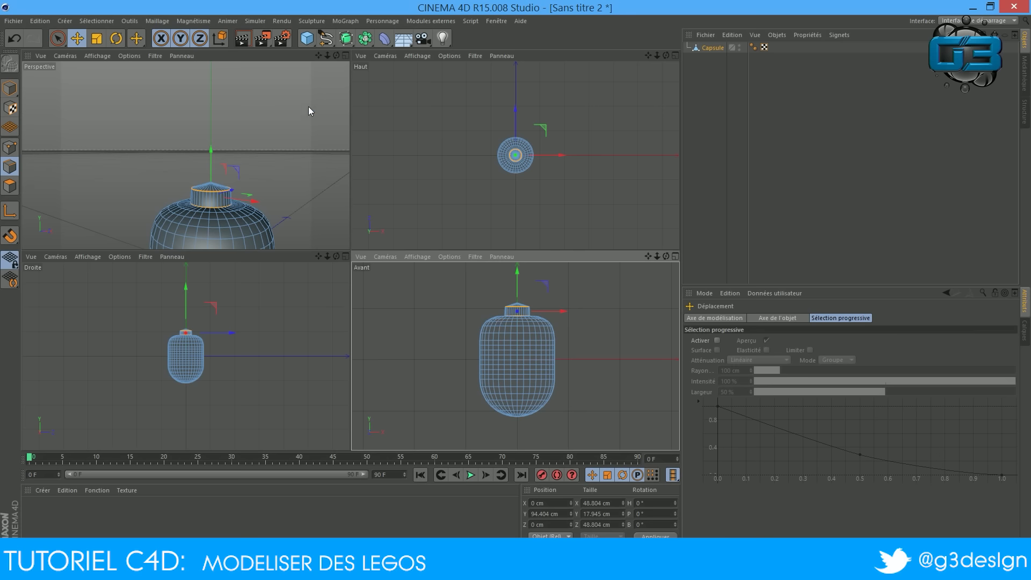
click(346, 56)
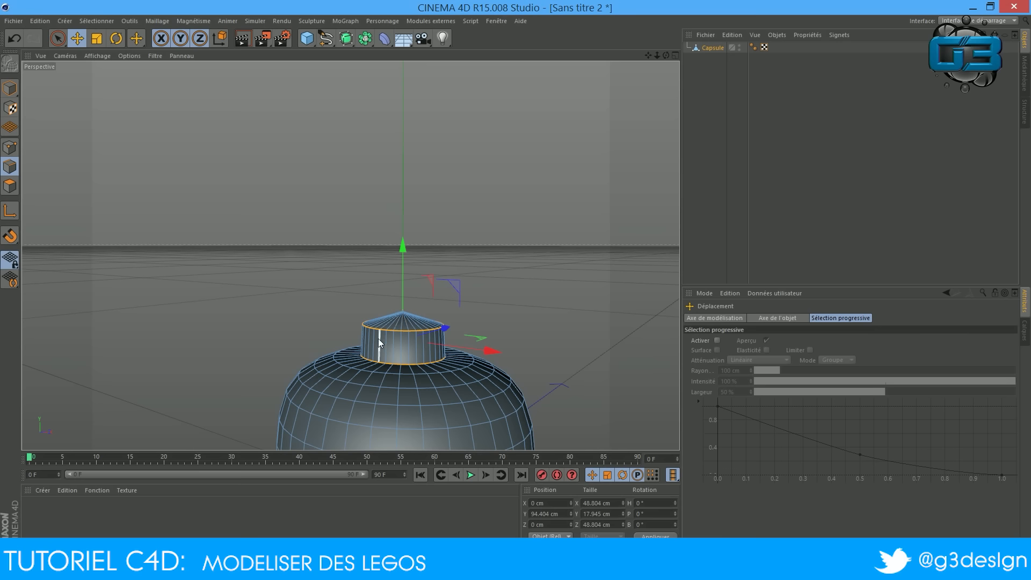
Step: Switch to point mode and lower the stud's central tip point to about 104.2 cm on Y
click(9, 150)
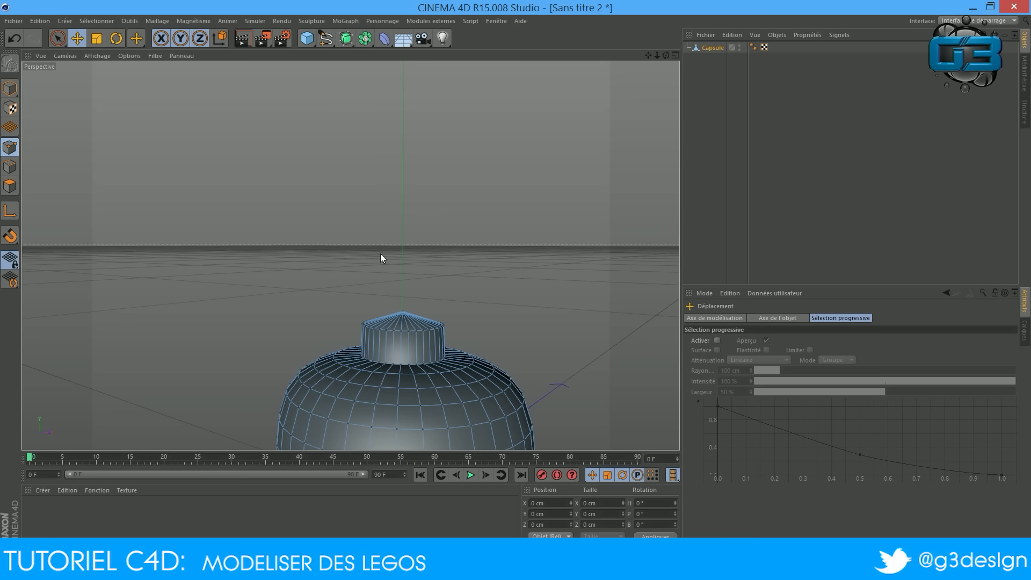
scroll(391, 341, up, 5)
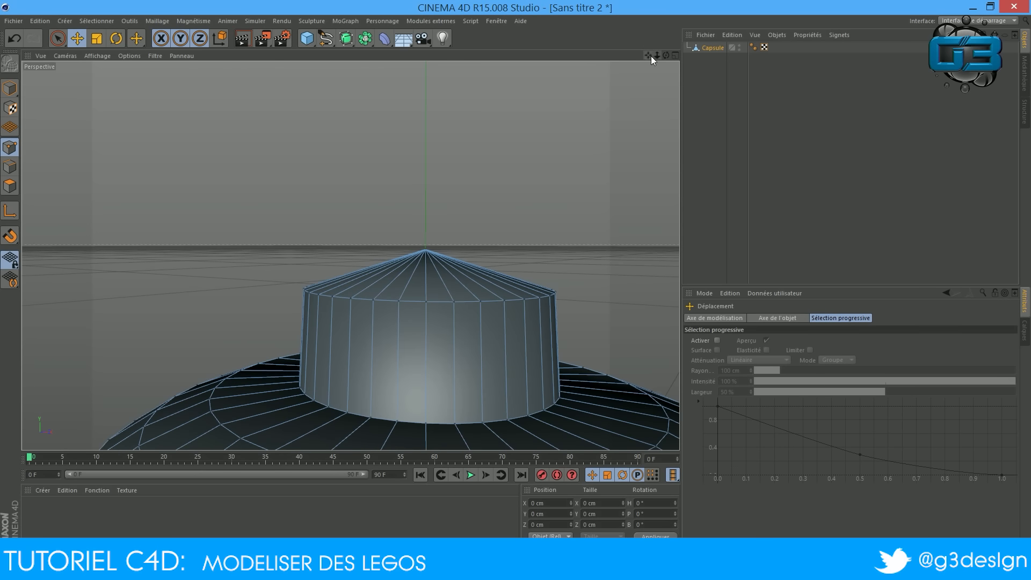
drag(650, 56, 457, 324)
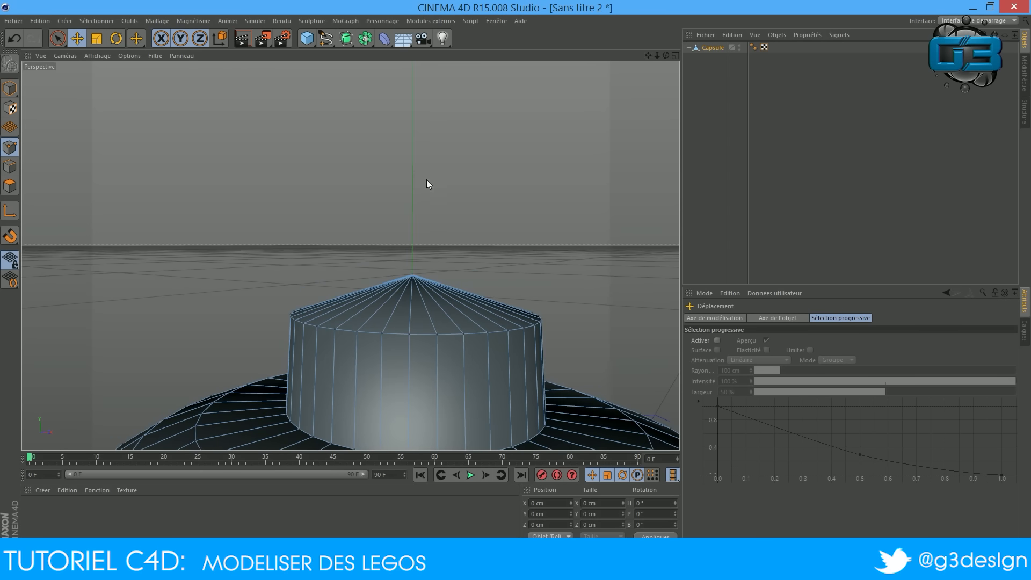
click(412, 276)
drag(412, 181, 407, 218)
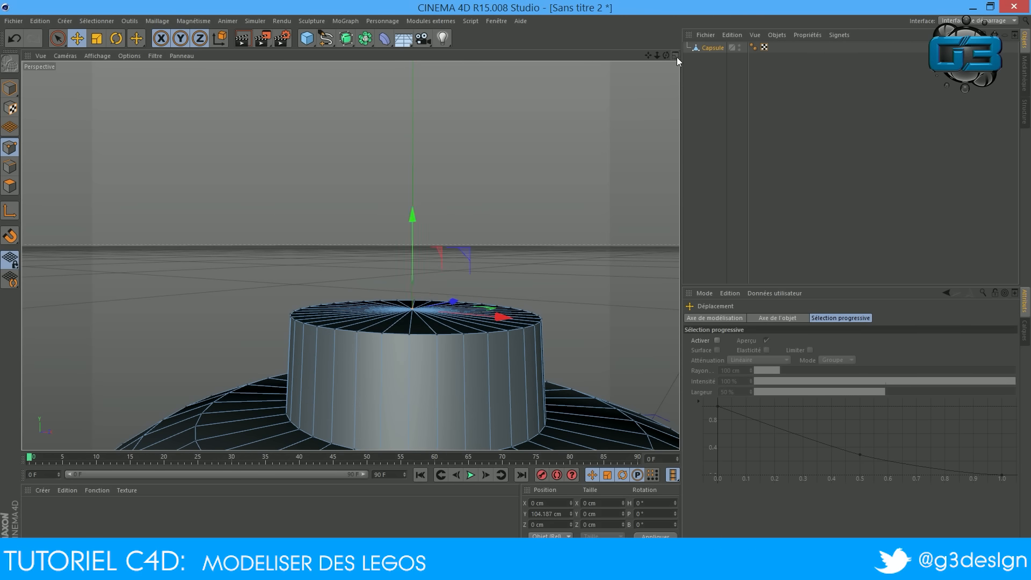
Step: Fine-tune the tip point in the front view to about 103.4 cm on Y, level with the stud's rim
click(676, 56)
click(675, 256)
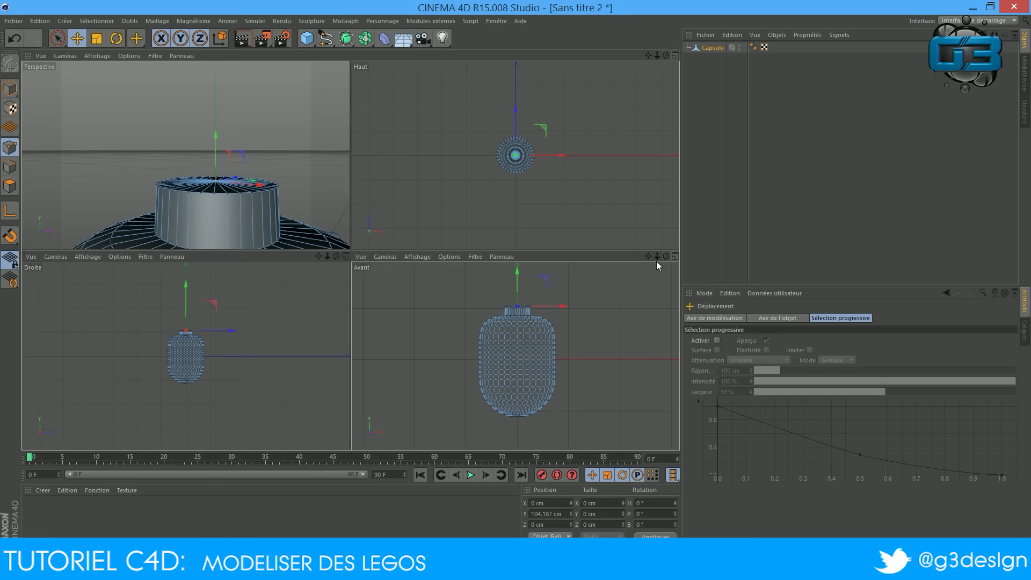
scroll(451, 230, up, 5)
drag(649, 55, 1021, 273)
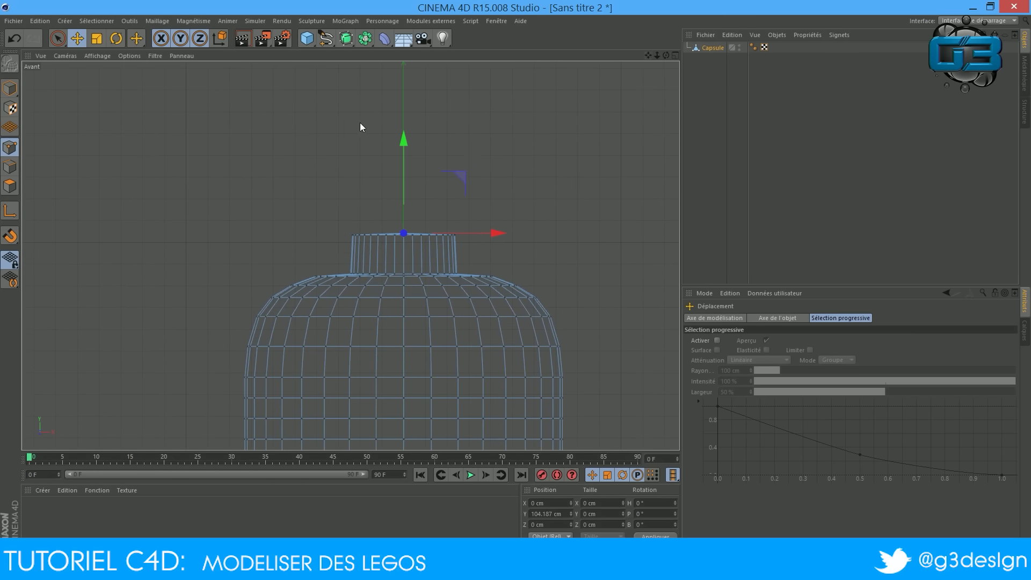
mouse_move(402, 139)
mouse_down()
mouse_move(404, 124)
mouse_move(404, 141)
mouse_up()
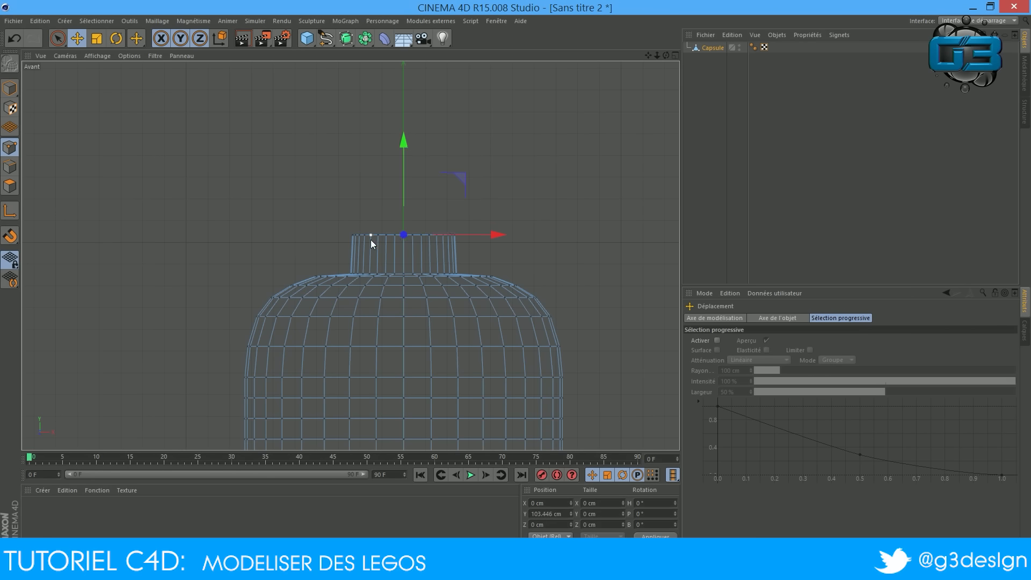
click(675, 55)
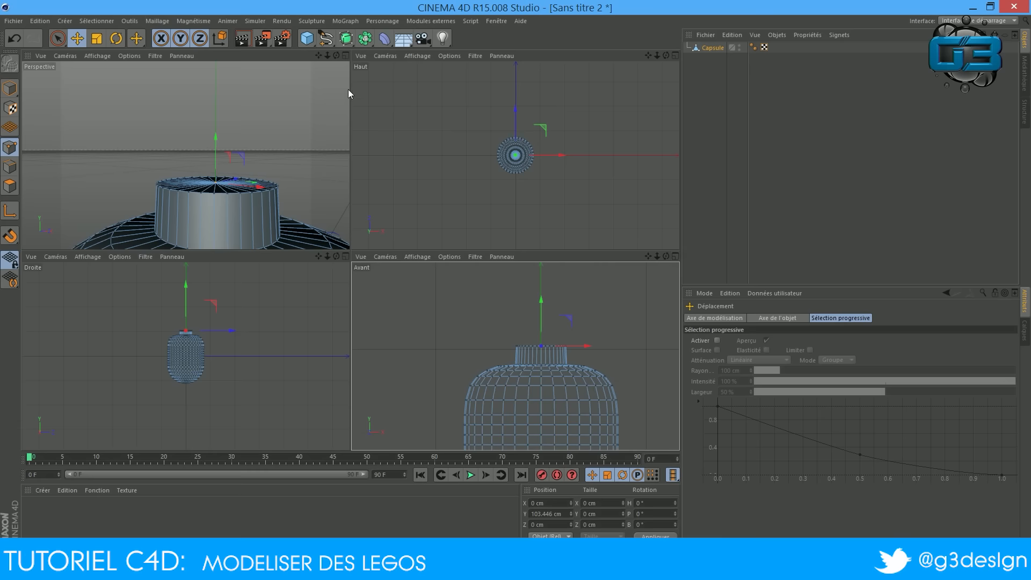
click(346, 56)
Step: Examine the flattened stud from several angles and the rounded lower end of the capsule
scroll(639, 240, down, 5)
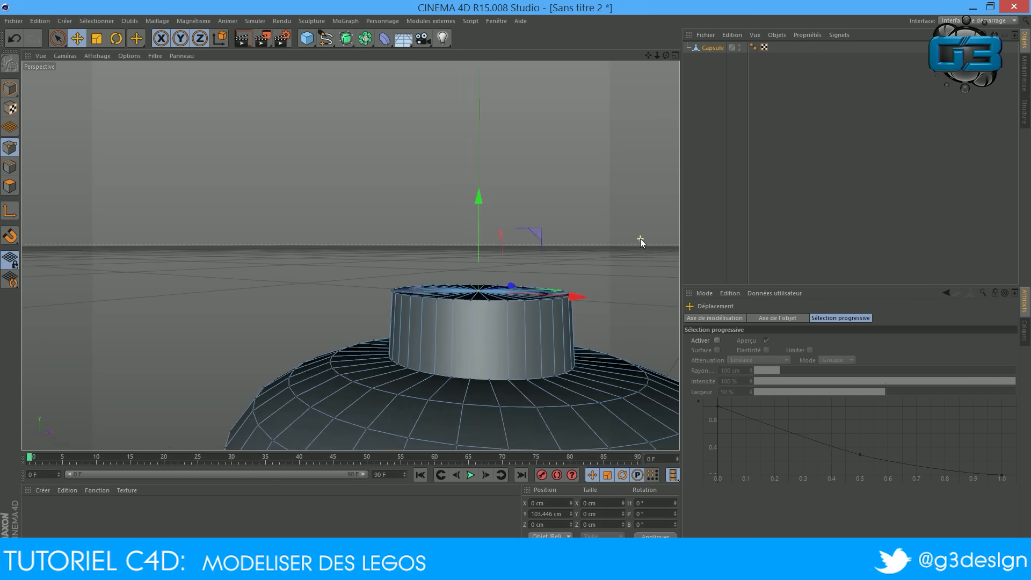
drag(666, 56, 513, 323)
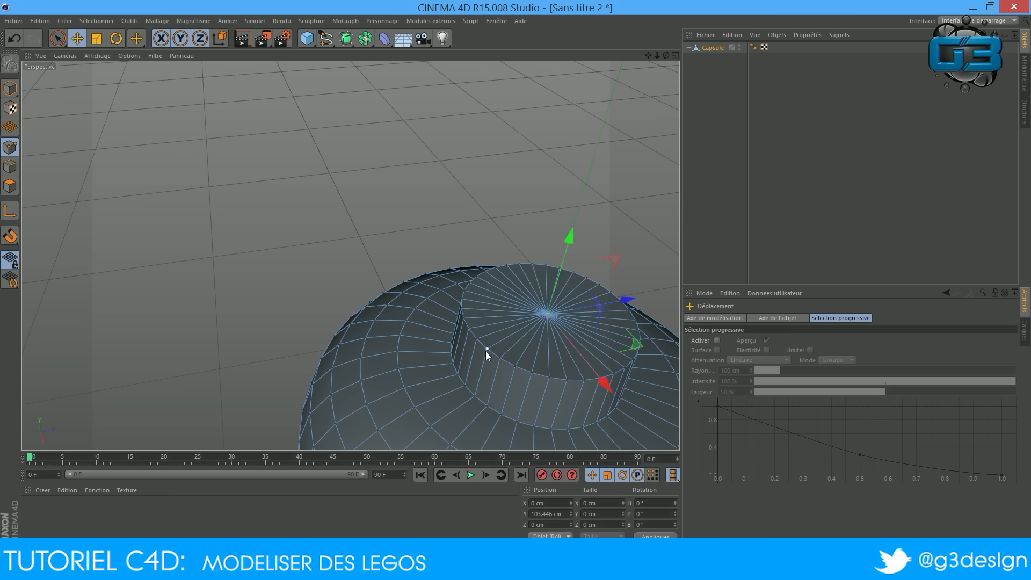
drag(650, 55, 551, 1)
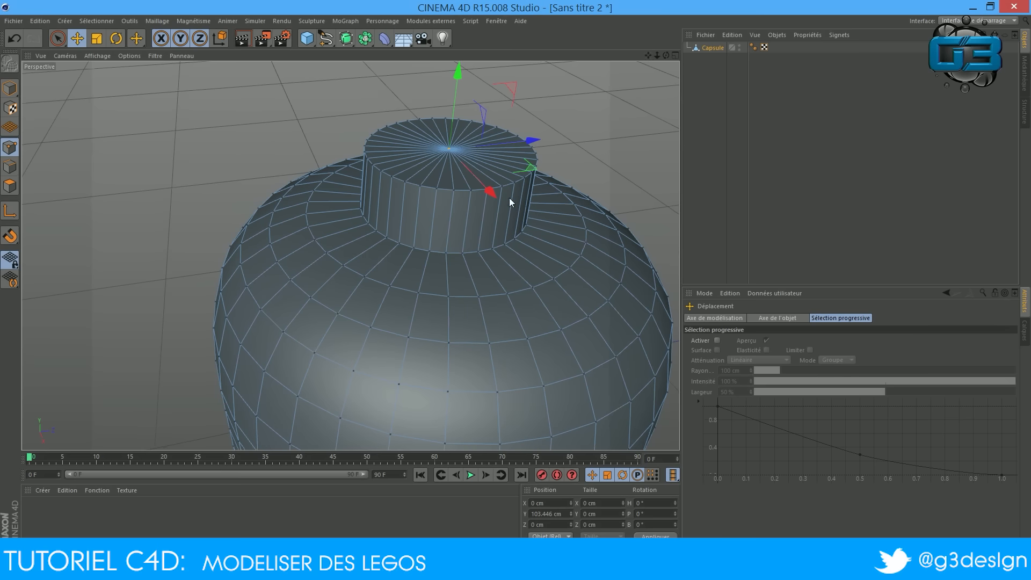
drag(668, 57, 756, 82)
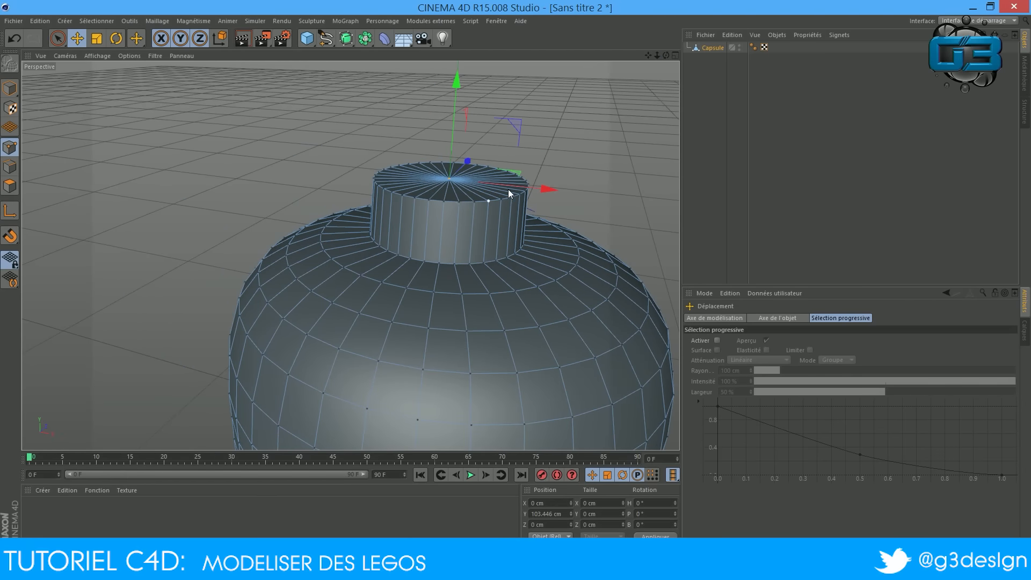
scroll(585, 142, down, 5)
drag(648, 56, 350, 256)
drag(648, 55, 350, 255)
drag(648, 56, 351, 255)
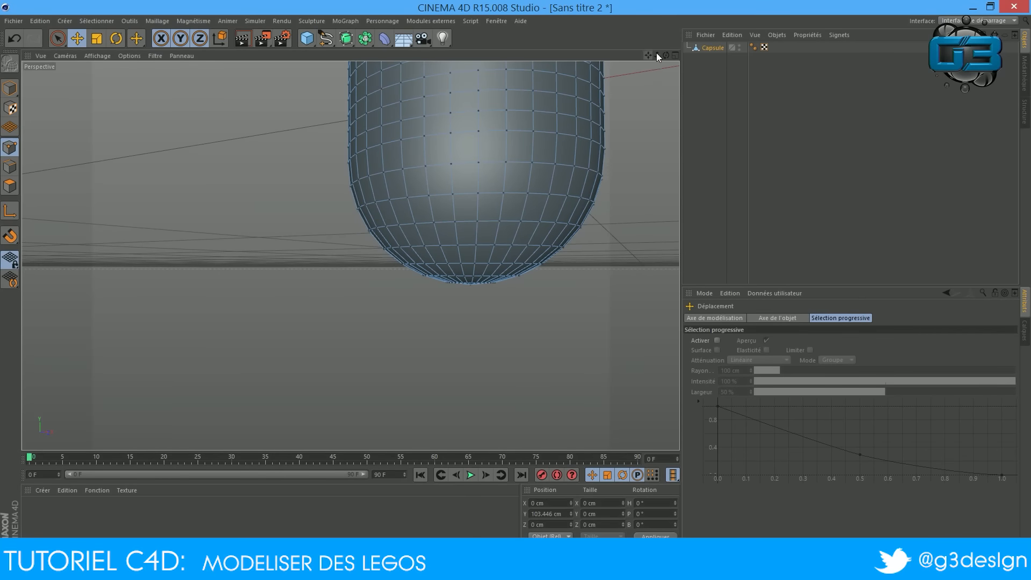
drag(651, 53, 350, 256)
drag(657, 55, 547, 182)
Step: Try Loop Selection in point mode on three neighbouring horizontal loops of the capsule's lower dome
drag(129, 40, 178, 84)
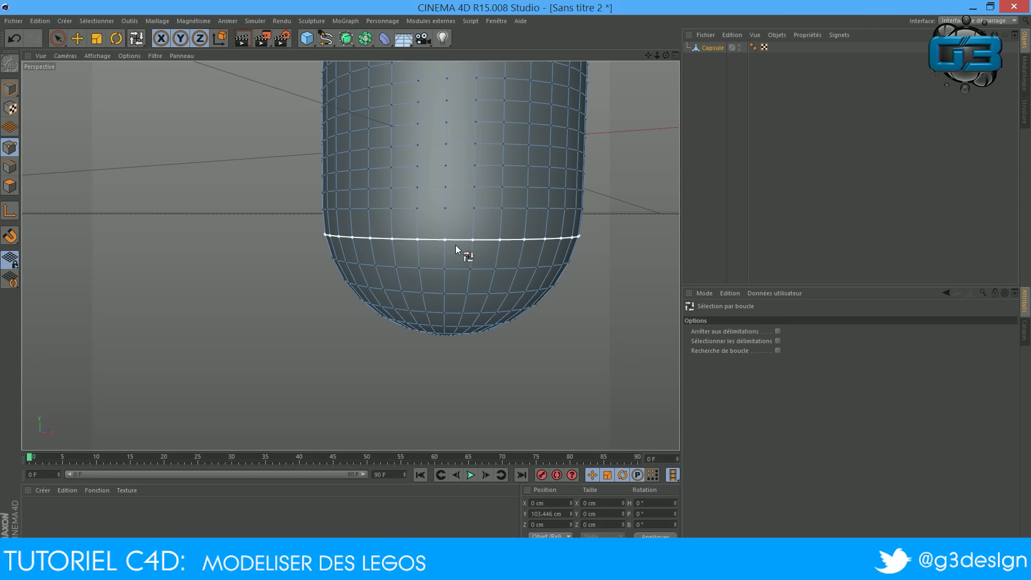
click(454, 266)
shift+click(456, 293)
shift+click(453, 310)
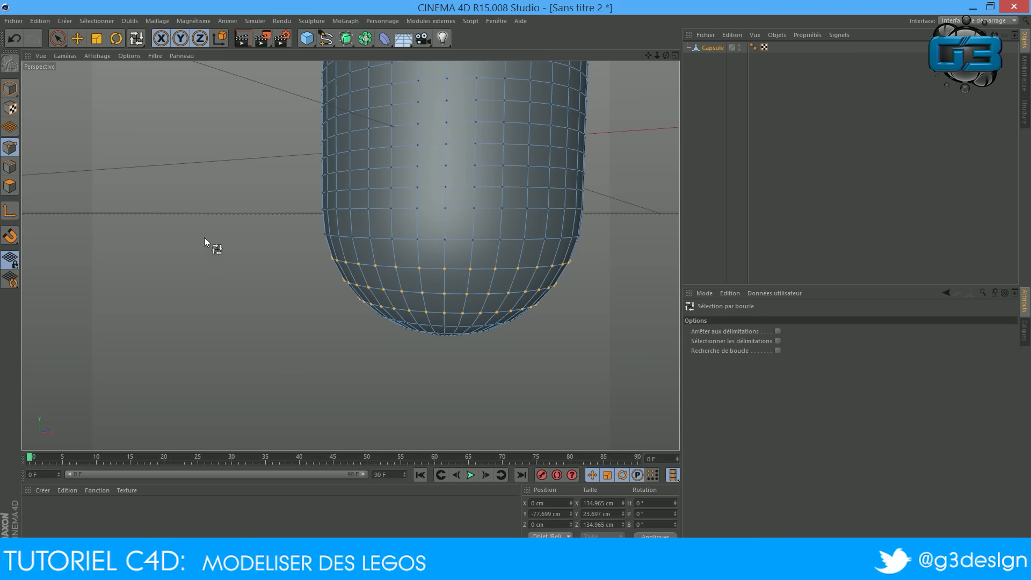
Step: Switch to edge mode and loop-select the six horizontal edge loops of the capsule's lower dome together
click(10, 166)
click(457, 268)
shift+click(458, 294)
shift+click(456, 312)
shift+click(456, 325)
drag(667, 56, 656, 12)
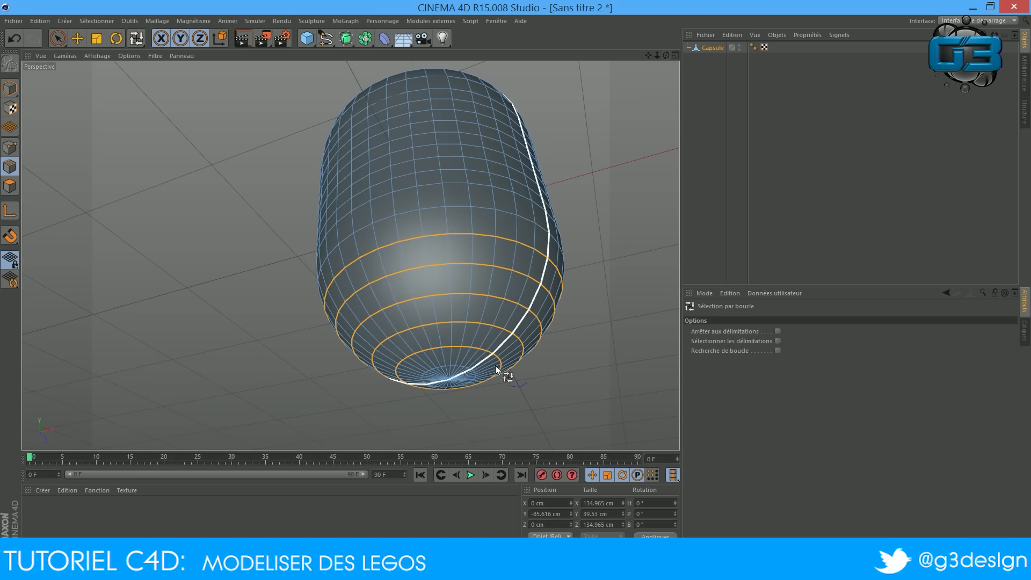
shift+click(460, 365)
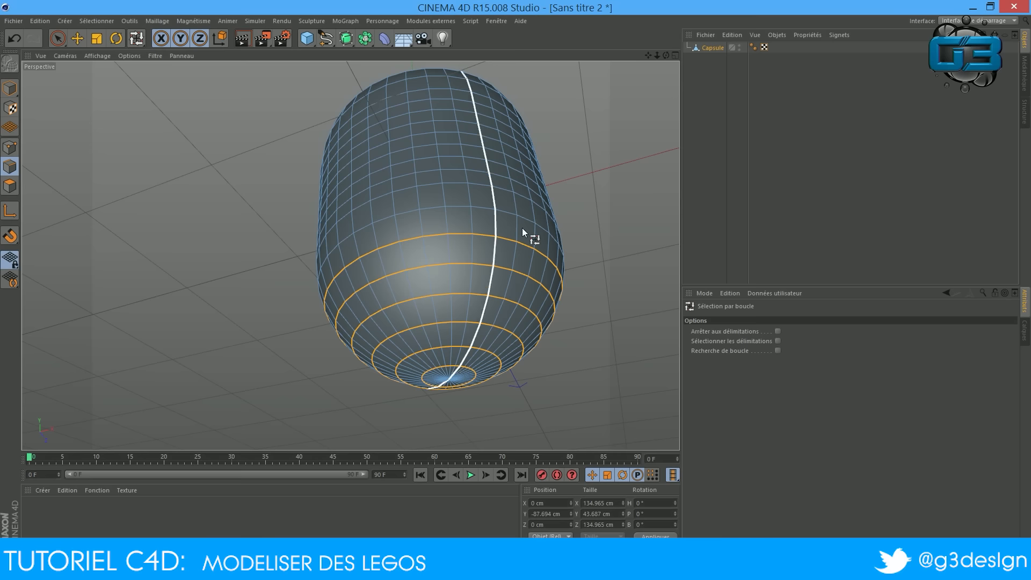
Step: Loop-select the five lowest horizontal edge loops of the capsule's lower dome, leaving out the loop above them
shift+click(482, 241)
click(506, 275)
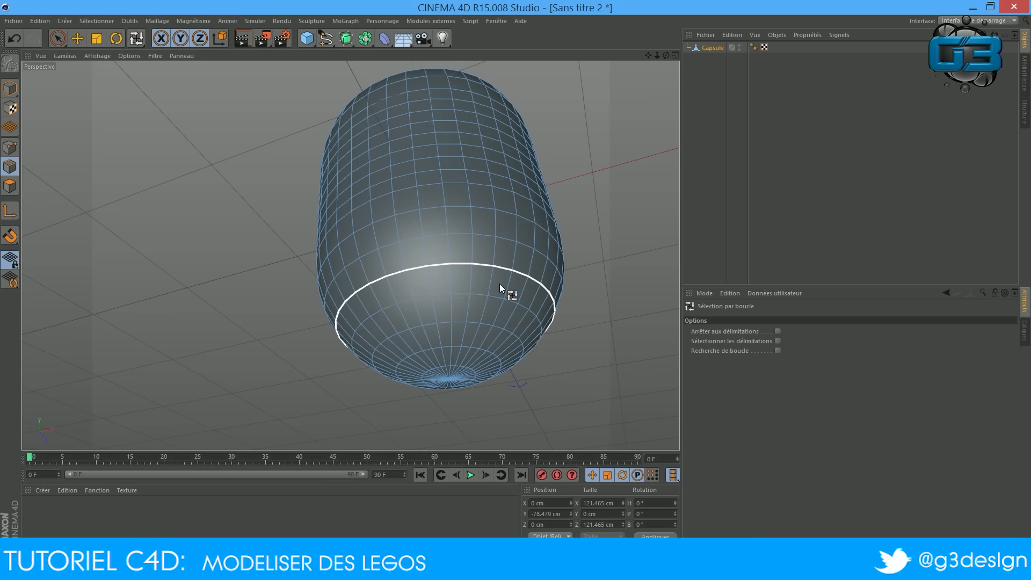
shift+click(495, 299)
shift+click(486, 323)
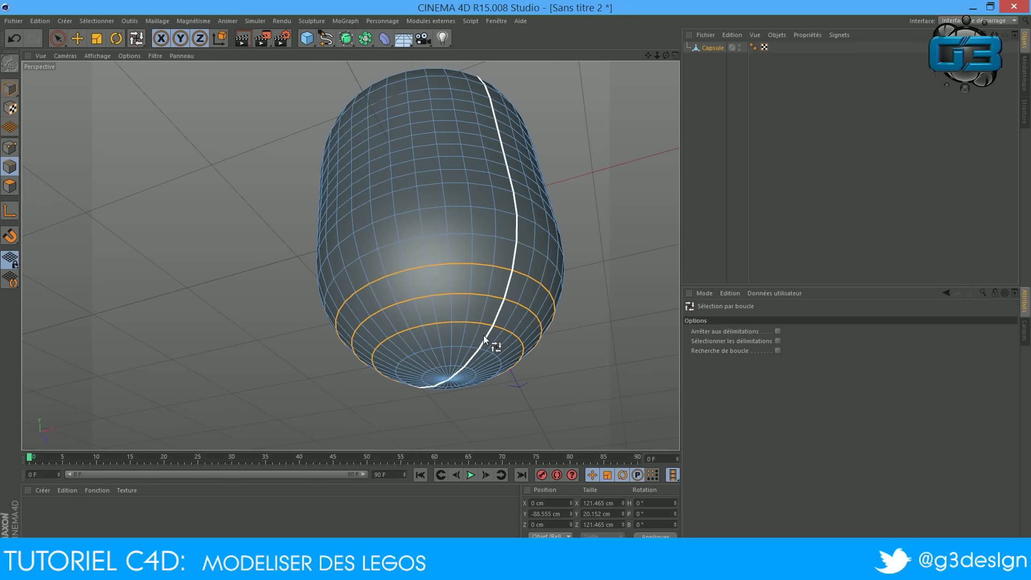
shift+click(475, 346)
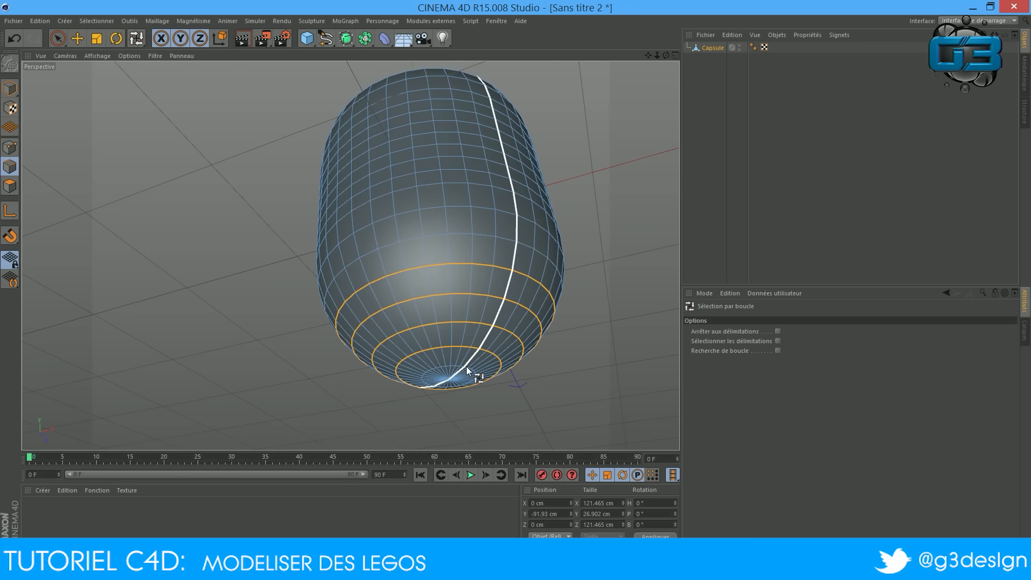
scroll(467, 367, up, 10)
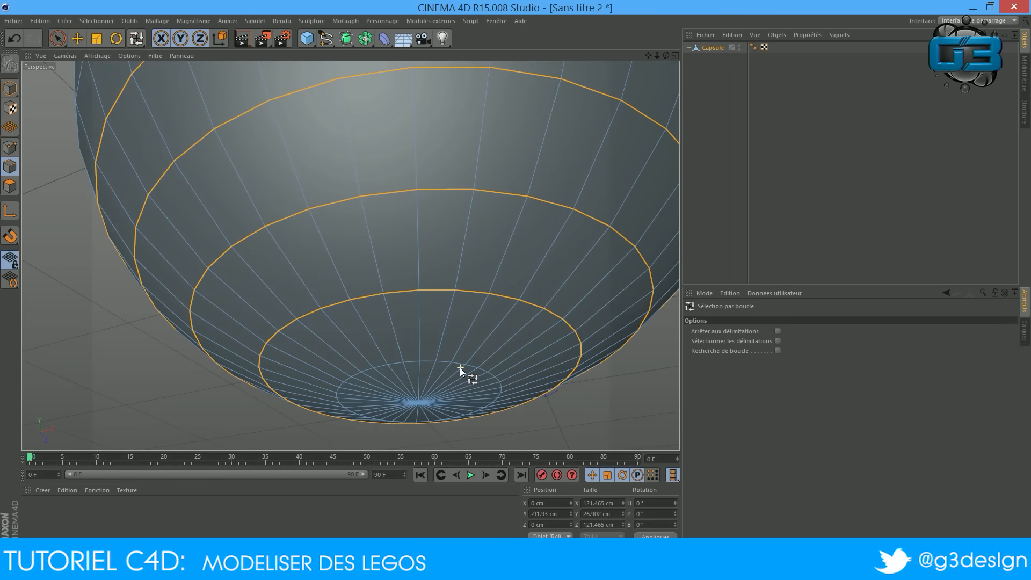
shift+click(454, 360)
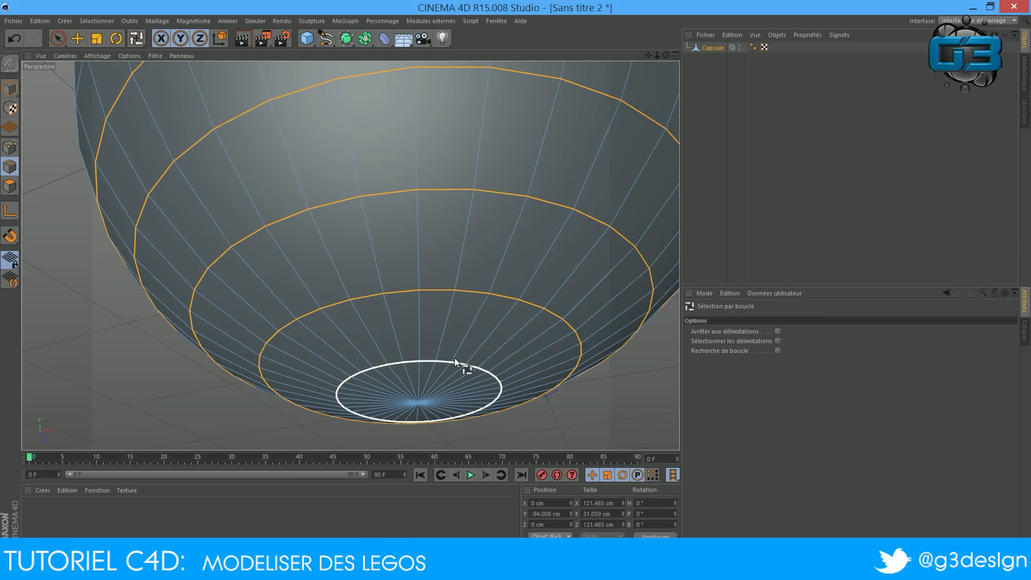
scroll(454, 357, down, 8)
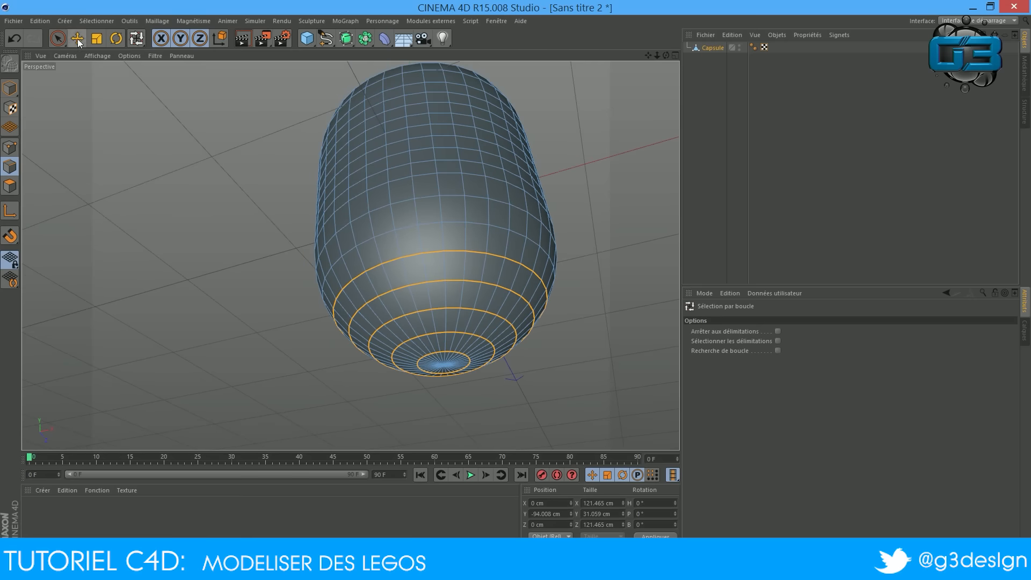
Step: Move the five selected lower-dome edge loops up together to about -86.4 cm on Y
click(77, 39)
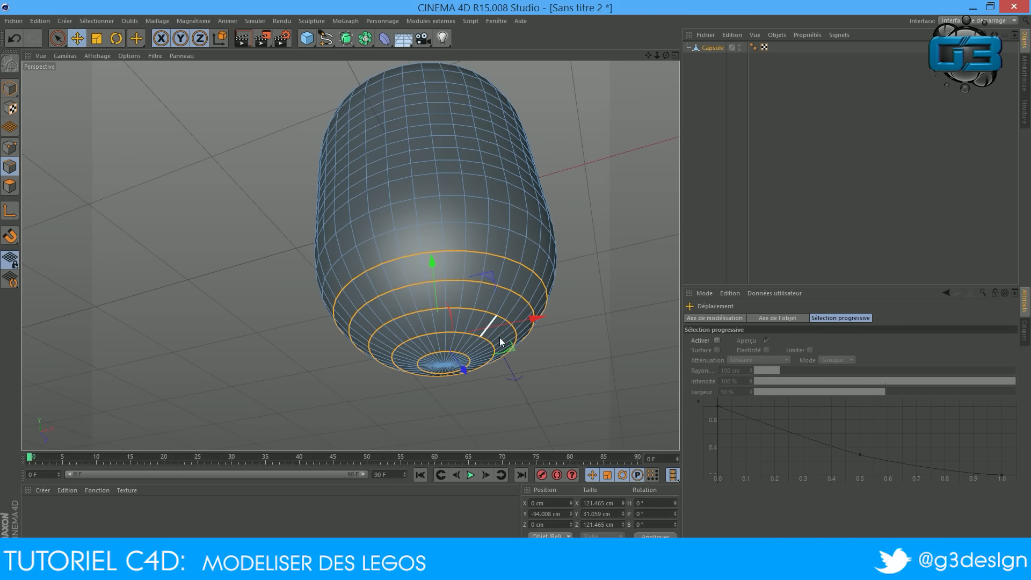
drag(663, 57, 566, 179)
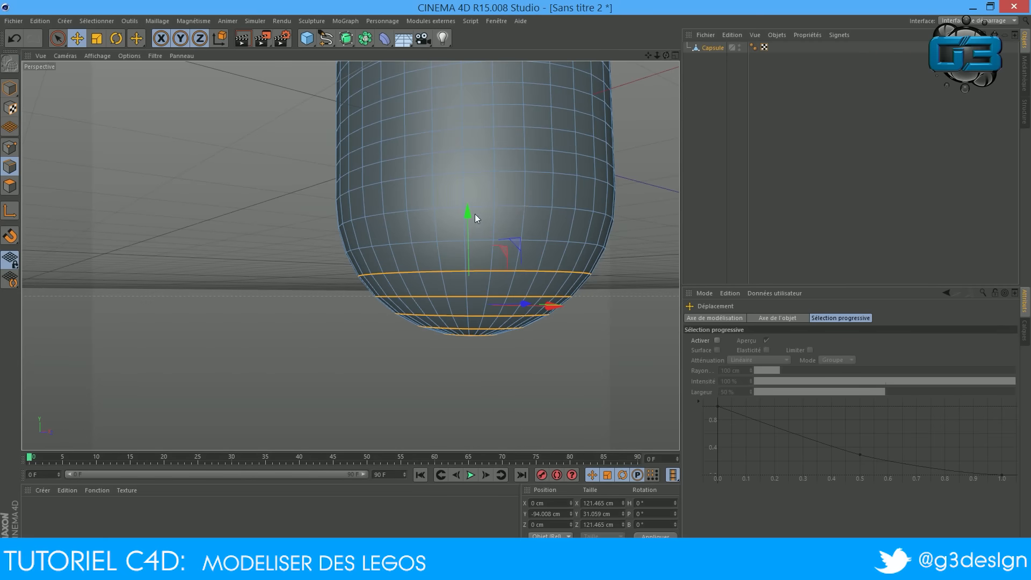
drag(664, 61, 289, 344)
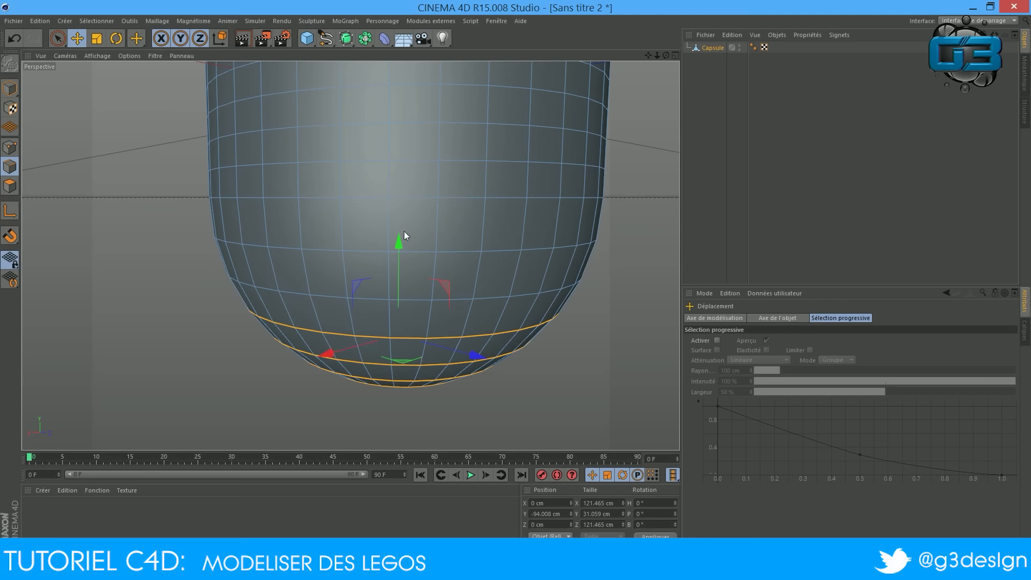
drag(663, 53, 853, 61)
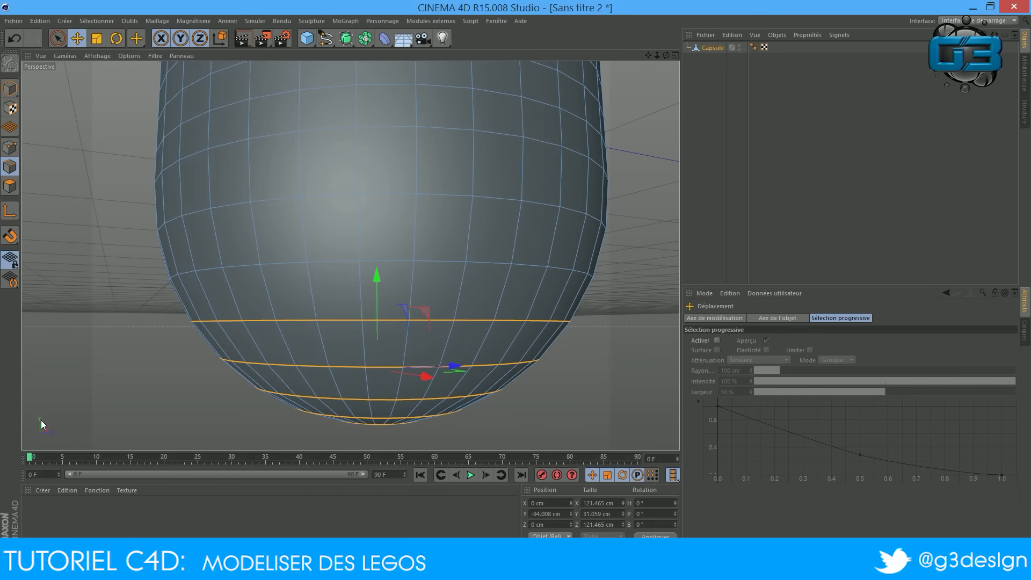
drag(378, 276, 381, 254)
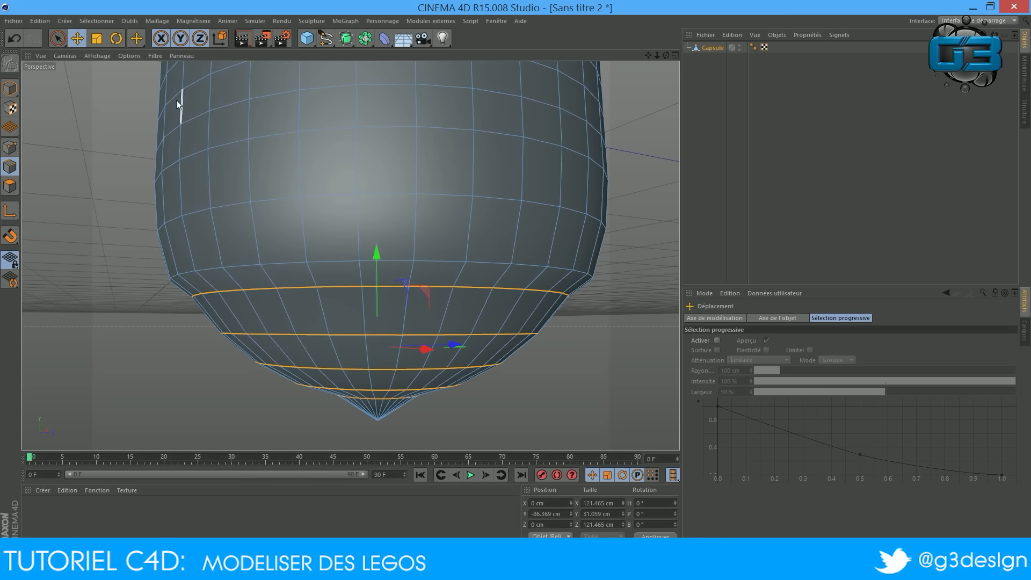
Step: Loop-select only the second of the five raised loops, counting from above, and move it up close beneath the first
click(142, 42)
click(185, 67)
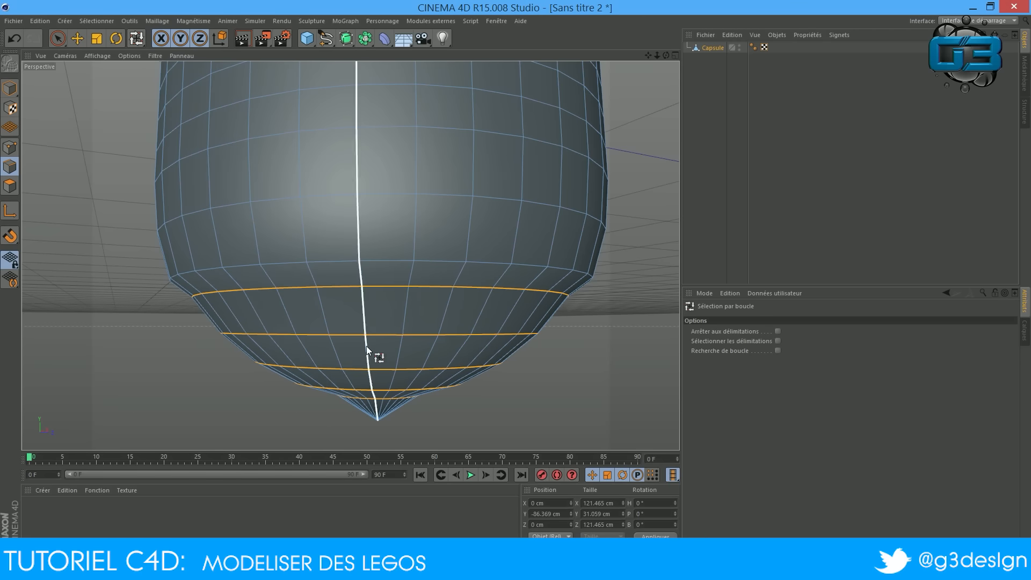
click(353, 333)
click(79, 38)
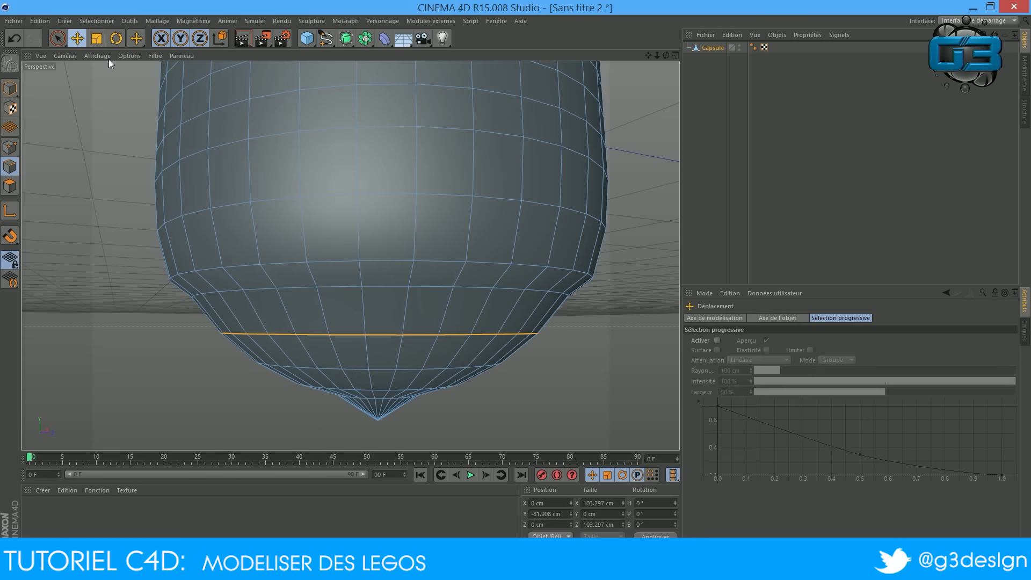
drag(379, 240, 377, 224)
Step: Loop-select the third of the five loops and raise it to about -78.7 cm on Y
drag(134, 41, 178, 71)
click(354, 366)
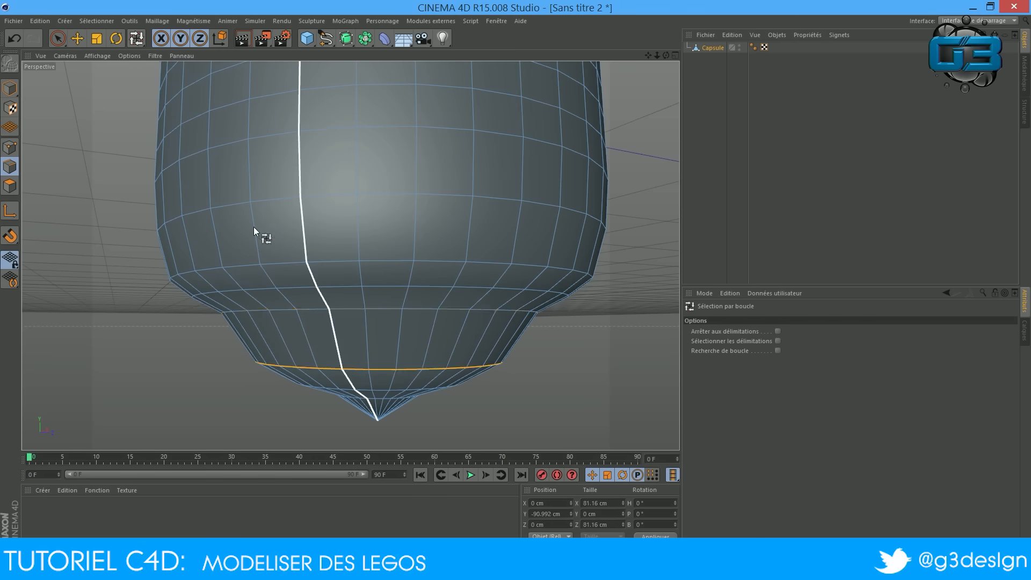
click(78, 38)
drag(377, 267, 378, 232)
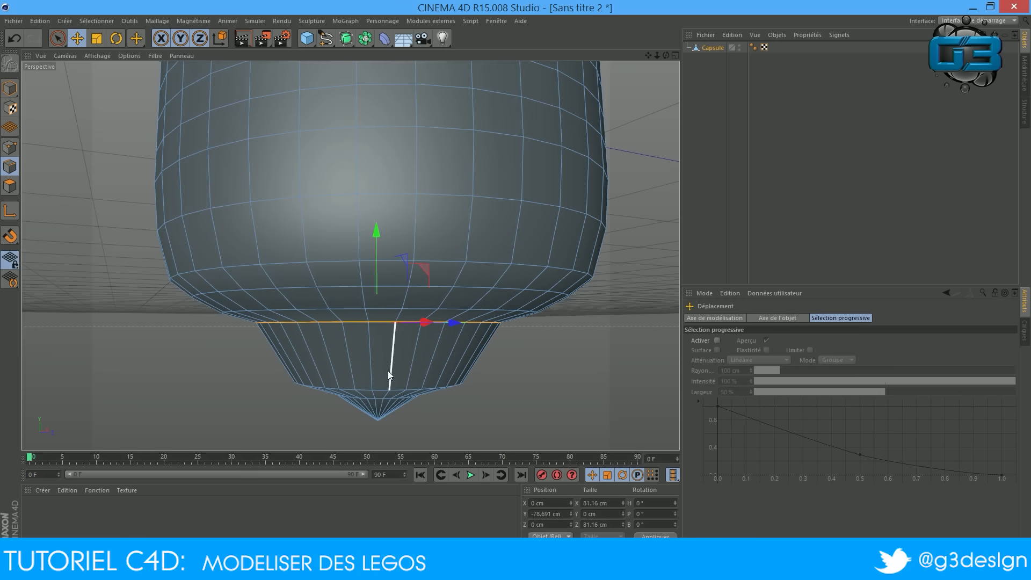
Step: Loop-select the fourth of the five loops and raise it to about -79.5 cm on Y
drag(131, 39, 163, 68)
click(383, 389)
click(78, 39)
drag(379, 294, 390, 238)
Step: Loop-select the lowest edge loop above the tip and scale it up to about 53.8 cm wide, forming a cylindrical neck
mouse_move(665, 55)
mouse_down()
mouse_move(639, 33)
mouse_move(673, 42)
mouse_up()
scroll(553, 261, down, 3)
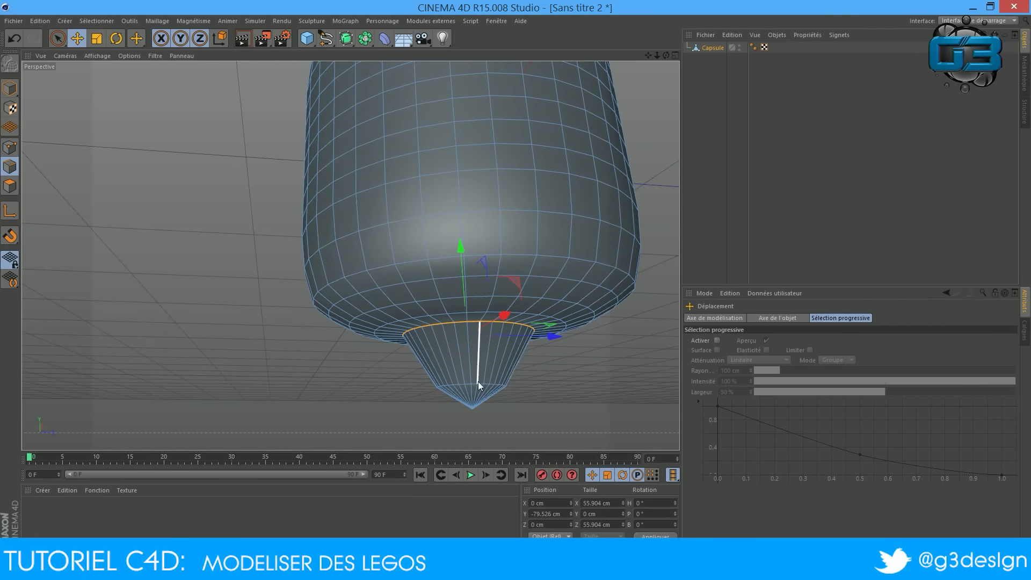
click(140, 40)
click(178, 76)
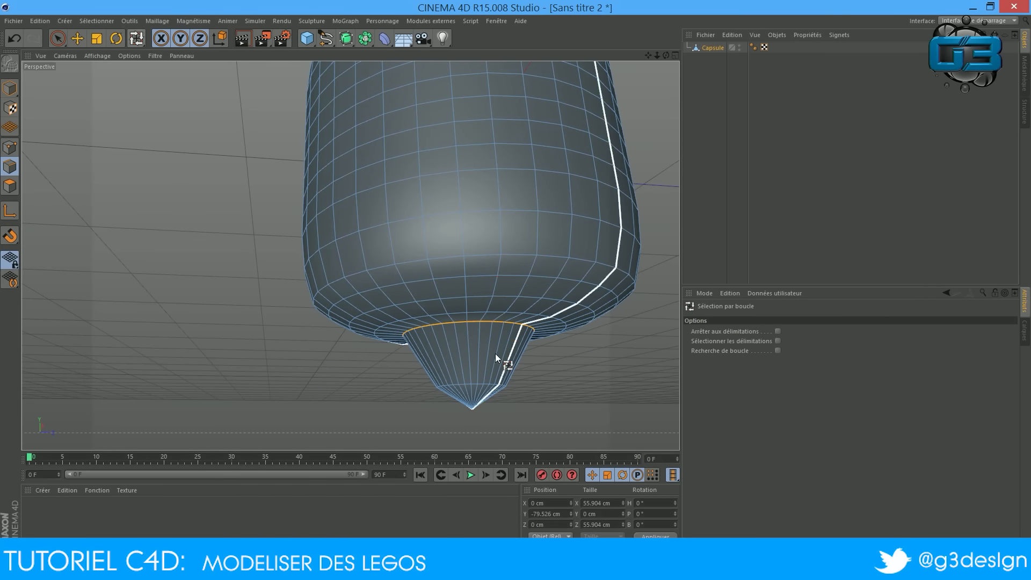
click(480, 386)
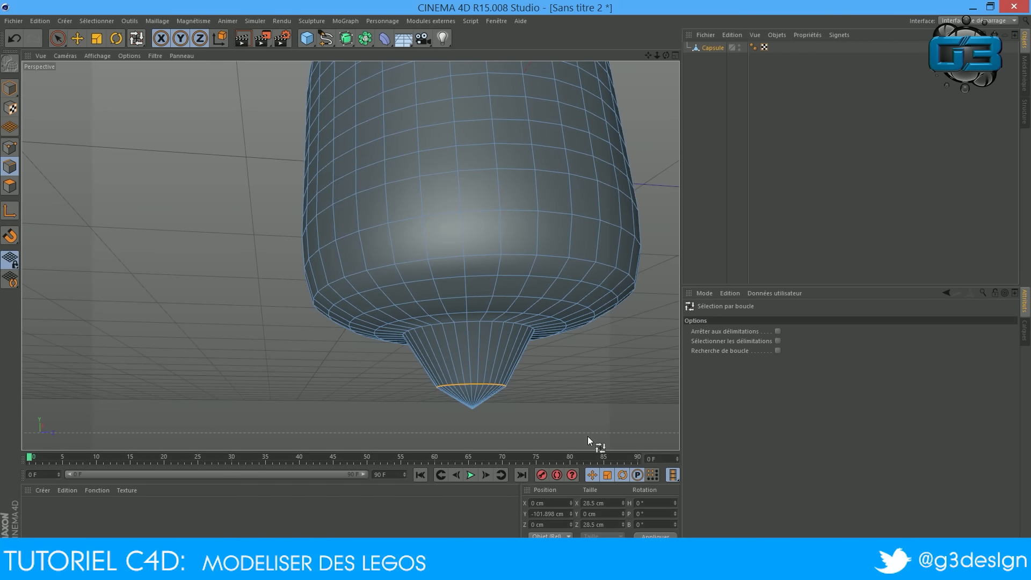
click(97, 43)
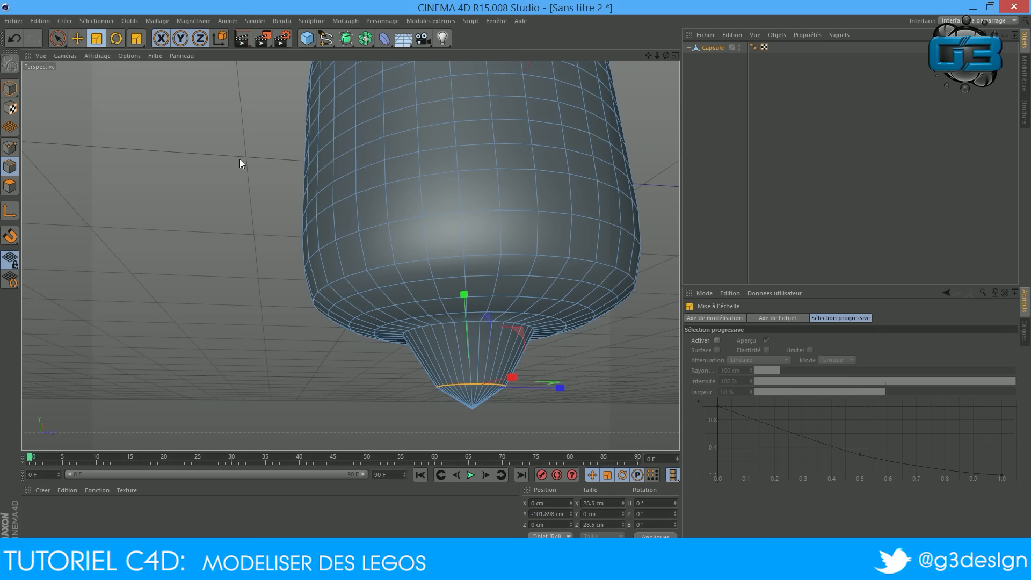
drag(611, 356, 735, 371)
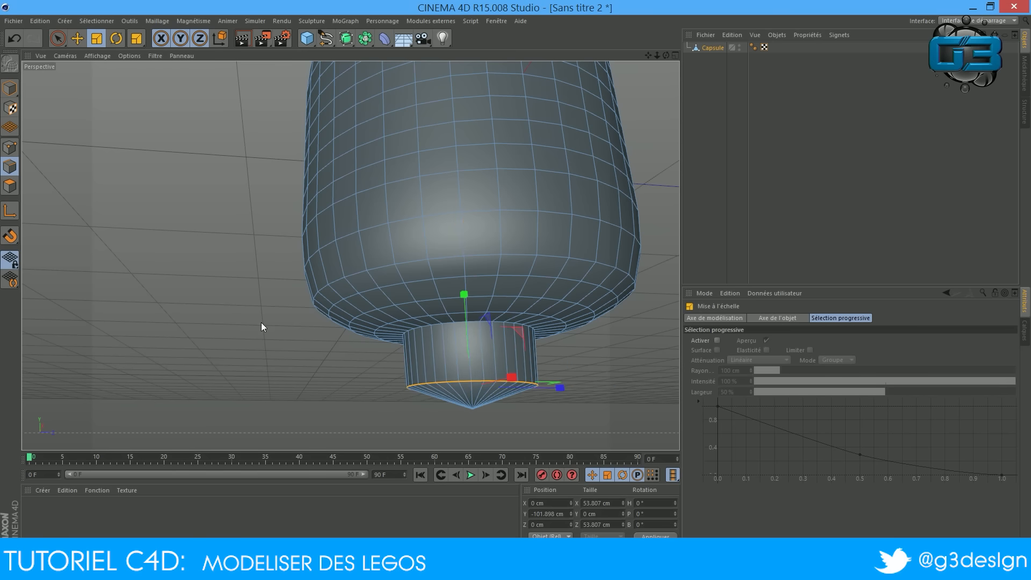
Step: Switch to point mode and raise the neck's bottom tip point to about -102.2 cm on Y
scroll(435, 253, down, 4)
drag(665, 56, 656, 104)
drag(650, 55, 582, 31)
scroll(381, 181, up, 4)
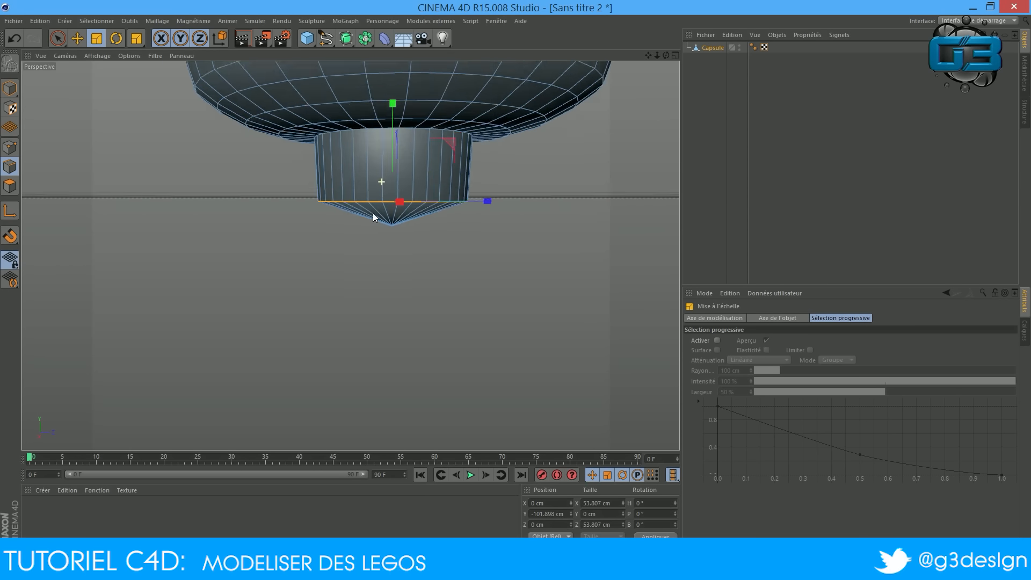
click(10, 146)
click(406, 231)
drag(405, 141, 402, 105)
Step: Fine-tune the bottom tip point in the front view to about -101.98 cm on Y, level with the neck's rim
click(675, 55)
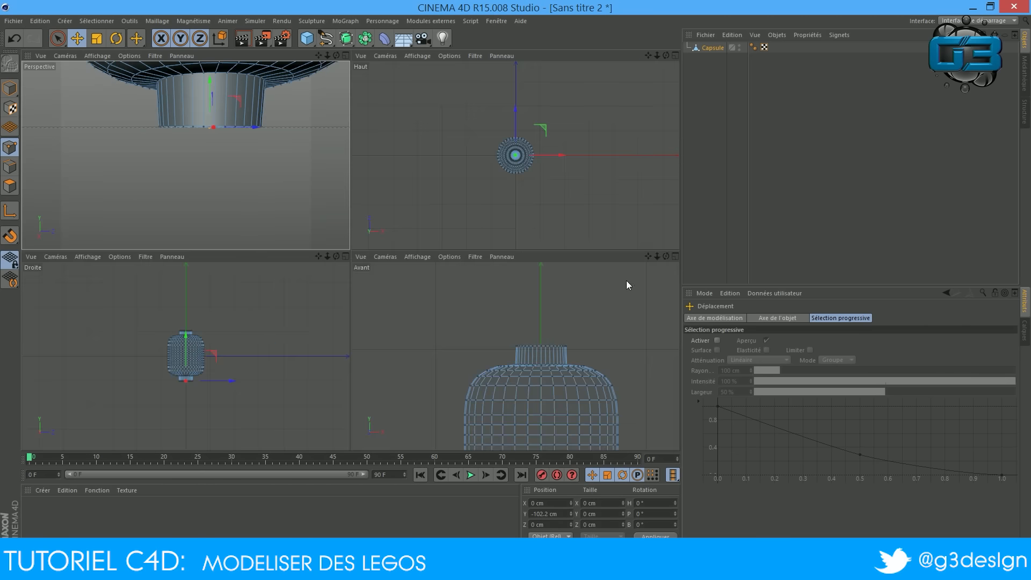
drag(648, 257, 611, 44)
scroll(616, 284, up, 4)
drag(648, 257, 778, 262)
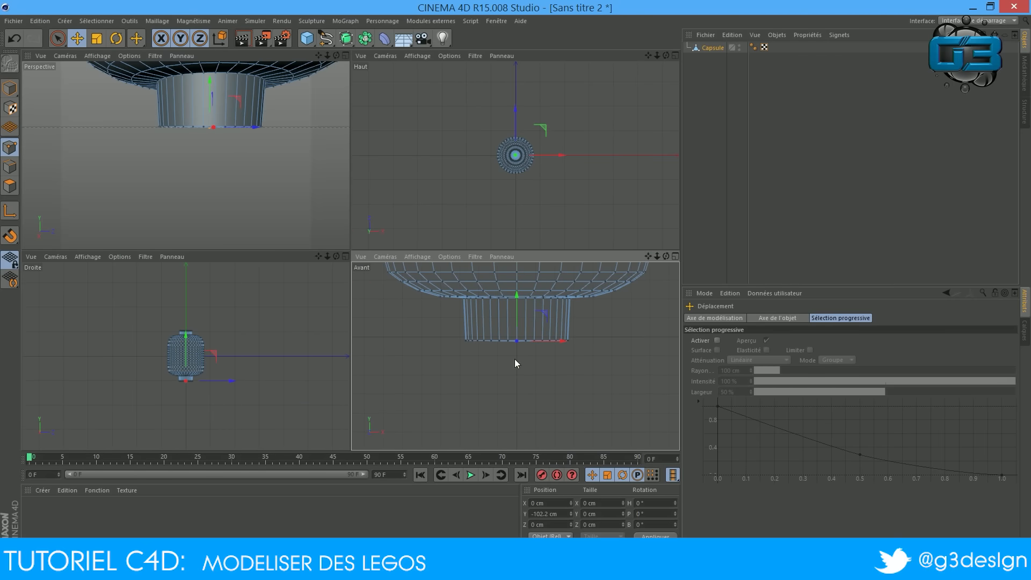
scroll(461, 329, up, 2)
scroll(461, 329, up, 2)
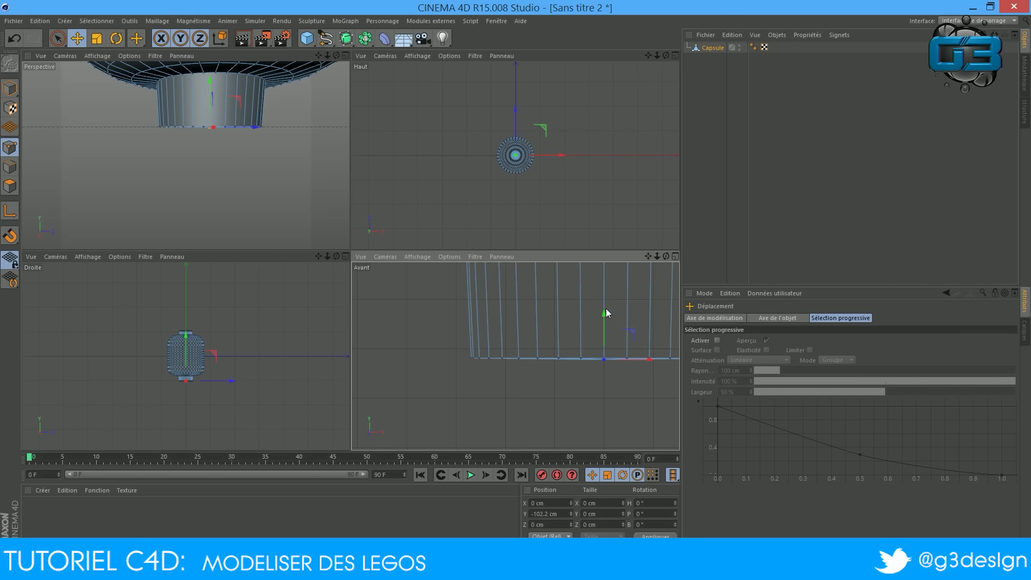
drag(603, 313, 605, 313)
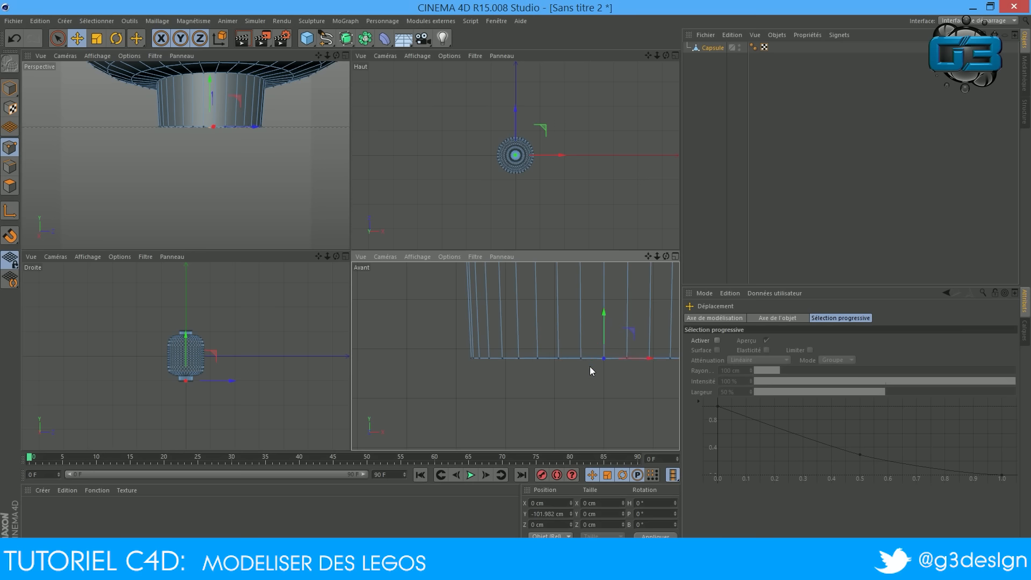
Step: Compare the neck with the top stud in perspective, and lower the neck's rim edge loop to about -110.3 cm on Y
click(344, 57)
drag(648, 55, 570, 311)
scroll(504, 138, down, 6)
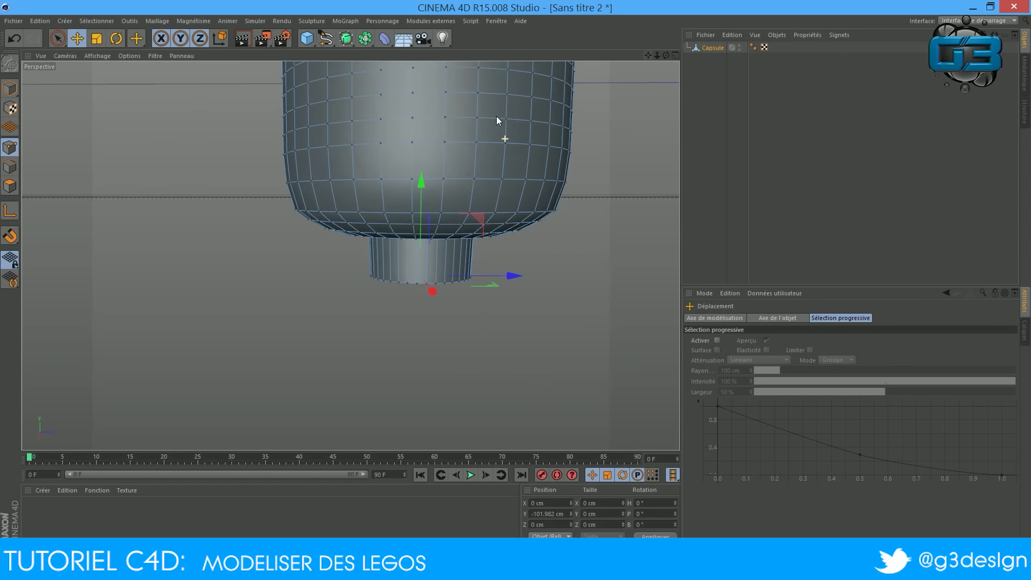
scroll(496, 117, down, 3)
drag(649, 54, 320, 202)
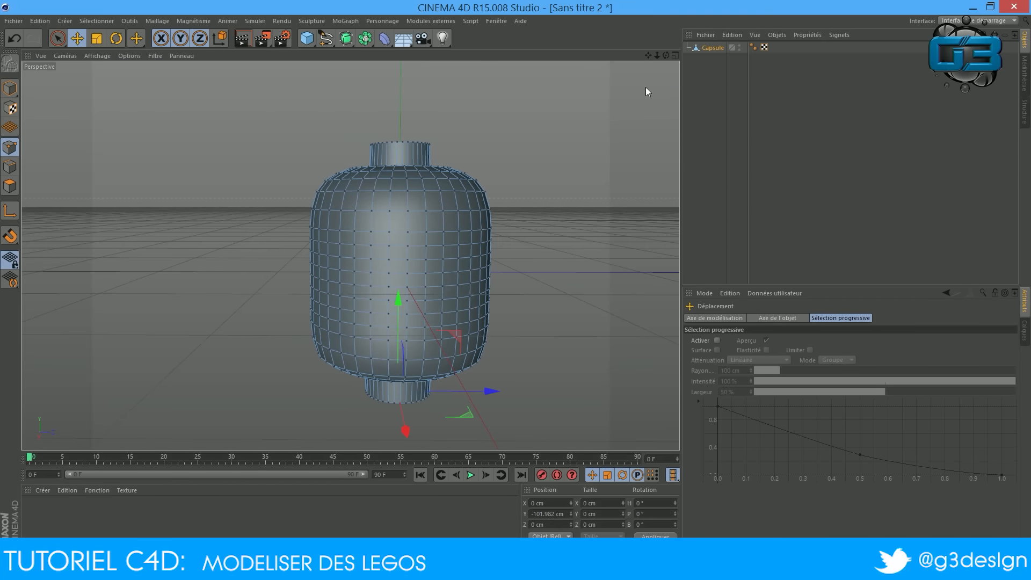
drag(665, 56, 355, 138)
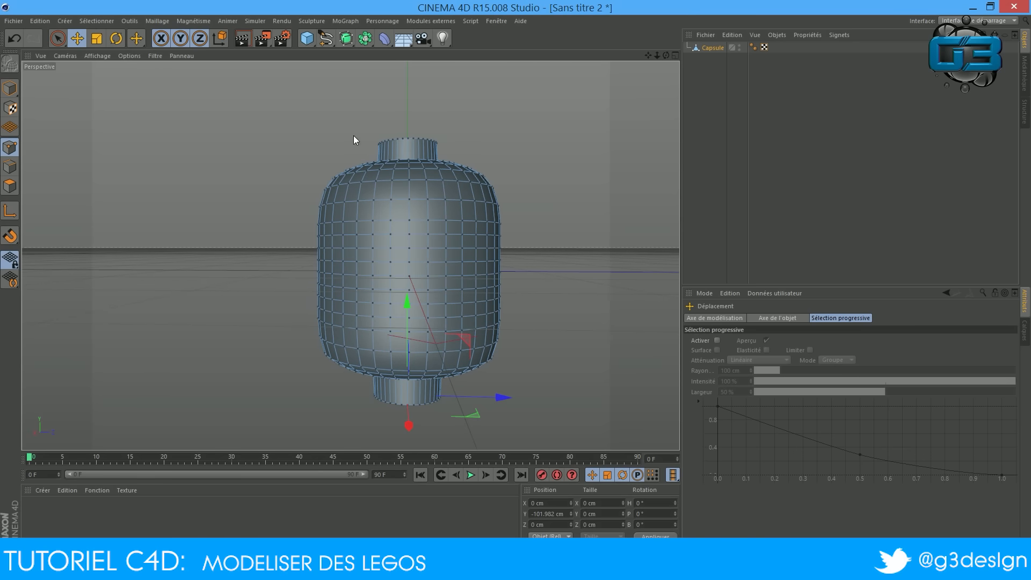
drag(647, 55, 647, 18)
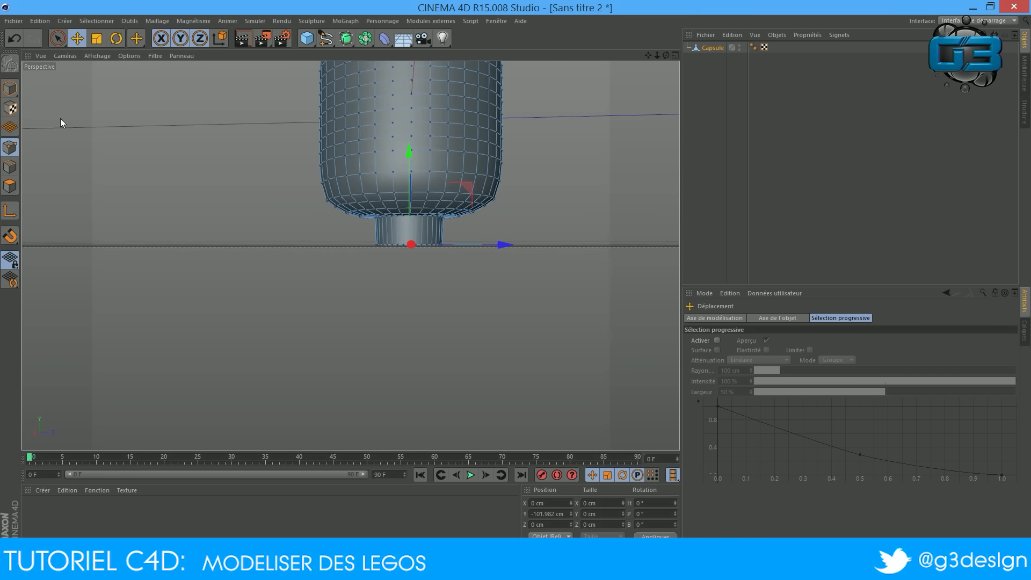
click(10, 167)
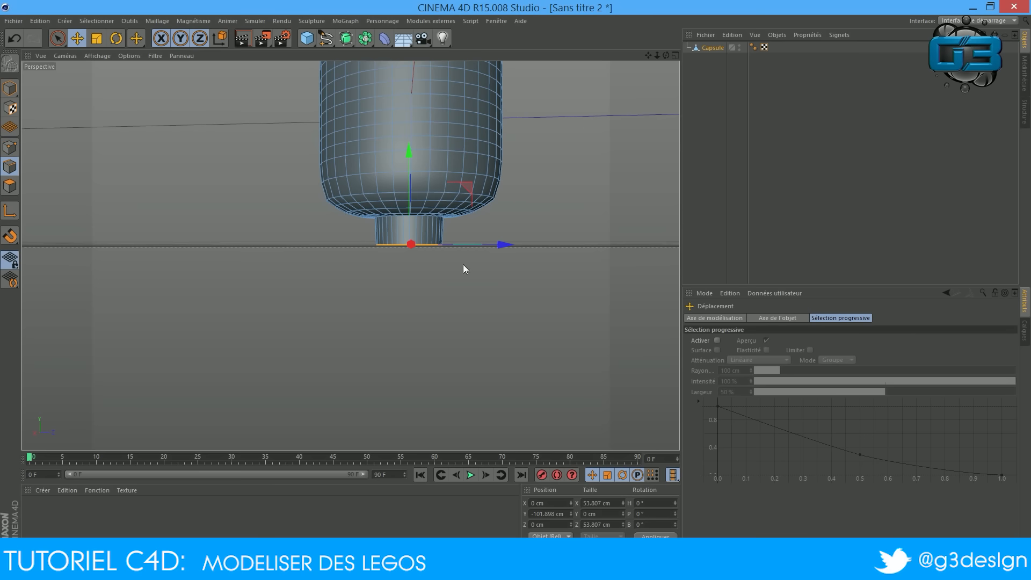
mouse_move(410, 152)
mouse_down()
mouse_move(411, 188)
mouse_move(408, 165)
mouse_up()
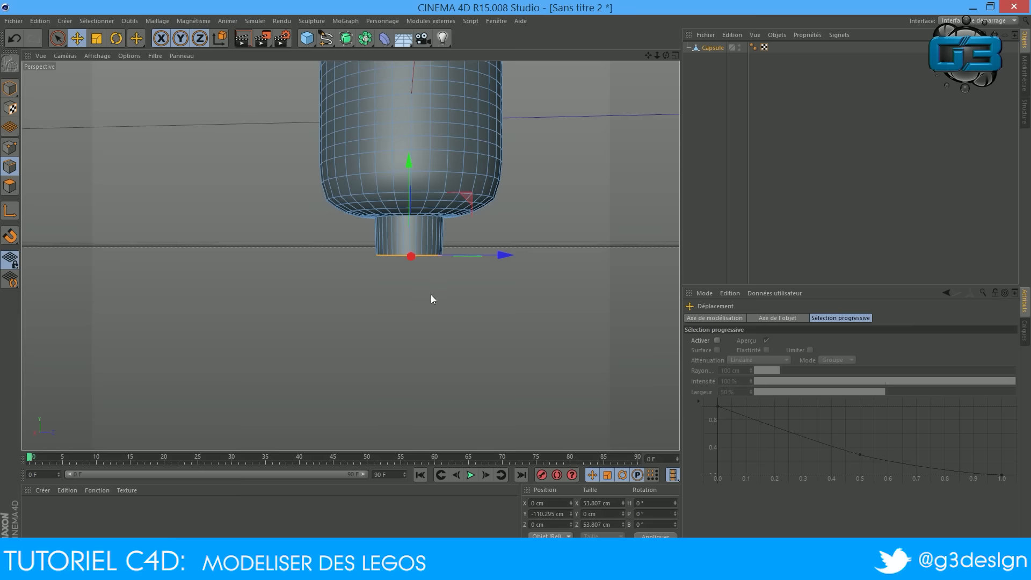
Step: Return to point mode and lower the centre point of the neck's underside to about -108.9 cm on Y
scroll(432, 287, up, 3)
scroll(436, 281, up, 5)
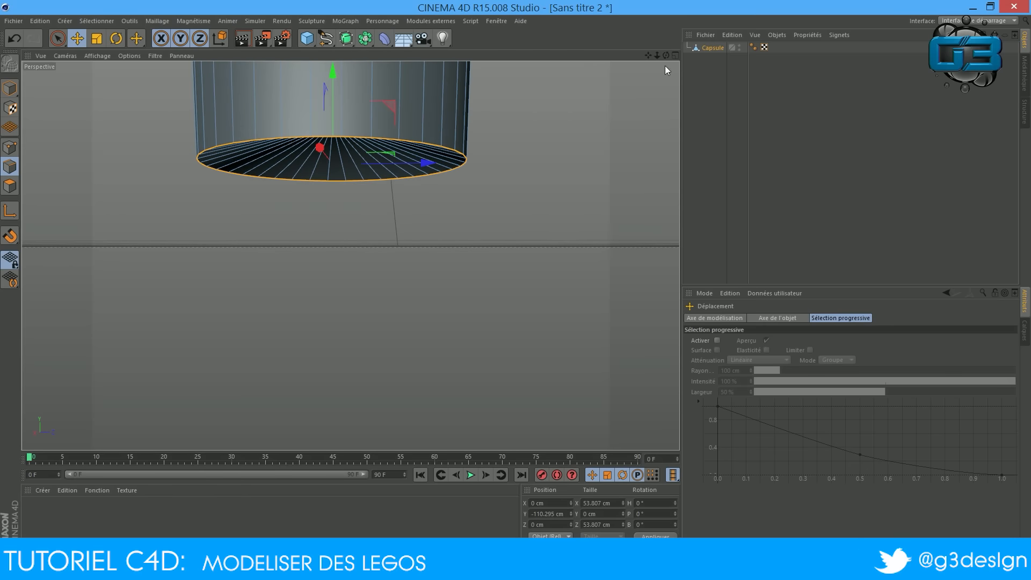
drag(666, 57, 664, 30)
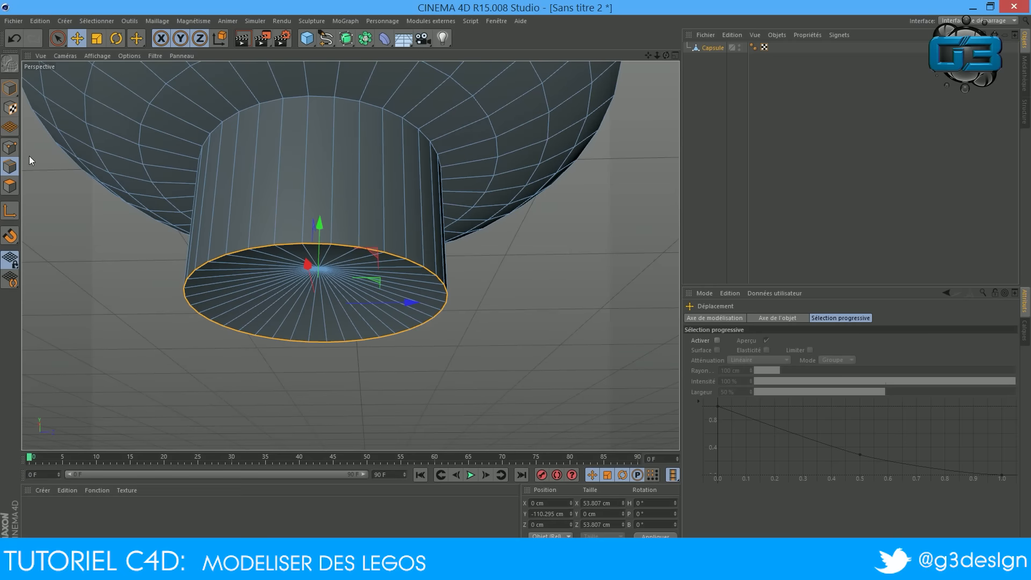
click(8, 149)
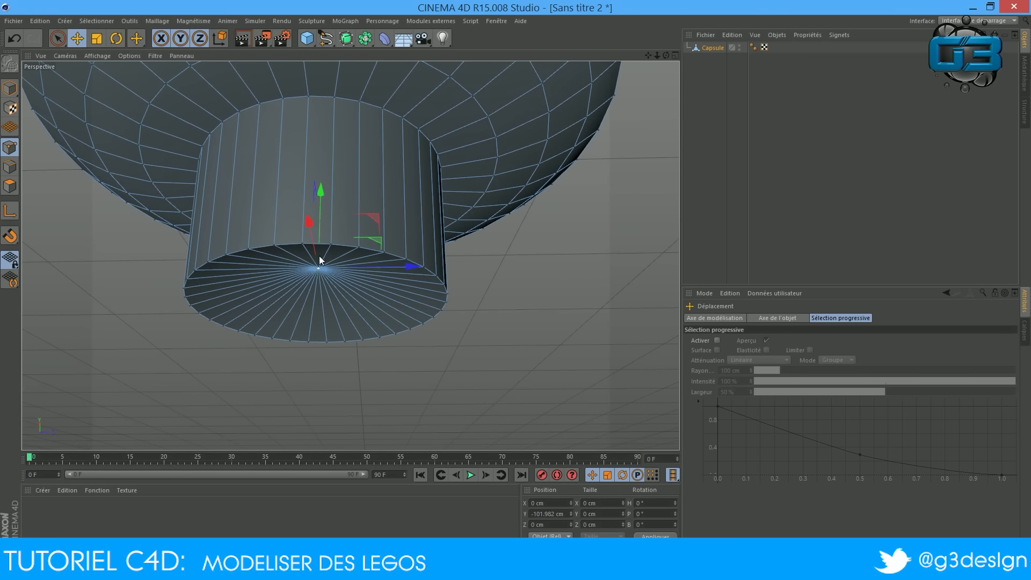
drag(322, 192, 319, 222)
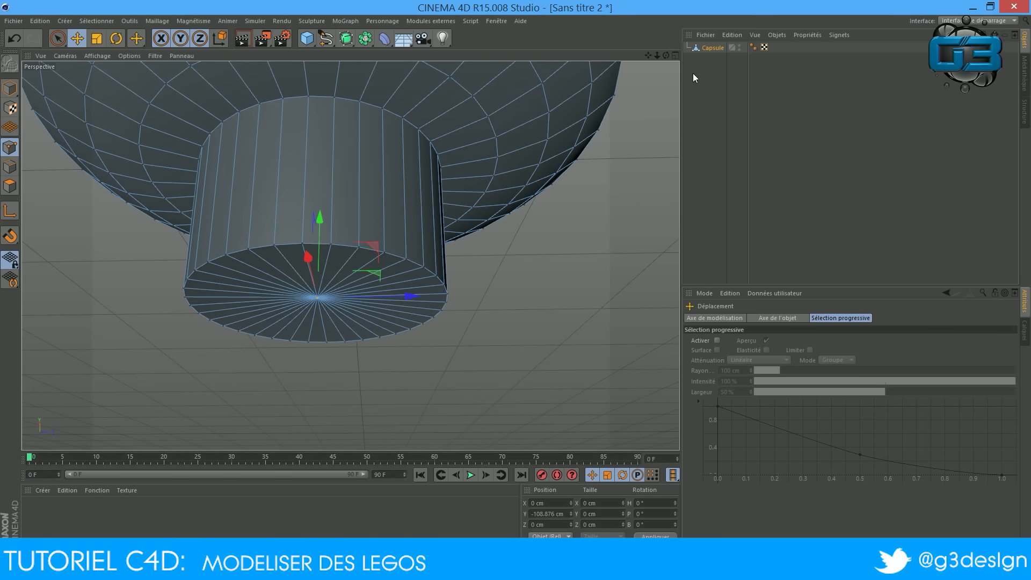
Step: Lower the centre point of the neck's underside to about -110.3 cm on Y, level with the neck's rim
click(675, 56)
drag(605, 345, 605, 354)
click(345, 55)
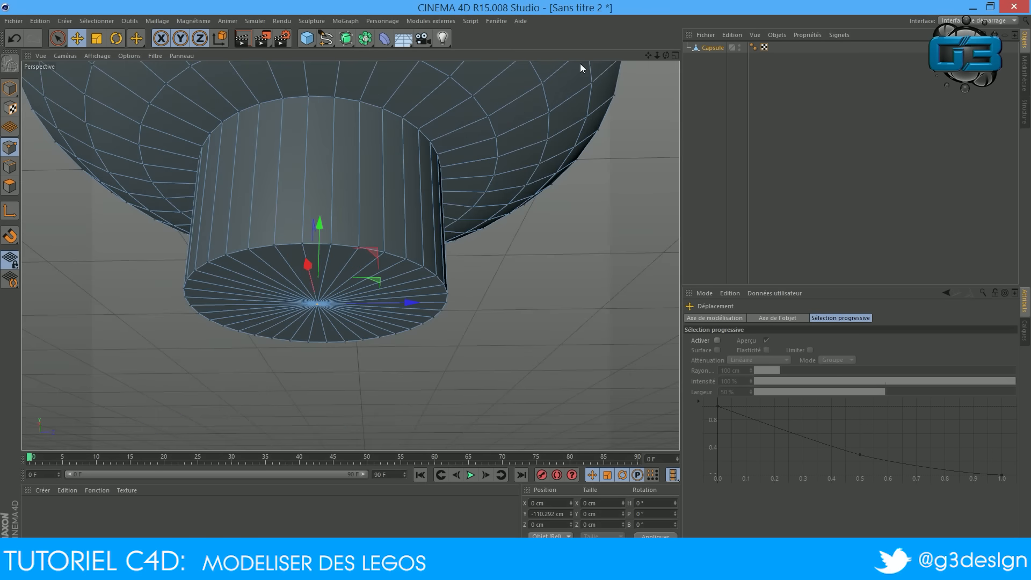
Step: Create a yellow material, apply it to the head, and render a preview in the perspective view
double_click(258, 513)
drag(34, 508, 655, 70)
click(9, 89)
drag(648, 56, 636, 100)
click(237, 39)
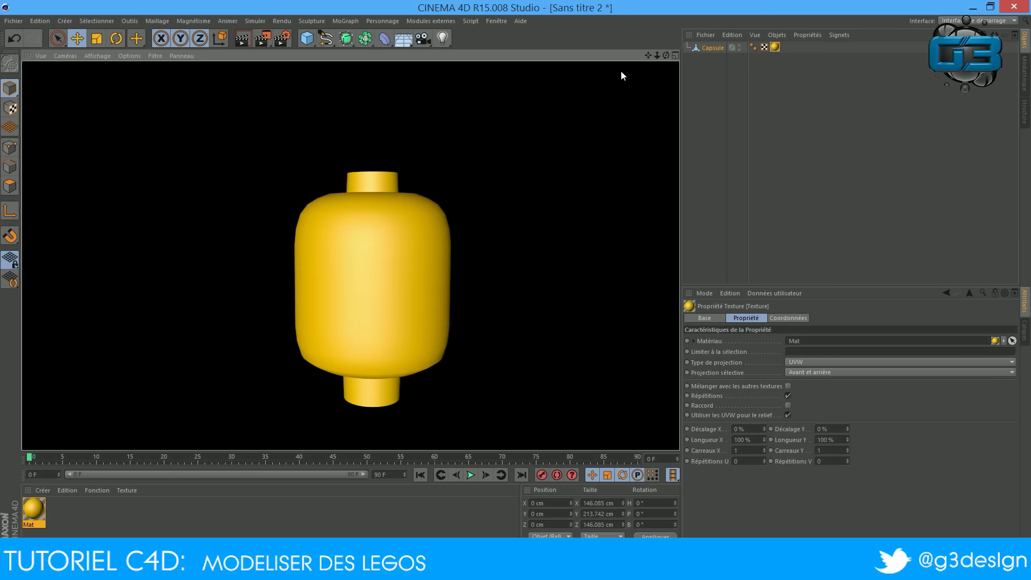
drag(666, 55, 467, 130)
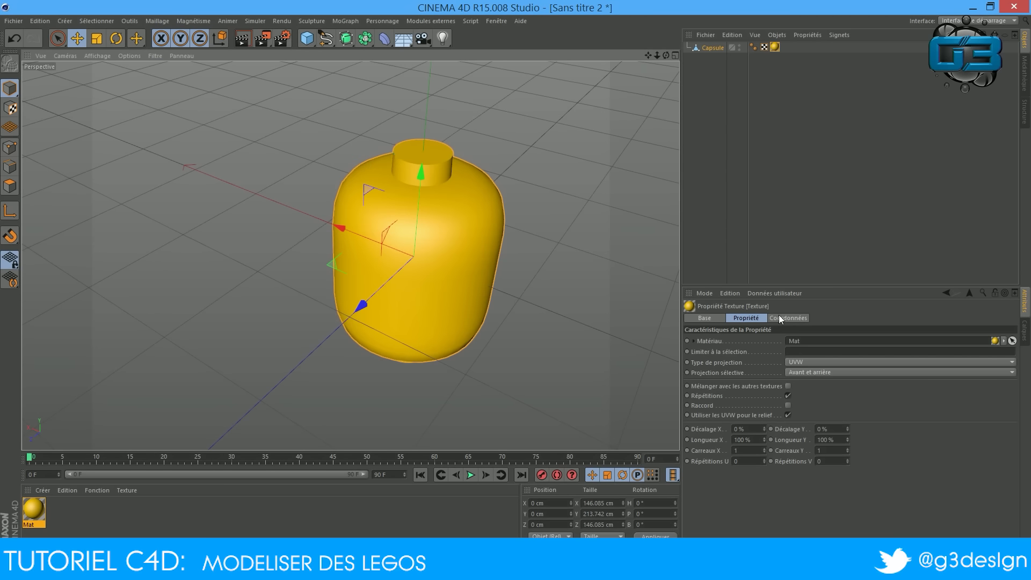
click(713, 48)
drag(666, 55, 383, 364)
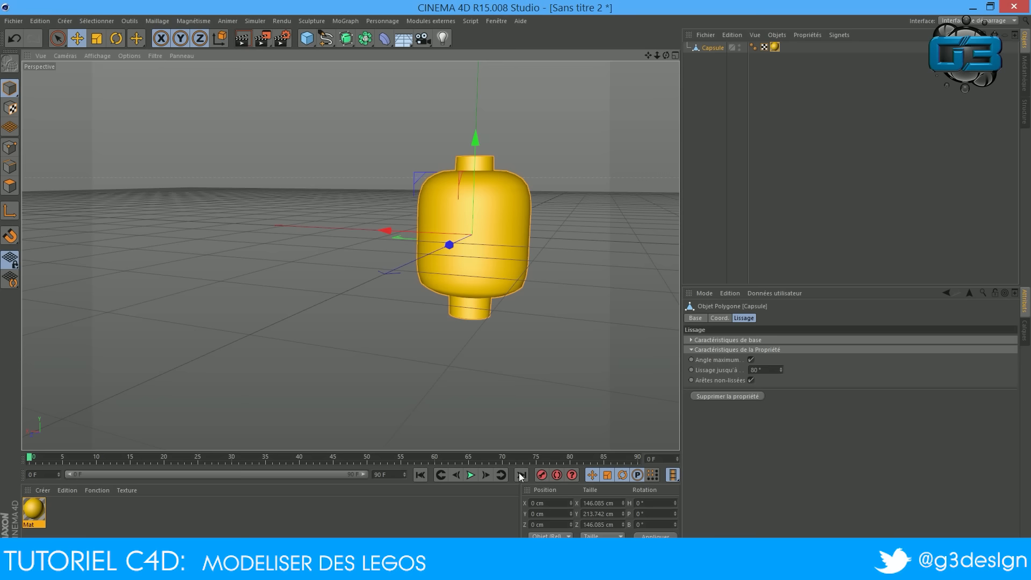
drag(665, 58, 601, 69)
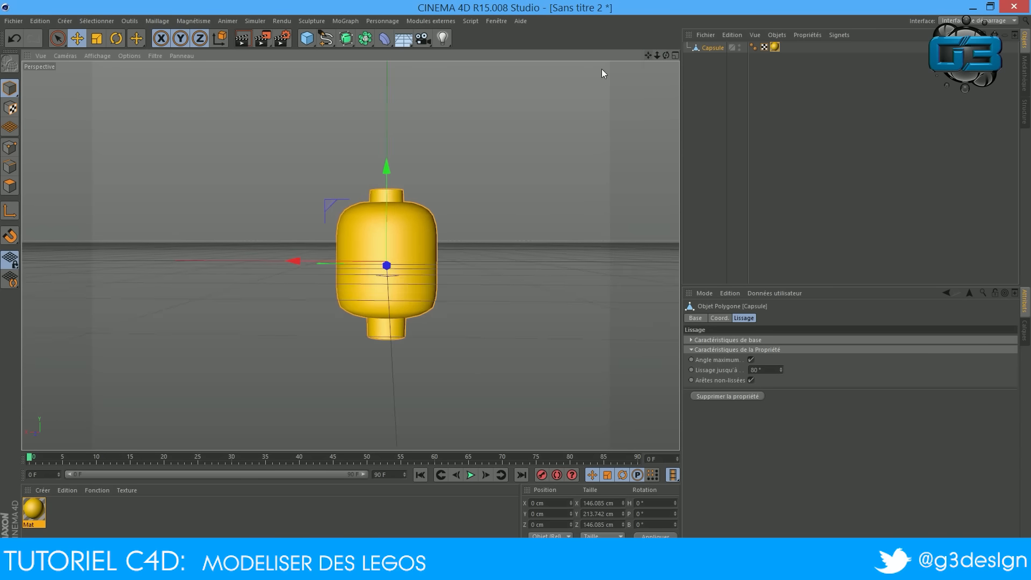
Step: Add a torso cube below the head at about -193.7 cm on Y, sized about 230.9 cm on X and 102.3 cm on Z
click(309, 39)
click(427, 54)
drag(665, 55, 634, 75)
drag(418, 154, 404, 324)
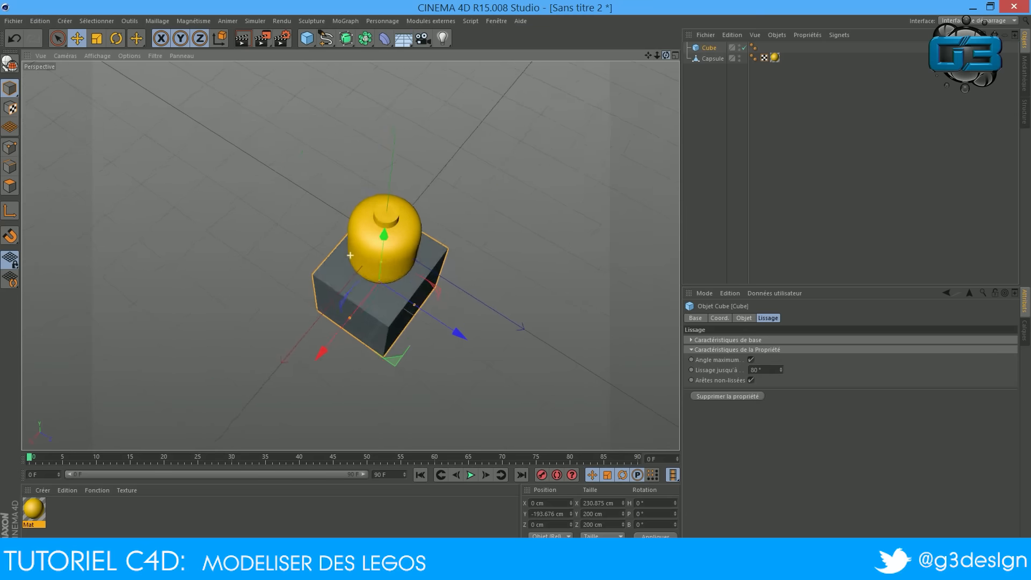
drag(666, 56, 649, 75)
scroll(429, 278, up, 2)
drag(415, 260, 394, 250)
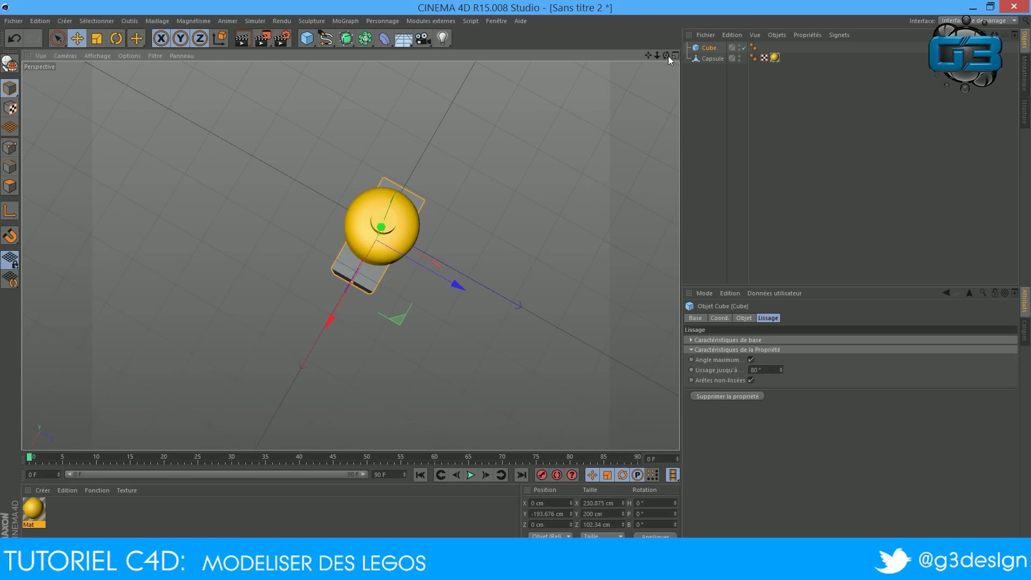
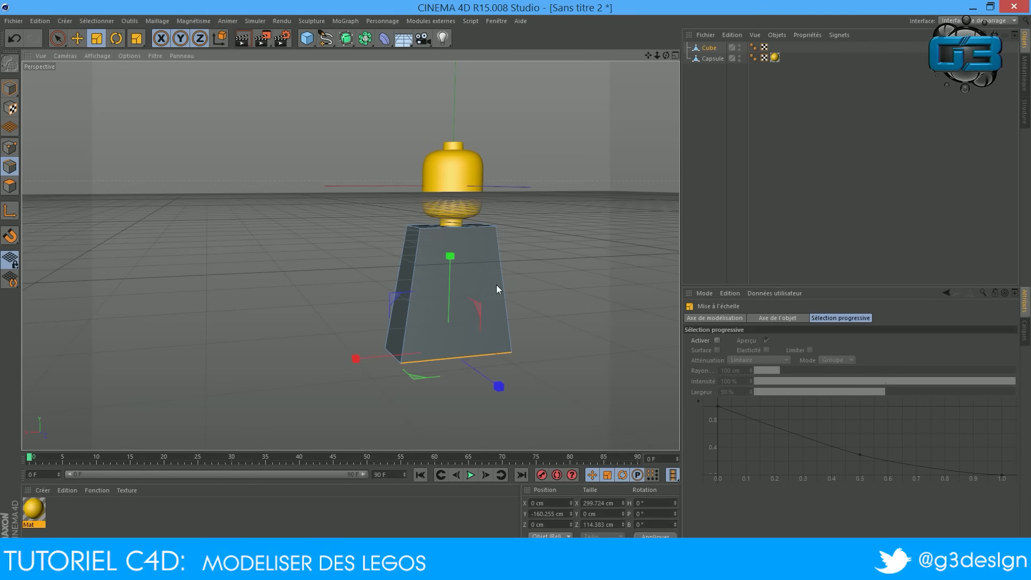
Step: Shorten the torso by raising its bottom edges to about -108.8 cm on Y
mouse_move(647, 55)
mouse_down()
mouse_move(613, 55)
mouse_move(630, 58)
mouse_up()
click(77, 38)
drag(331, 226, 337, 206)
mouse_move(666, 55)
mouse_down()
mouse_move(612, 53)
mouse_move(664, 57)
mouse_up()
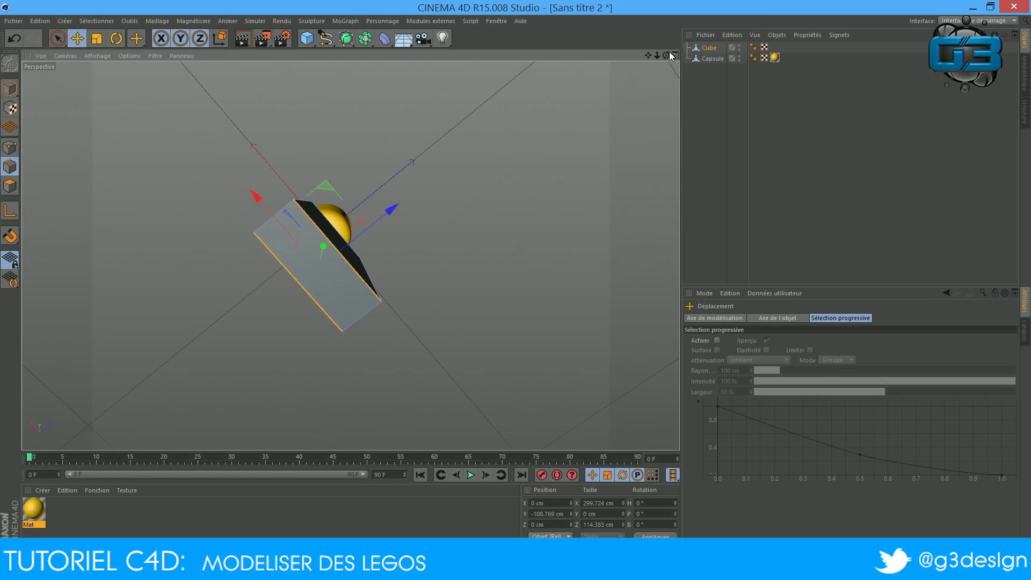
drag(666, 55, 631, 68)
alt+drag(333, 327, 371, 355)
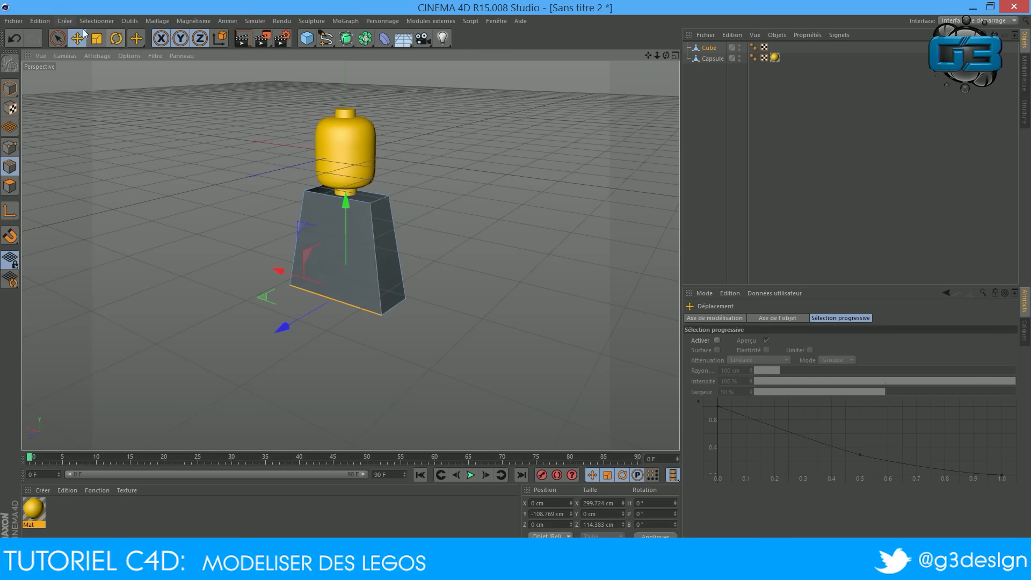
Step: Examine the finished reference character at frame 140 in lego_scene.c4d, and return to the Sans titre 2 scene
click(488, 22)
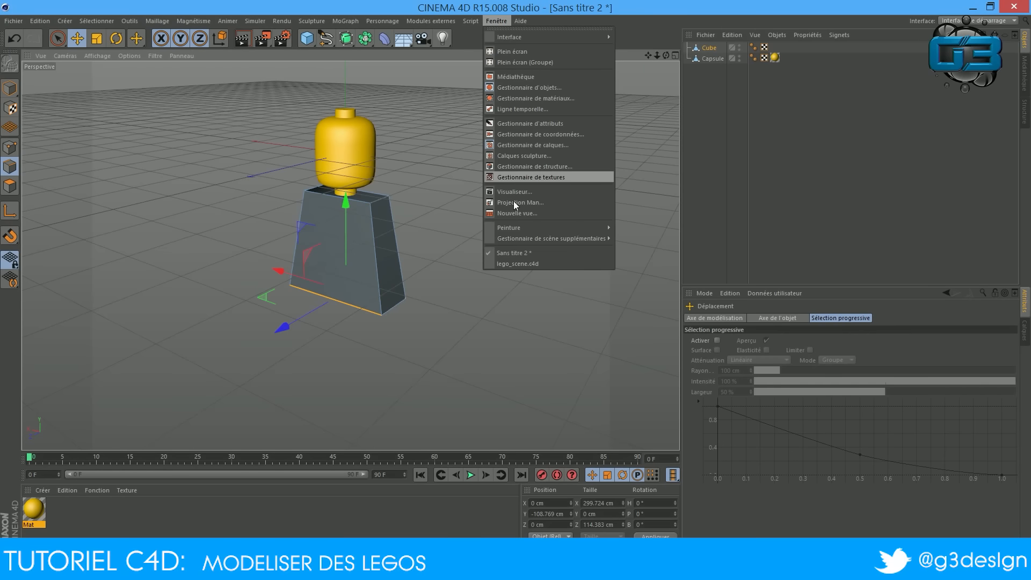
click(515, 259)
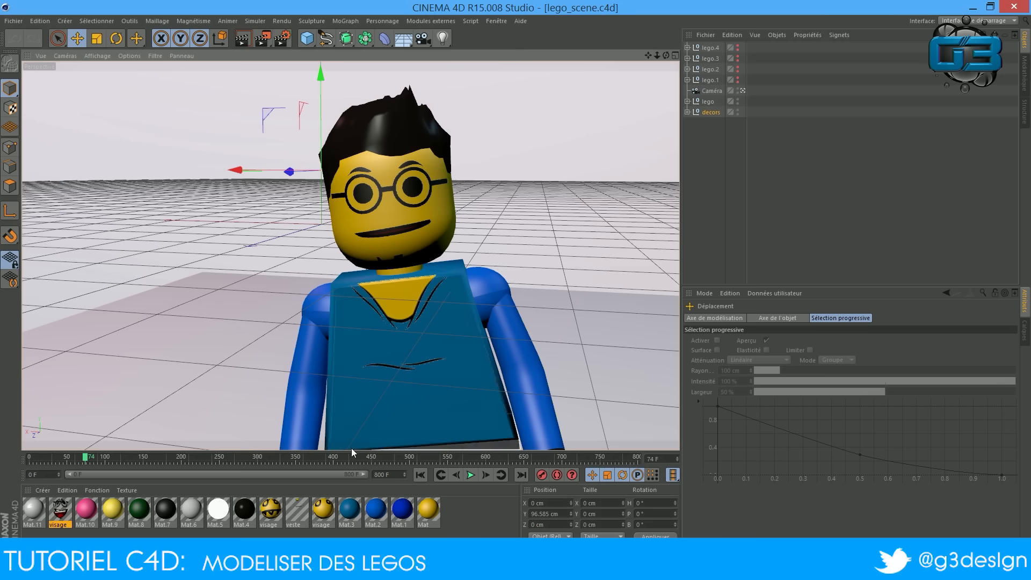
click(135, 459)
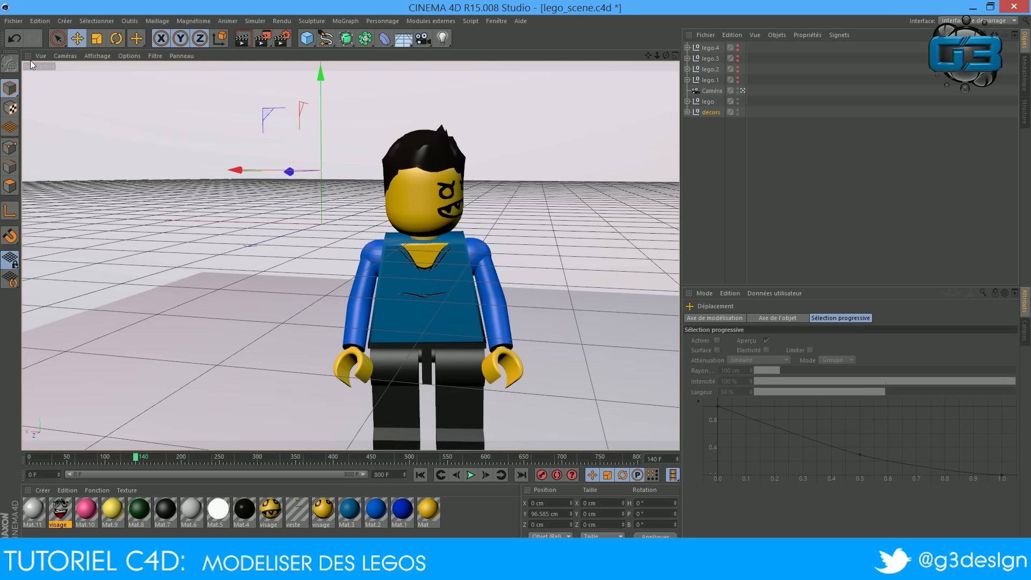
click(493, 22)
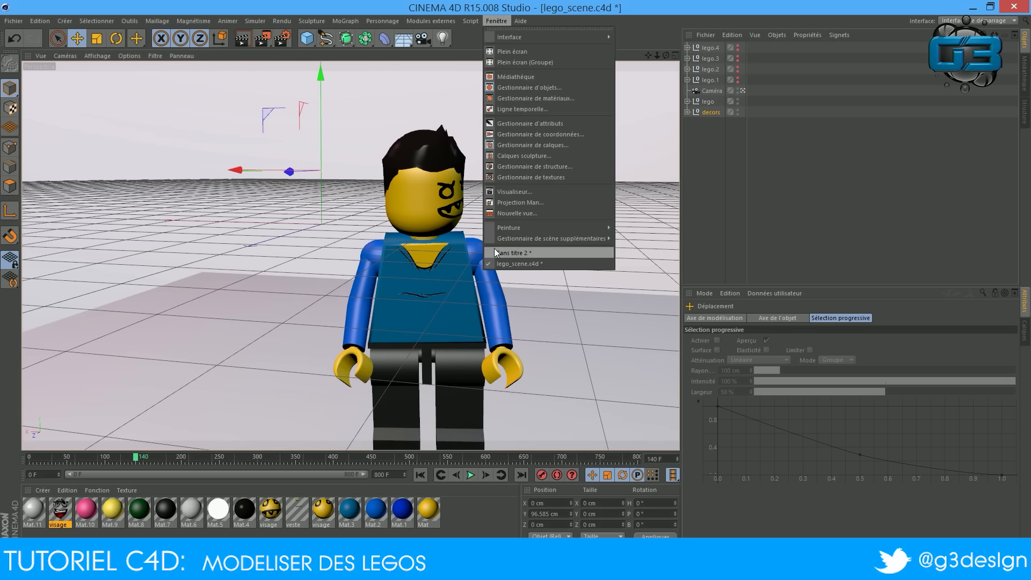
click(493, 252)
Step: Bevel the torso's large front and back faces with an offset and extrusion of about 2.86 cm
drag(665, 56, 766, 42)
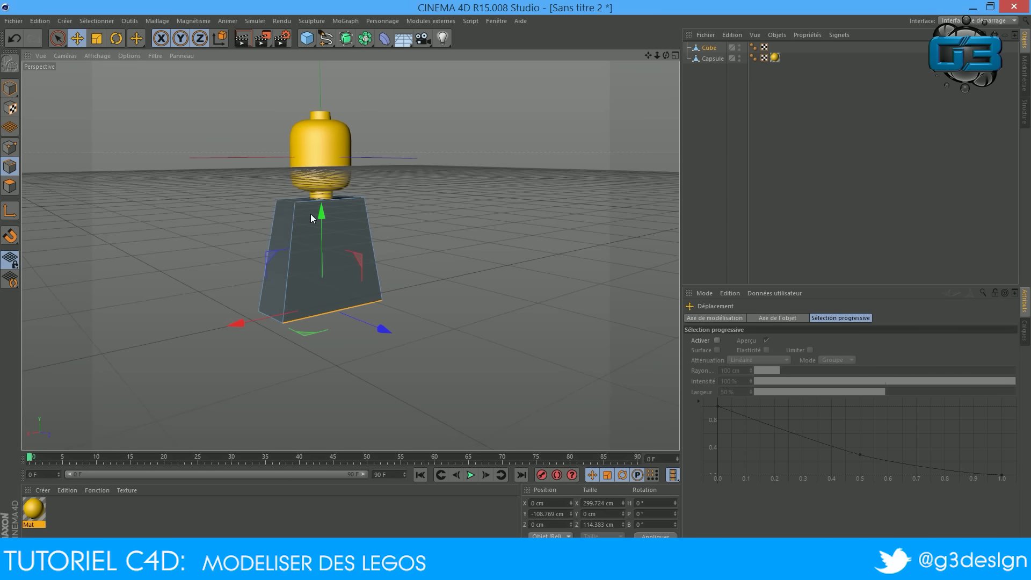
scroll(322, 240, up, 5)
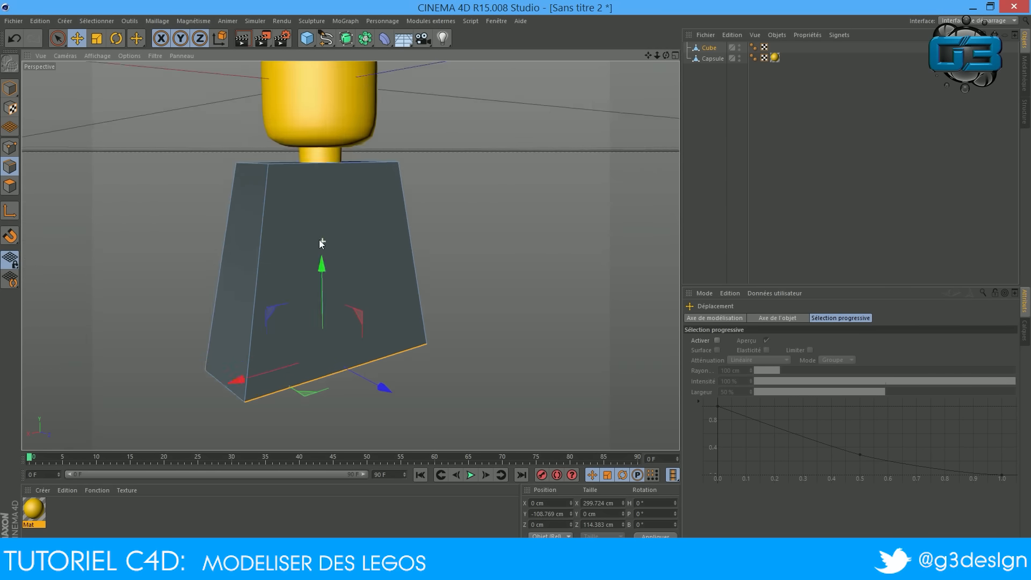
scroll(318, 239, up, 2)
click(157, 21)
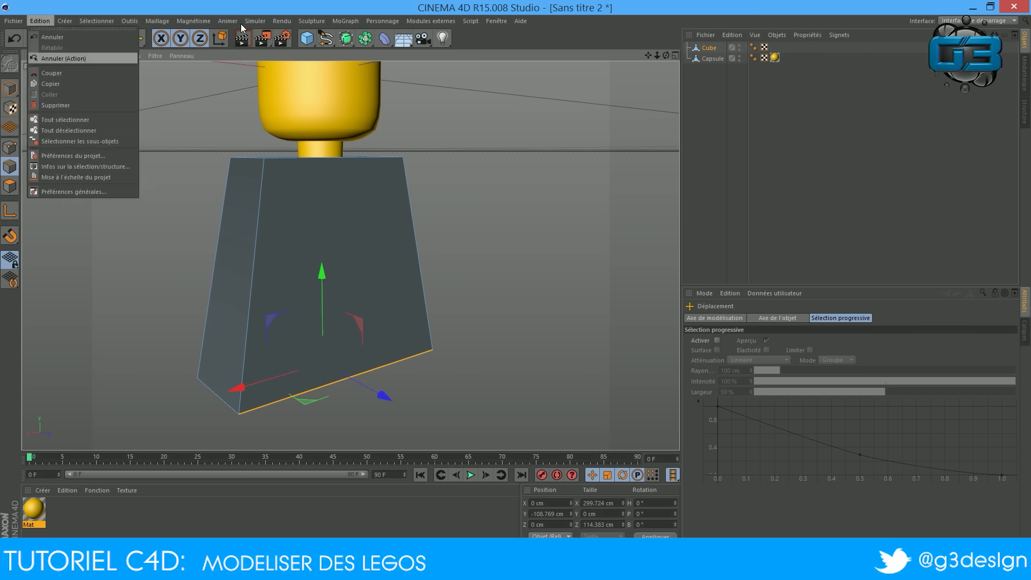
click(129, 21)
mouse_move(157, 24)
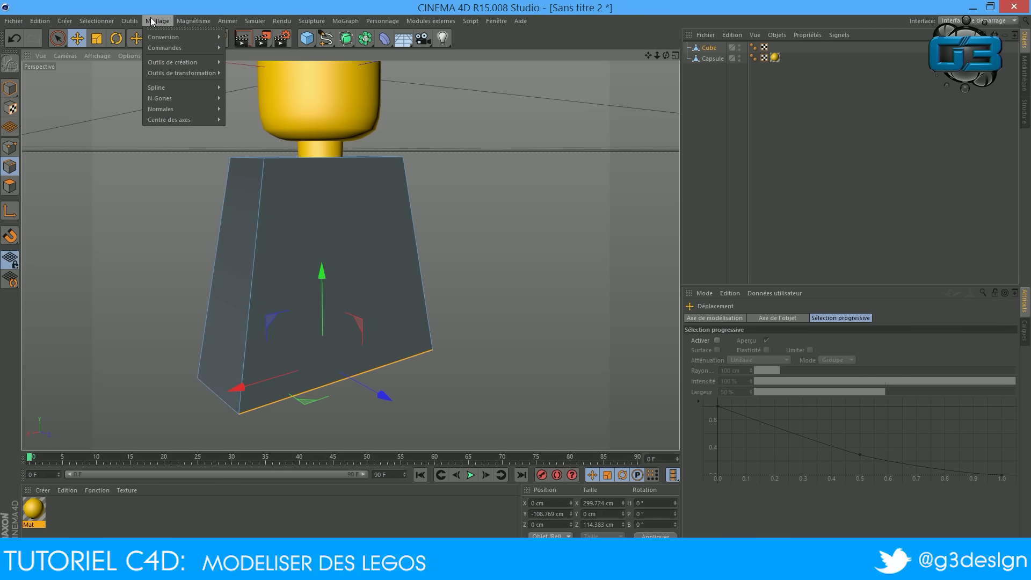
mouse_move(175, 61)
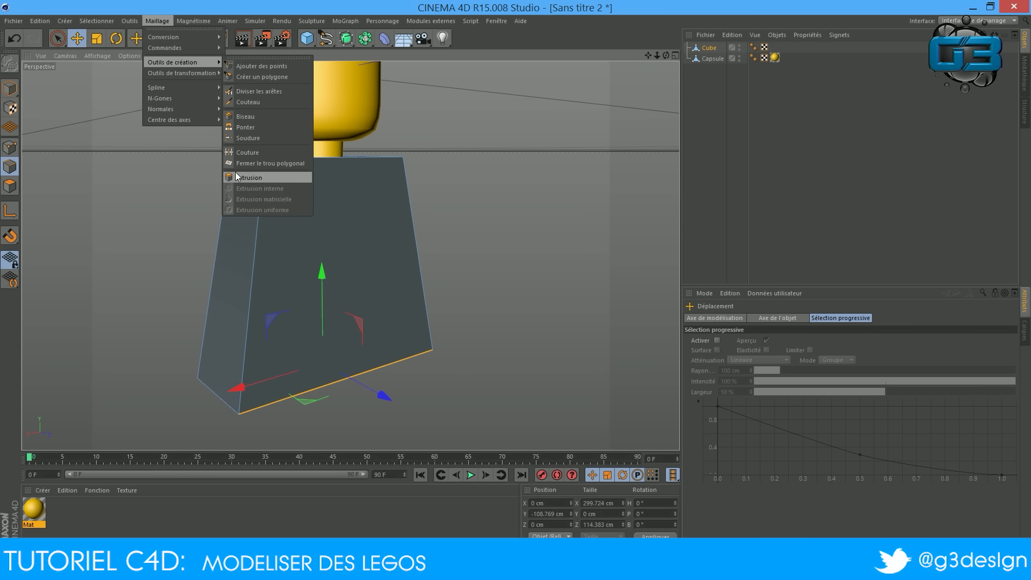
click(248, 117)
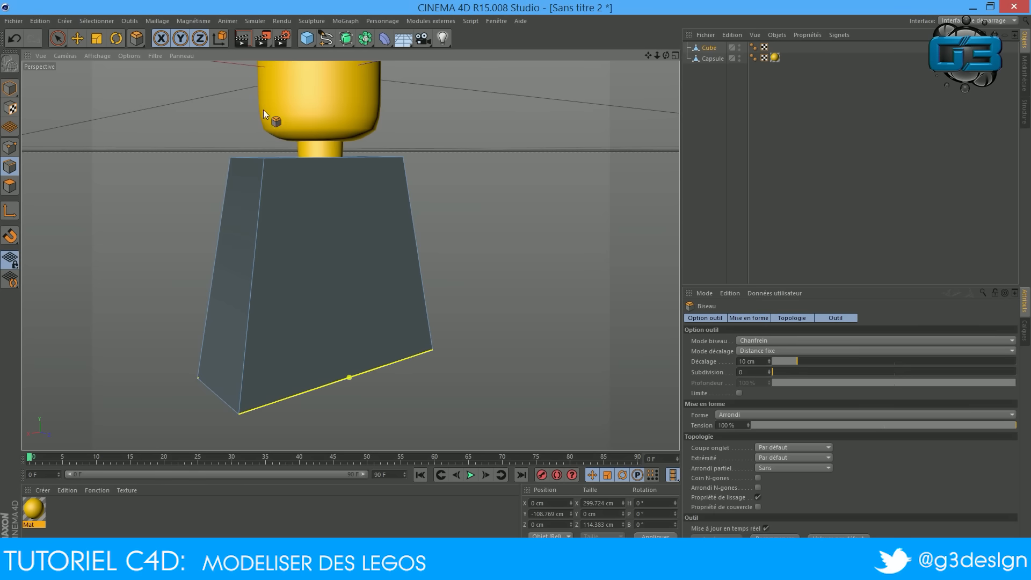
click(11, 186)
click(341, 251)
mouse_move(327, 265)
mouse_down()
mouse_move(368, 275)
mouse_move(327, 272)
mouse_up()
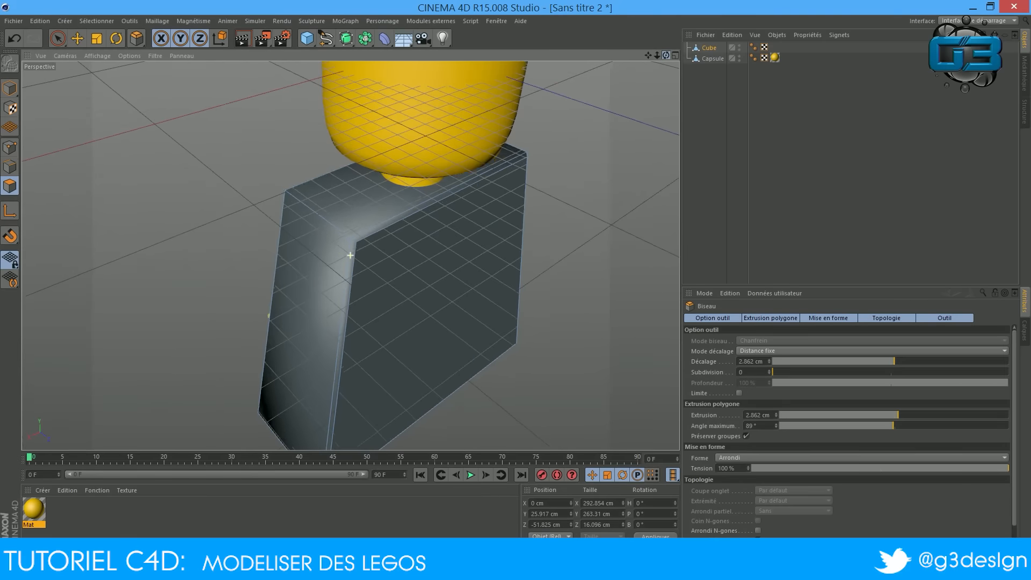
Step: Inspect the torso's bevelled borders from several angles and return to model mode
scroll(351, 255, up, 5)
drag(666, 55, 607, 83)
scroll(505, 139, down, 3)
mouse_move(666, 55)
mouse_down()
mouse_move(671, 89)
mouse_move(690, 99)
mouse_move(717, 65)
mouse_move(658, 46)
mouse_up()
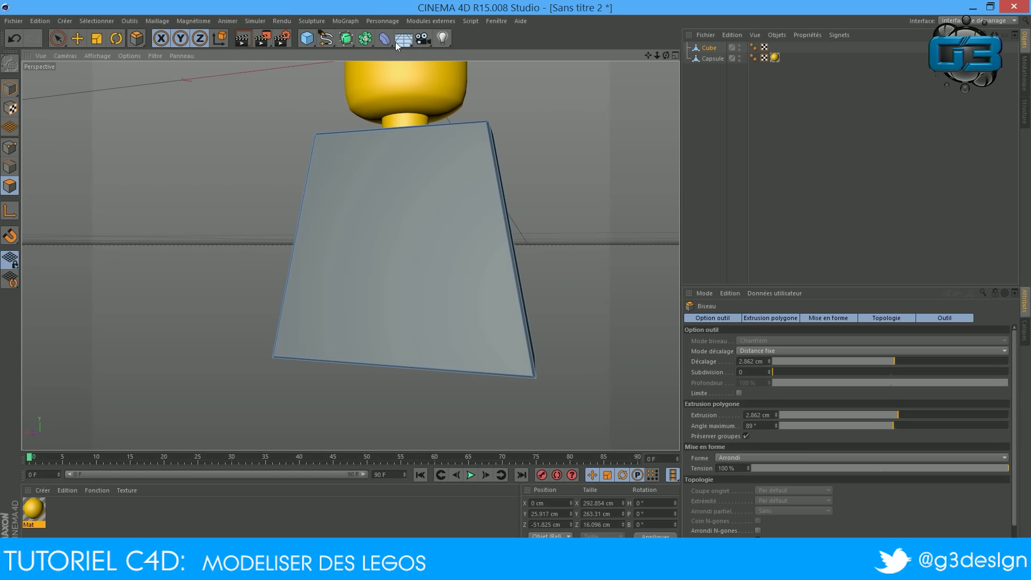
click(9, 88)
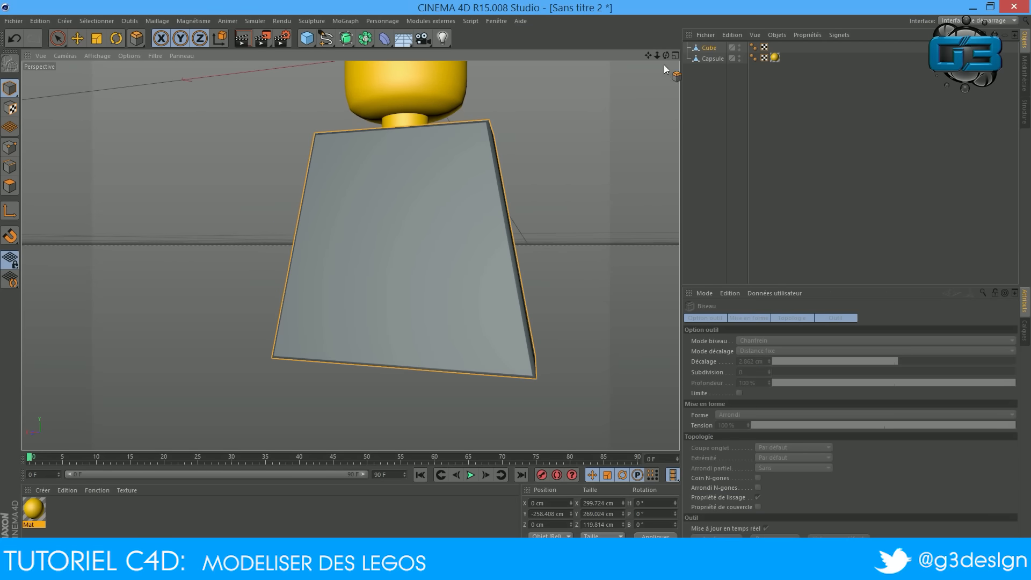
drag(648, 56, 655, 29)
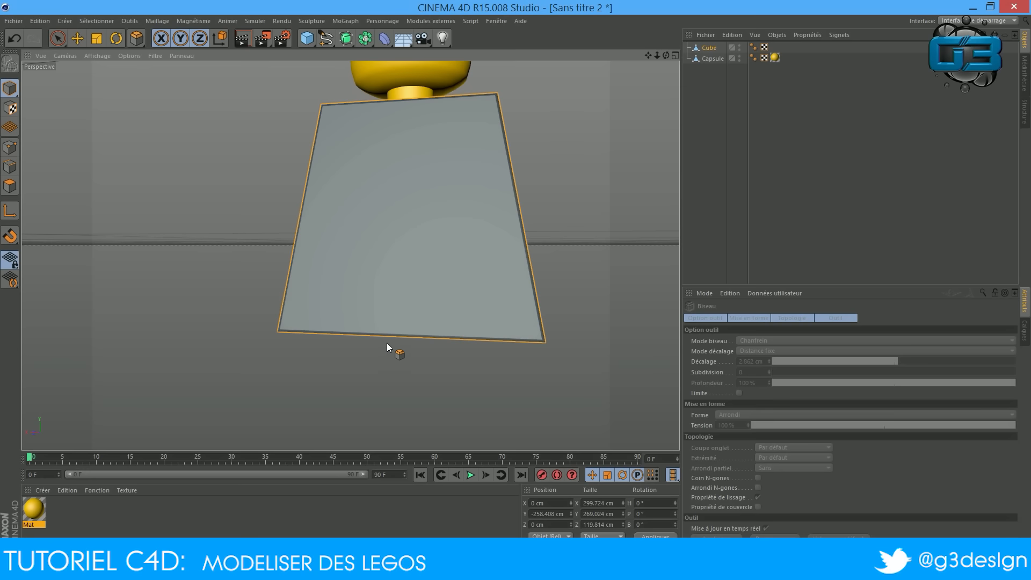
Step: Add a second cube below the torso at about -477.3 cm on Y and widen it to about 279.6 cm on X
scroll(154, 197, down, 1)
drag(666, 56, 651, 103)
click(307, 38)
click(77, 38)
drag(374, 67, 373, 422)
mouse_move(647, 56)
mouse_down()
mouse_move(643, 11)
mouse_move(628, 56)
mouse_up()
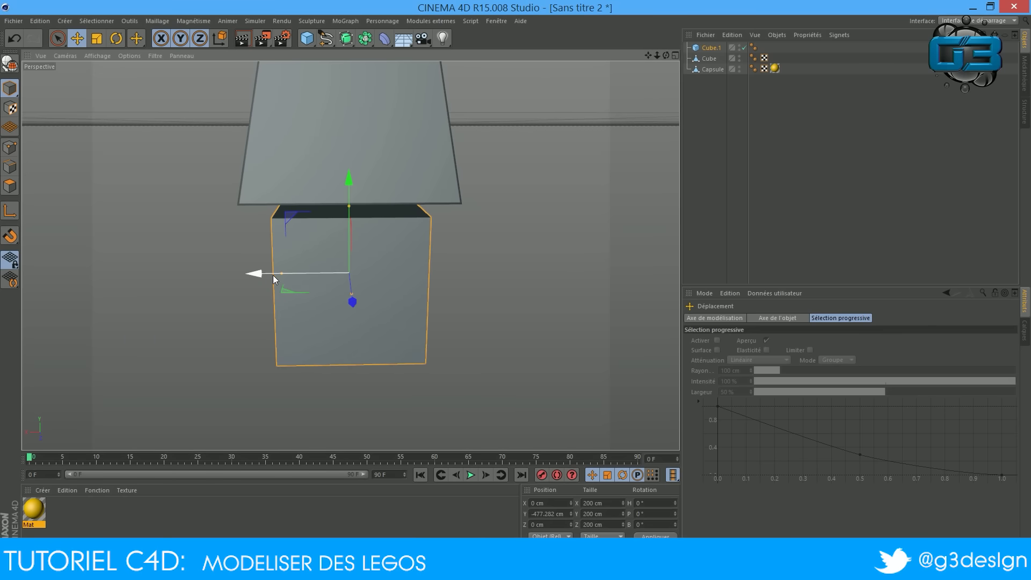
drag(281, 274, 255, 258)
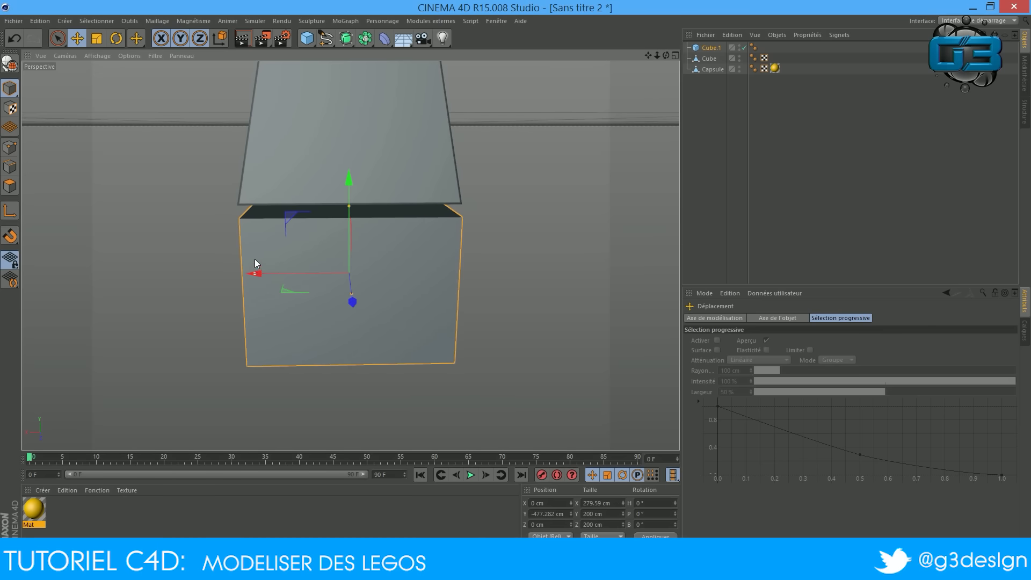
Step: Flatten the new cube to about 13 cm high and raise it to about -369.2 cm on Y, against the torso's base
drag(348, 205, 355, 268)
drag(349, 179, 349, 107)
middle_click(349, 107)
Step: Widen the flat hip slab to about 298.9 cm on X and lower it to about -375.8 cm on Y, just beneath the torso
scroll(513, 382, up, 10)
drag(648, 257, 605, 32)
scroll(592, 366, down, 8)
scroll(588, 368, down, 5)
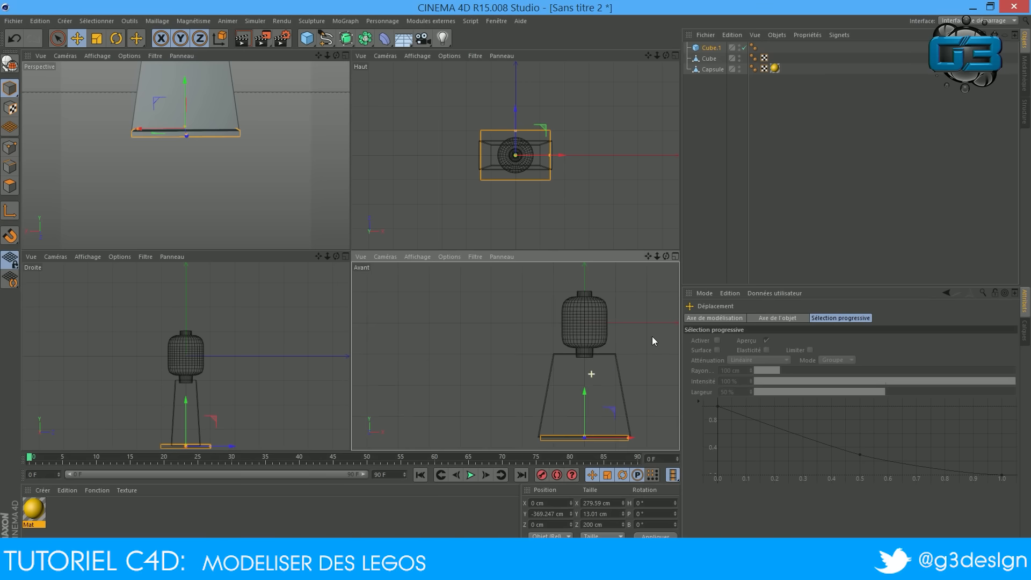
drag(648, 256, 557, 105)
scroll(501, 311, up, 5)
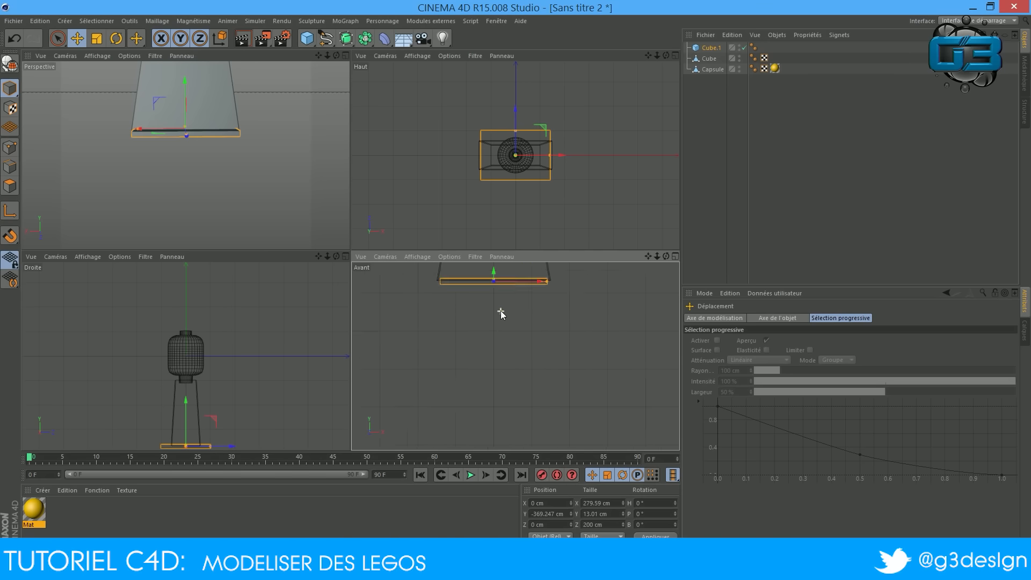
drag(647, 256, 573, 346)
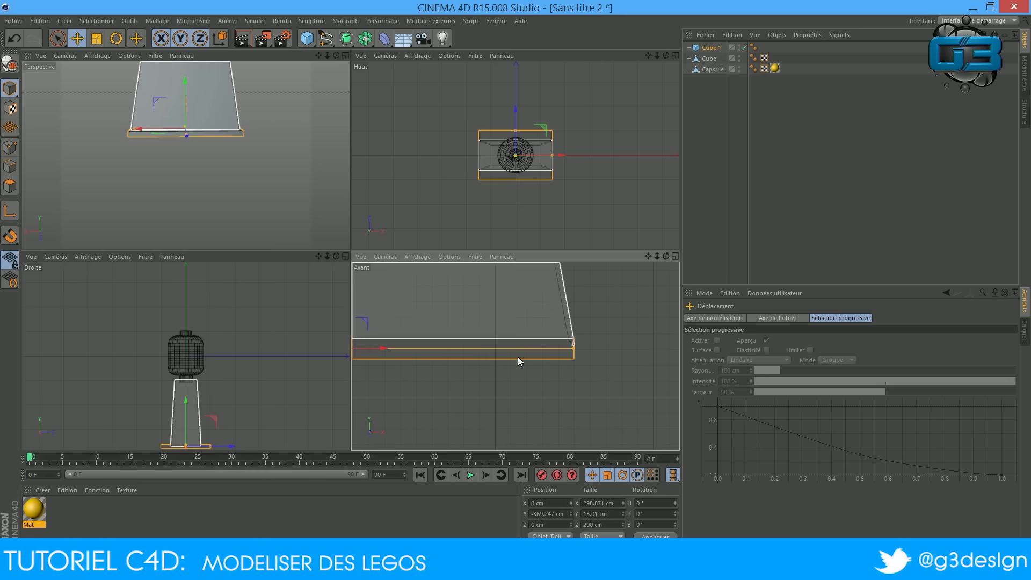
drag(186, 399, 187, 403)
drag(648, 256, 515, 356)
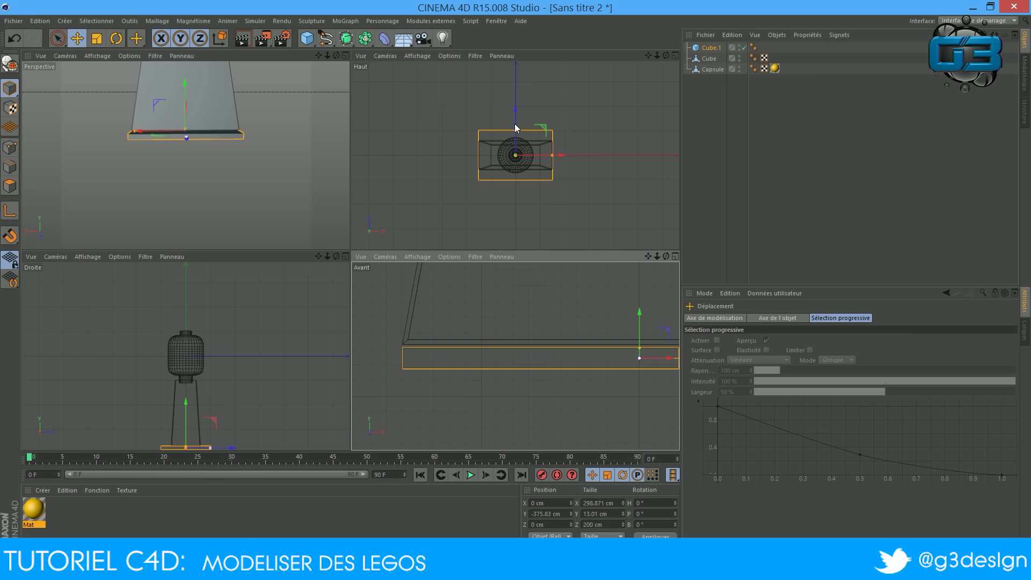
Step: Fit the hip slab to the torso's base by sizing it to about 117.7 cm on Z and 294.9 cm on X
scroll(505, 152, up, 4)
scroll(505, 152, up, 3)
drag(535, 86, 535, 114)
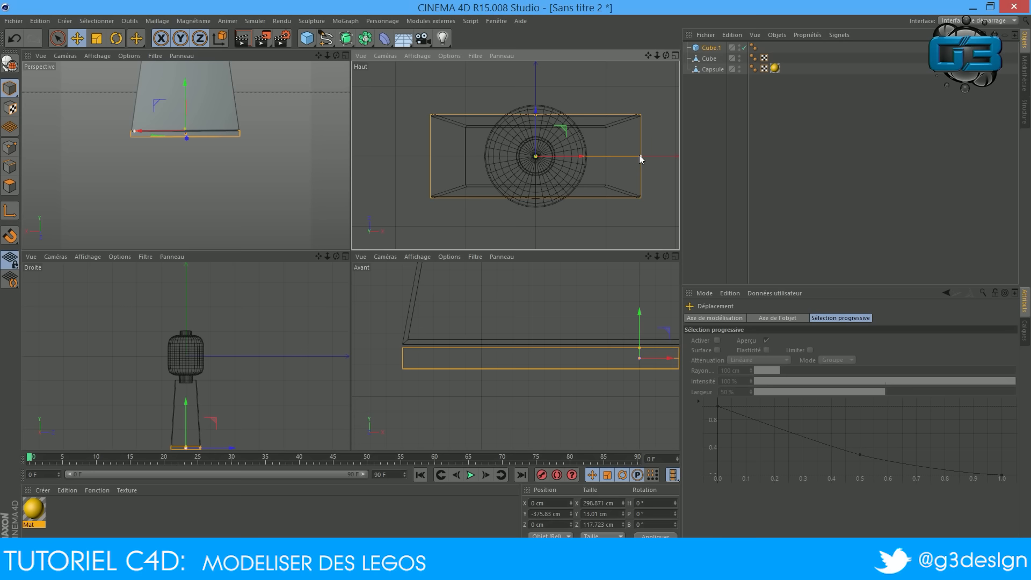
drag(640, 155, 638, 155)
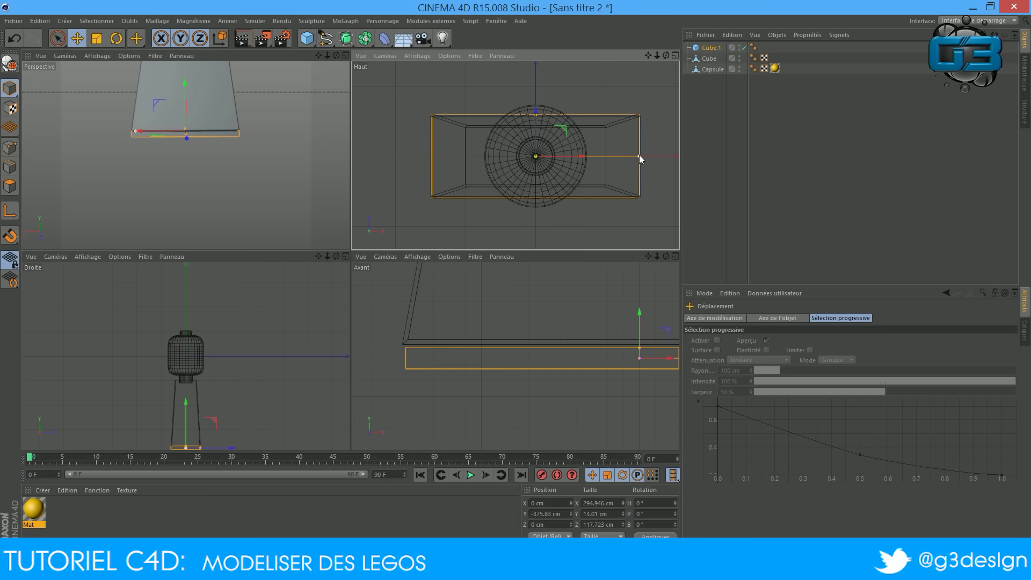
Step: Duplicate the hip slab and reshape the copy into a narrow upright divider, about 19.5 cm on X and 153 cm on Y
click(346, 53)
mouse_move(666, 56)
mouse_down()
mouse_move(658, 89)
mouse_move(630, 78)
mouse_move(377, 184)
mouse_up()
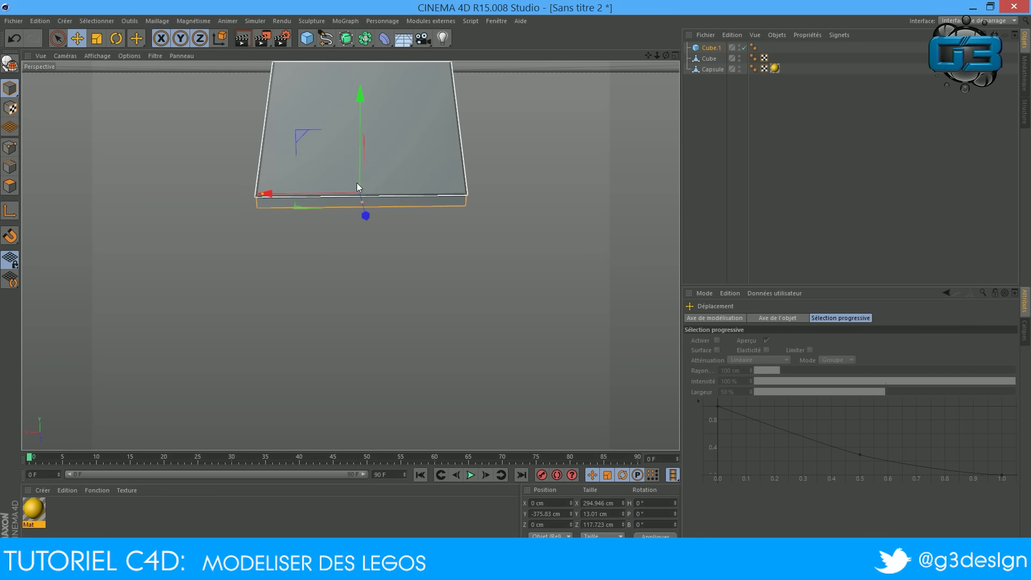
click(706, 49)
key(ctrl+c)
key(ctrl+v)
drag(262, 194, 351, 193)
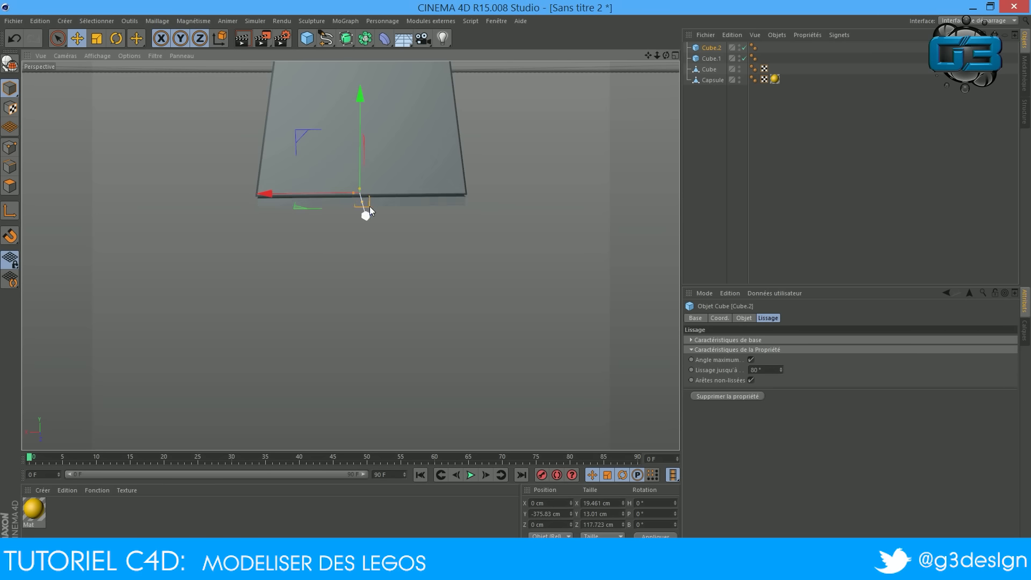
drag(360, 188, 367, 141)
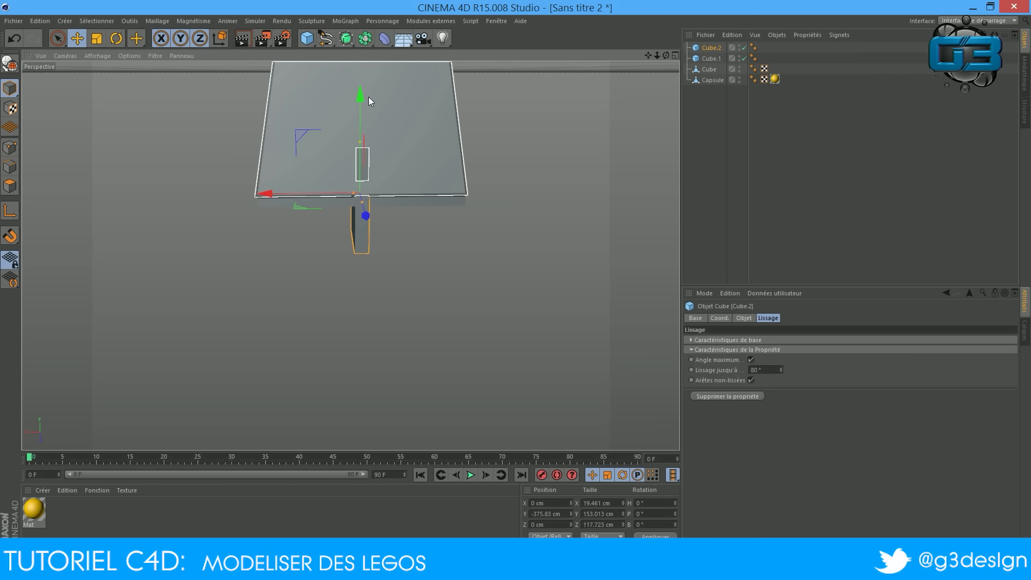
Step: Lower the divider to about -429.6 cm on Y beneath the hip slab and resize it to about 12.1 cm on X and 110.2 cm on Y
drag(358, 96, 354, 161)
click(674, 56)
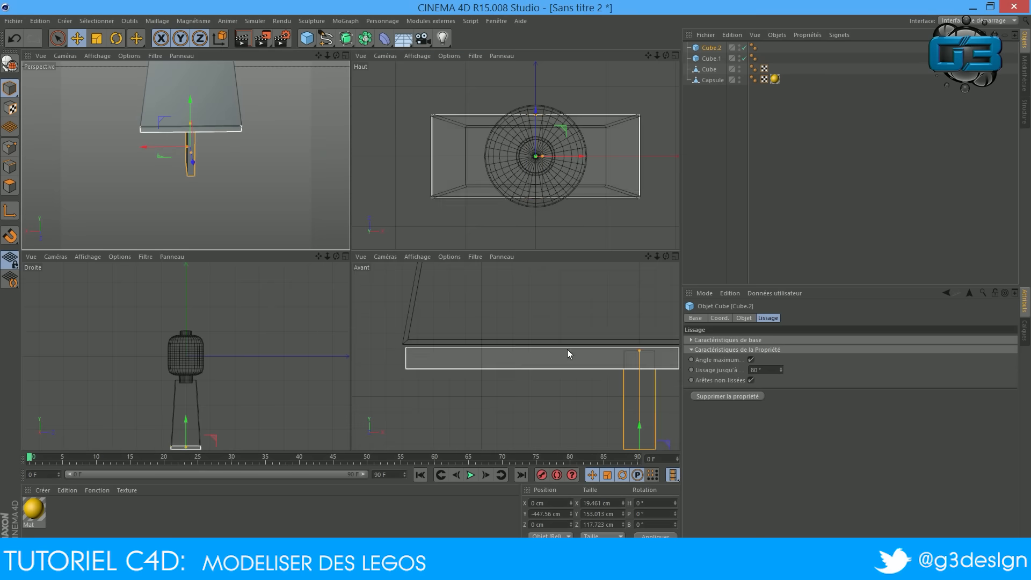
drag(658, 257, 484, 325)
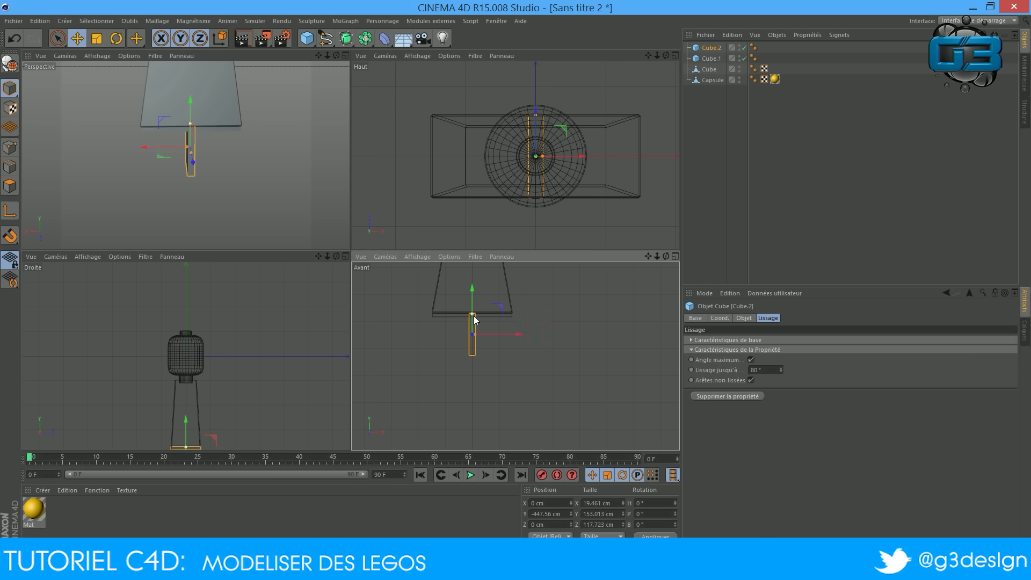
mouse_move(472, 313)
mouse_down()
mouse_move(472, 322)
mouse_move(472, 295)
mouse_up()
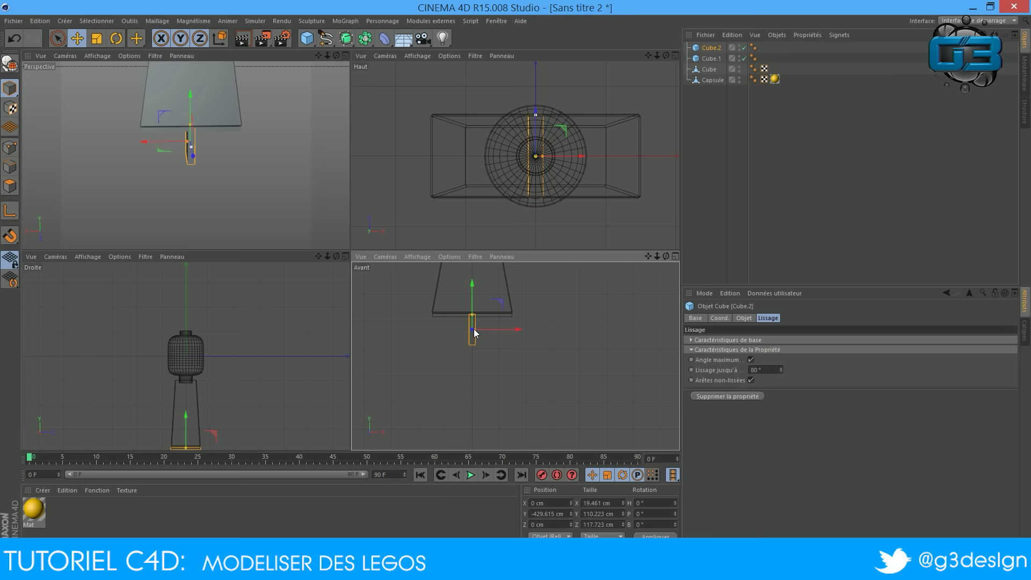
scroll(472, 349, up, 5)
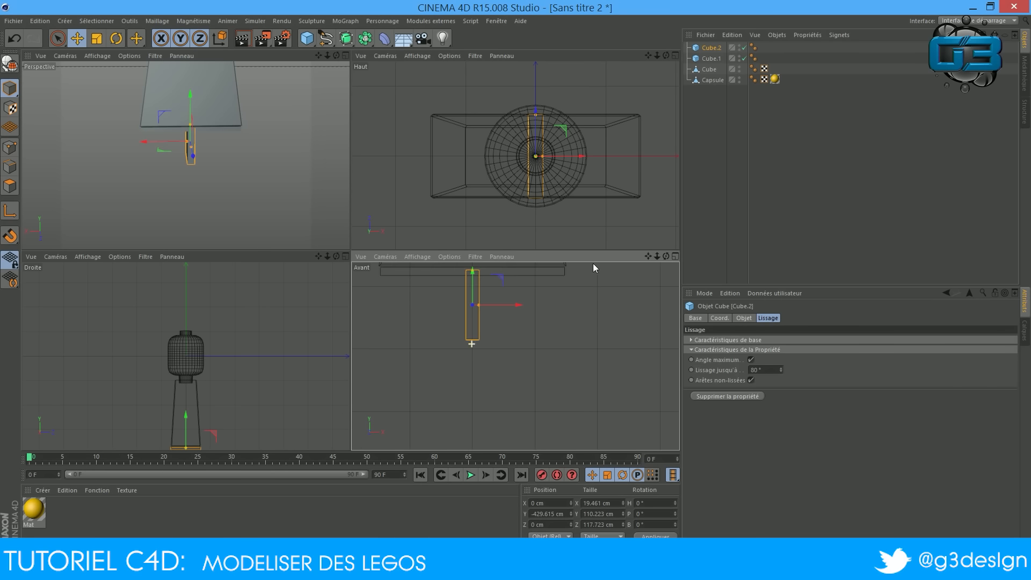
drag(648, 256, 532, 324)
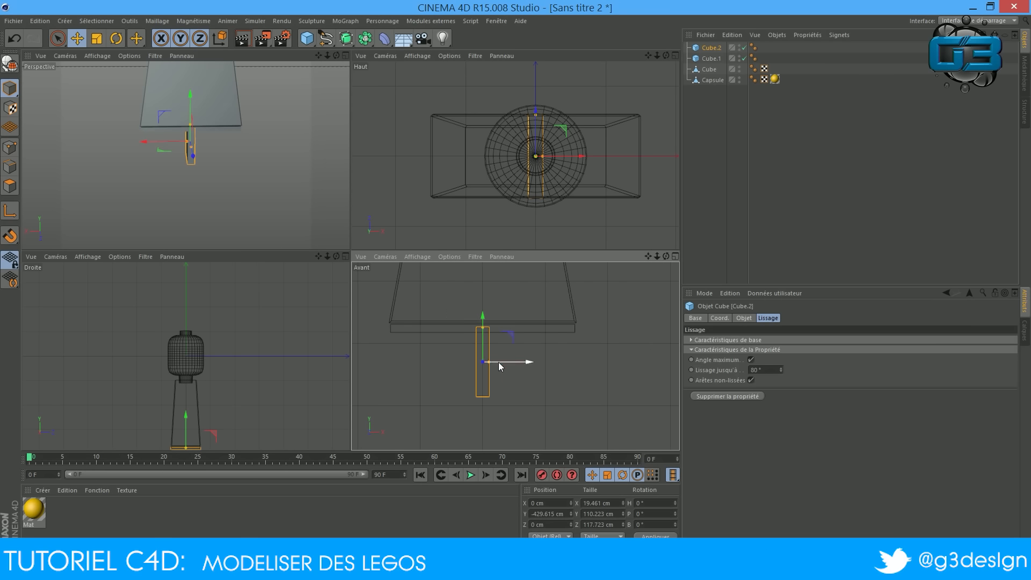
drag(488, 365, 487, 361)
click(345, 55)
click(838, 178)
Step: Try to merge the hip slab and divider primitives directly with Connect Objects + Delete, and undo it
drag(665, 55, 503, 150)
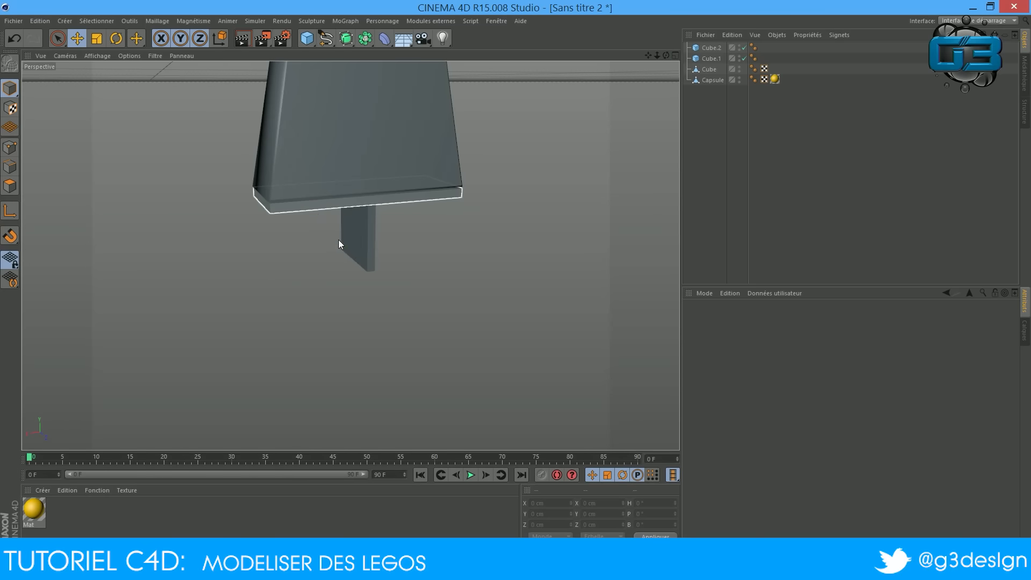
click(311, 205)
shift+click(355, 232)
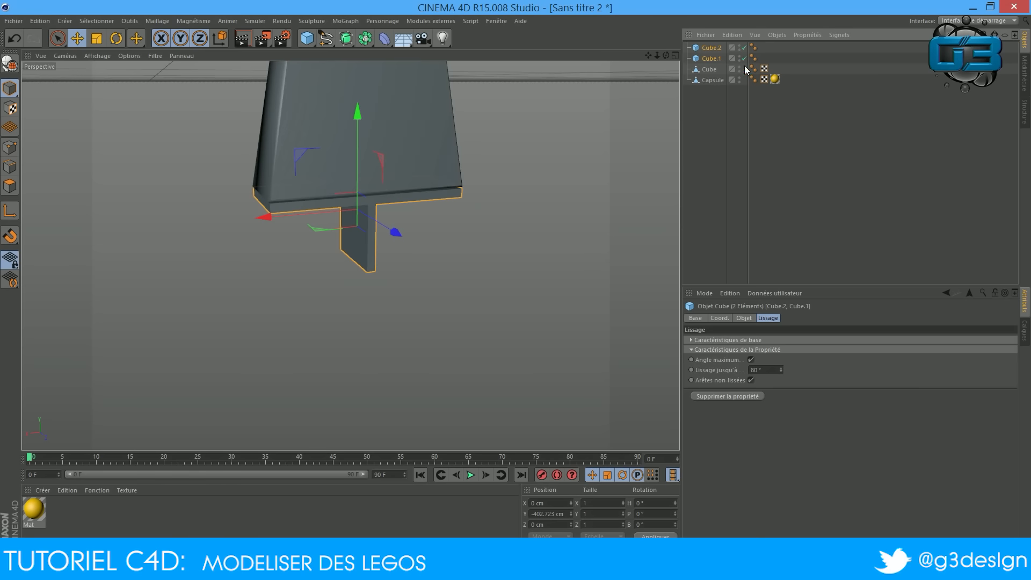
right_click(709, 48)
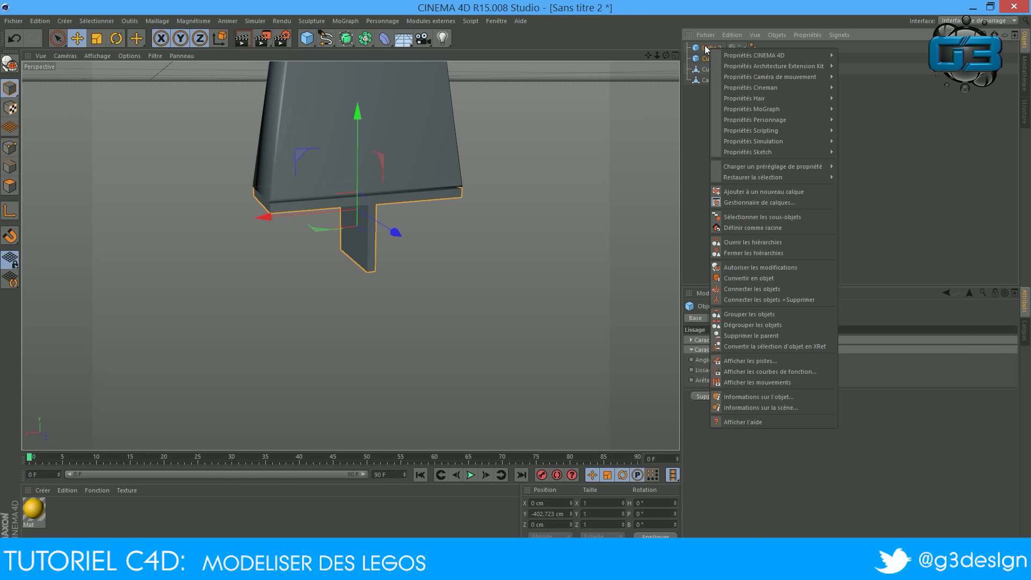
click(705, 58)
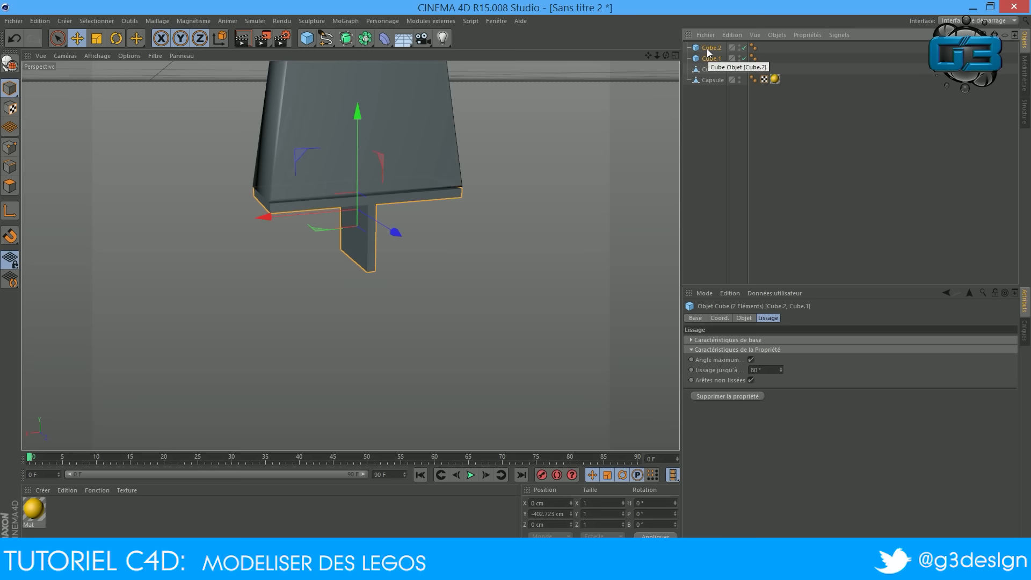
right_click(706, 49)
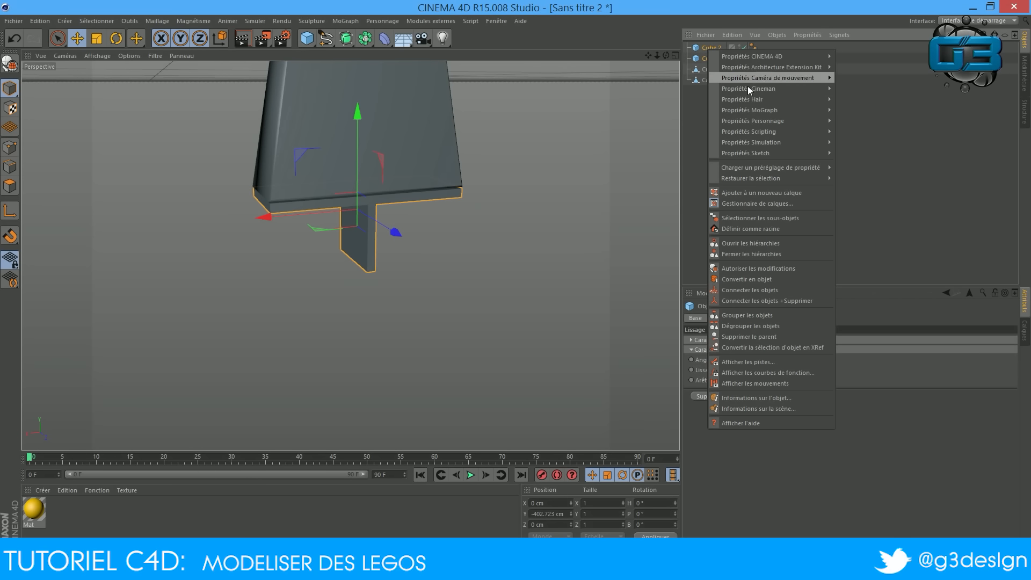
click(750, 301)
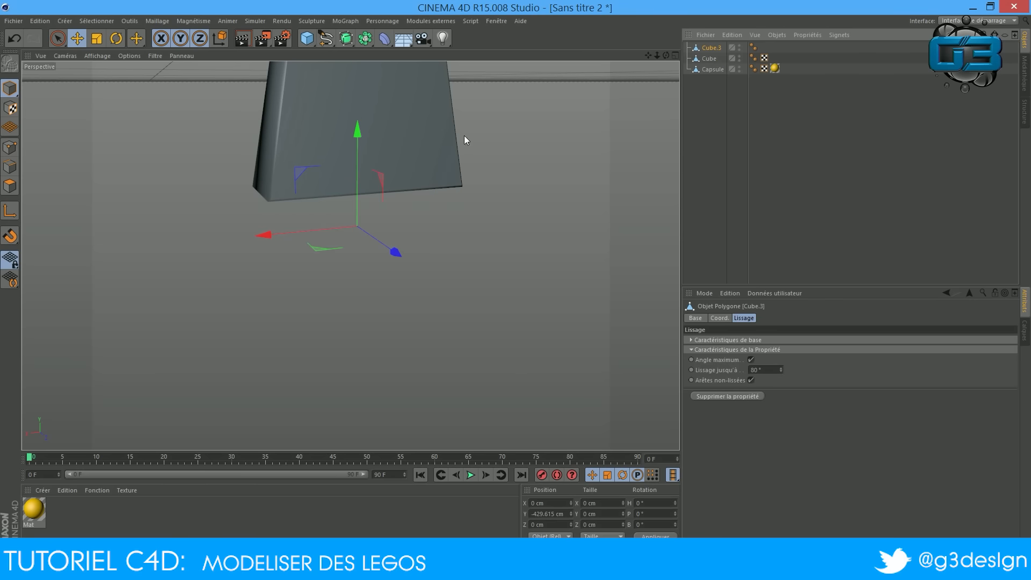
mouse_move(667, 55)
mouse_down()
mouse_move(623, 33)
mouse_move(667, 56)
mouse_up()
key(ctrl+z)
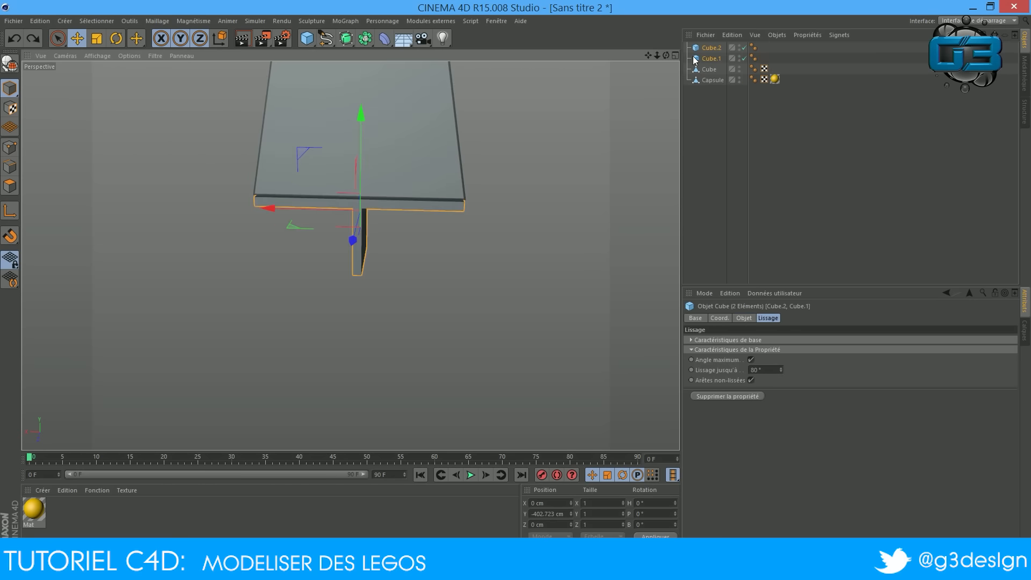
Step: Try connecting the hip slab and divider into a separate copy that keeps the originals, and delete that copy
right_click(708, 52)
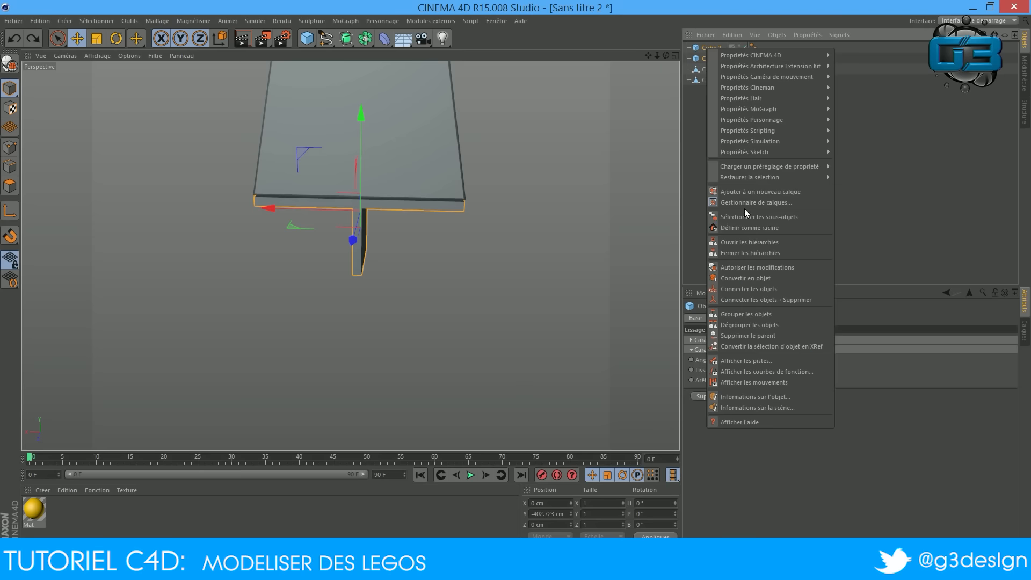
click(738, 289)
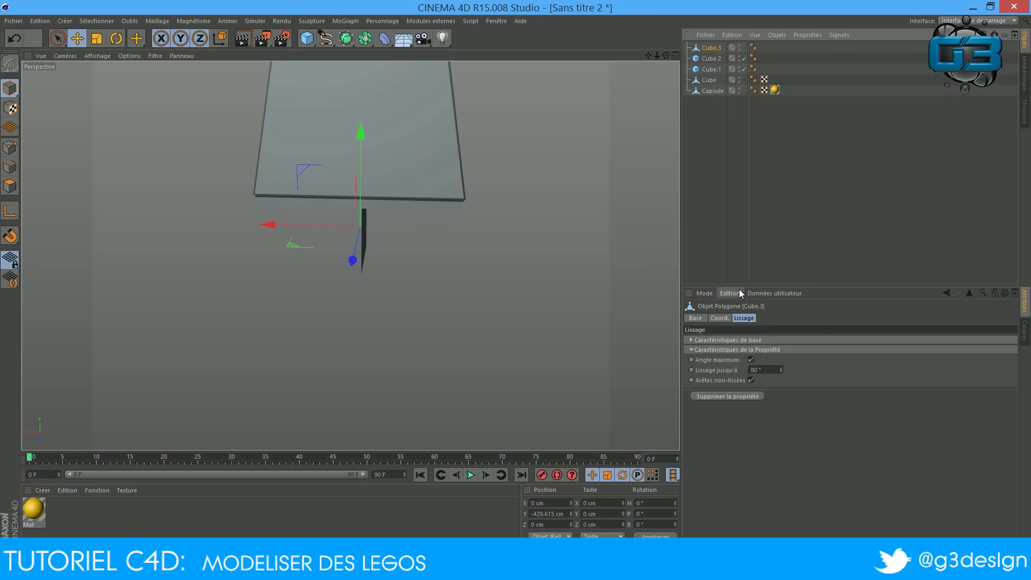
key(Delete)
key(ctrl+z)
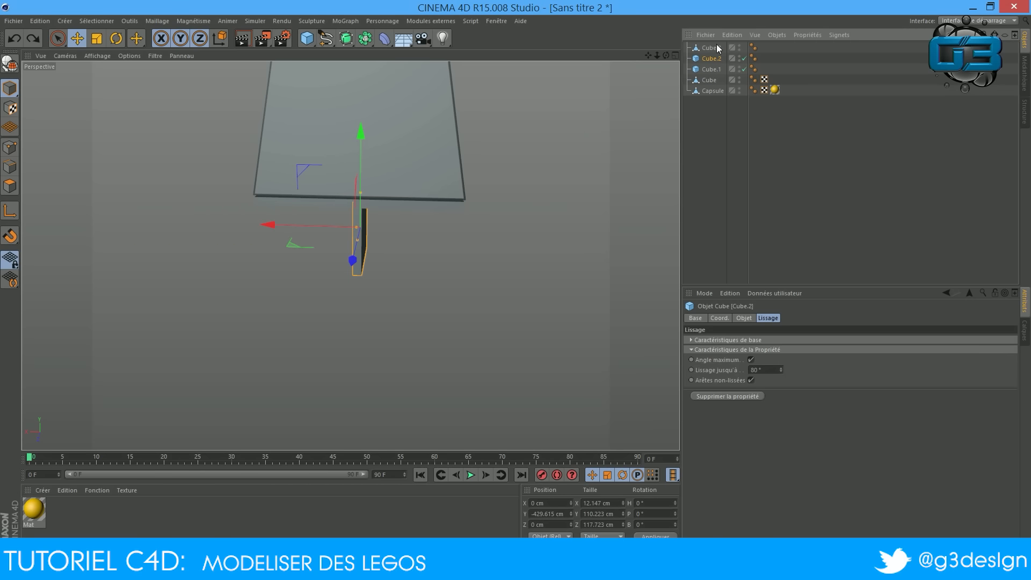
click(712, 48)
key(Delete)
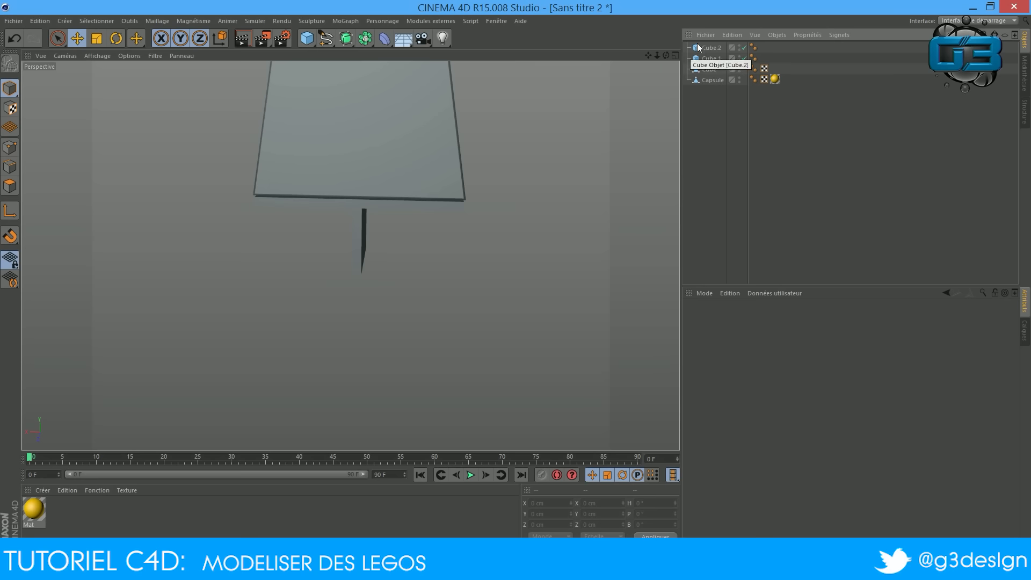
Step: Try converting the hip slab and divider with the current-state-to-object command, and undo the conversion
click(714, 50)
ctrl+click(710, 58)
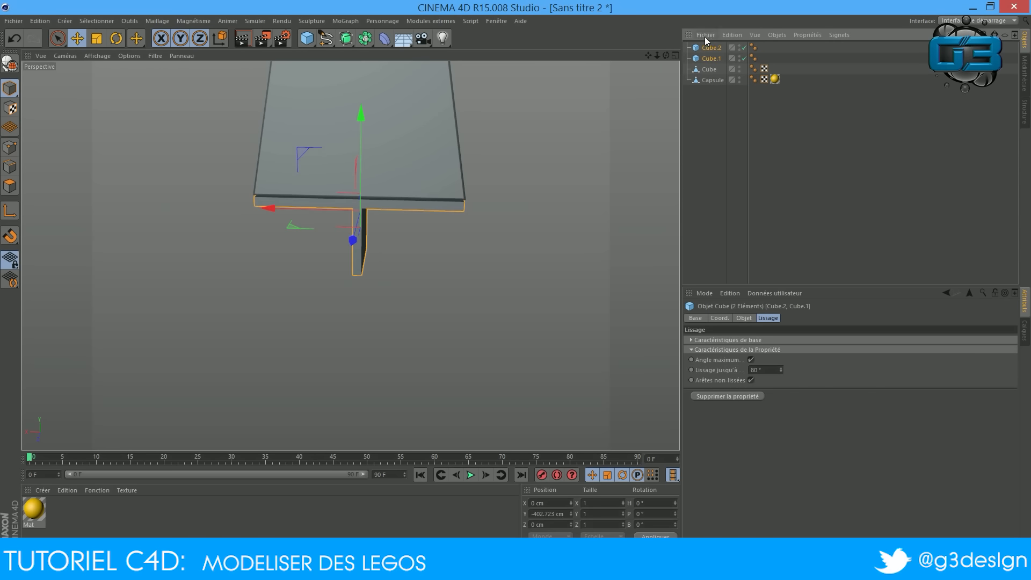
click(704, 36)
click(704, 36)
right_click(704, 48)
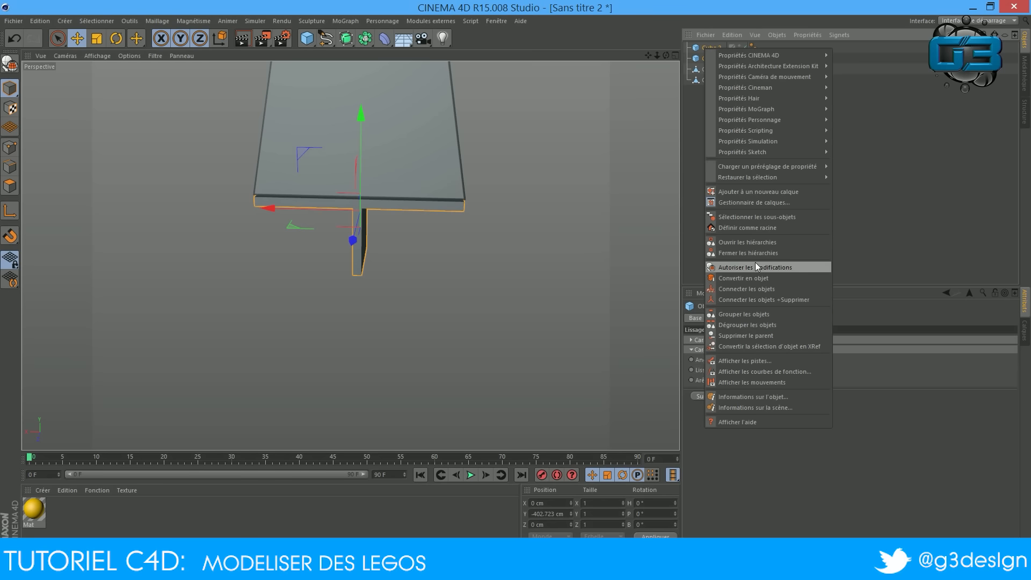
click(754, 277)
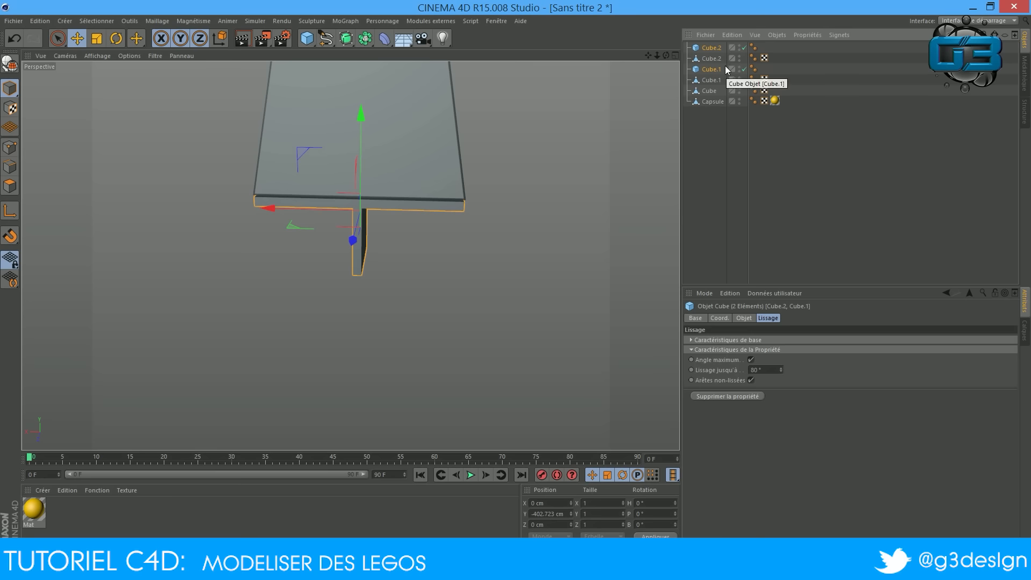
key(ctrl+z)
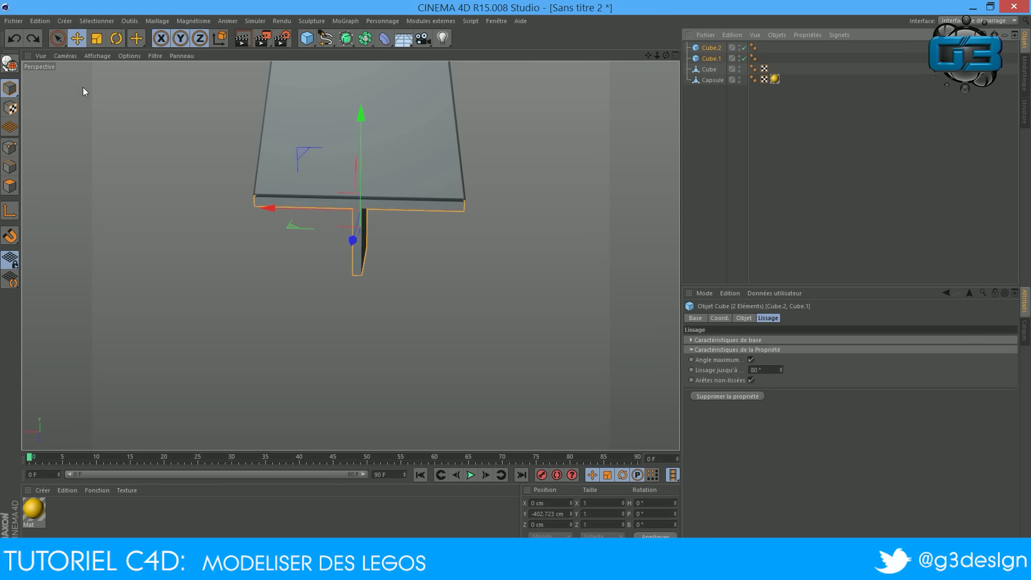
click(526, 129)
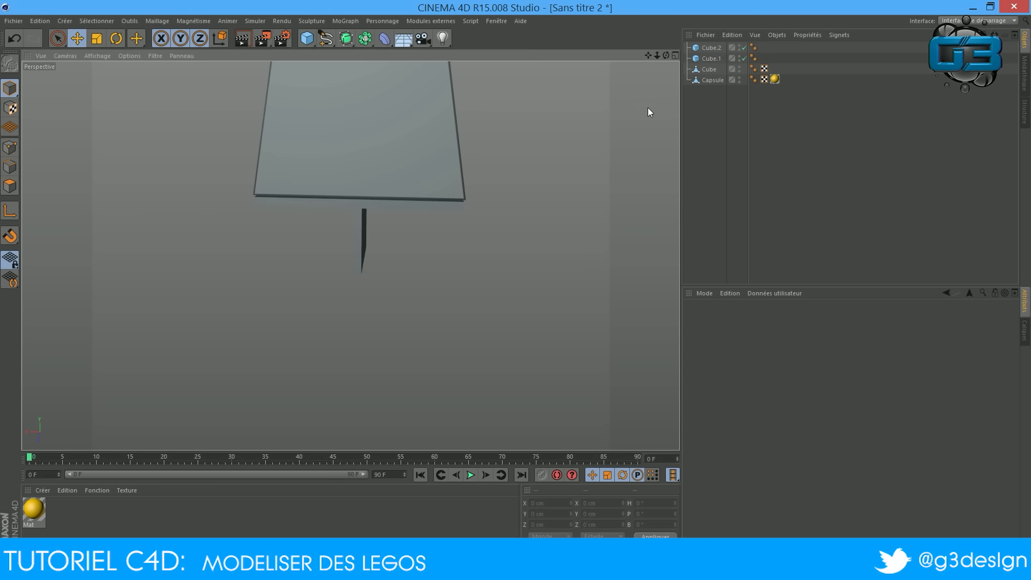
Step: Make both the hip slab and the divider editable polygon objects
click(711, 49)
ctrl+click(706, 58)
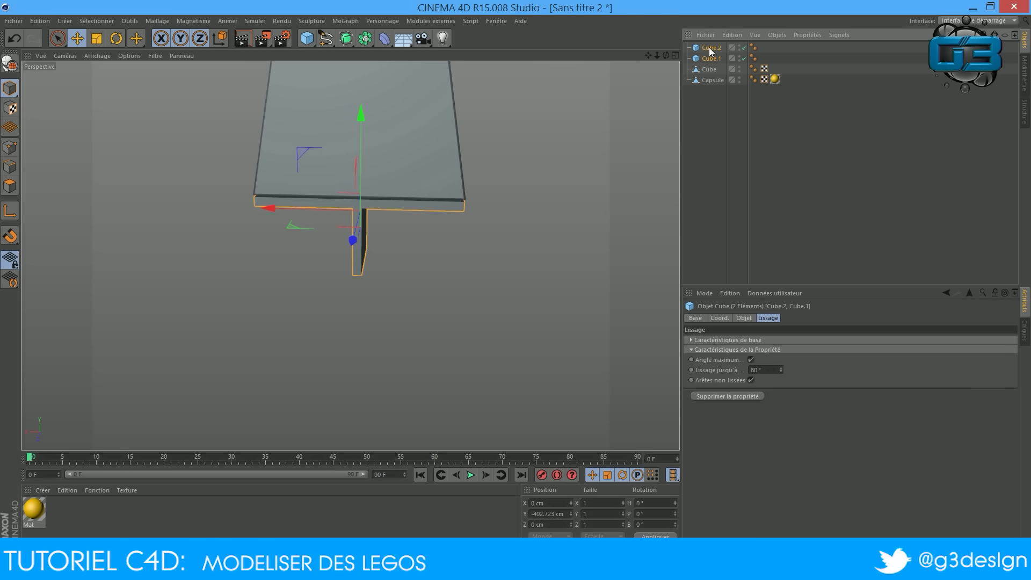
right_click(710, 50)
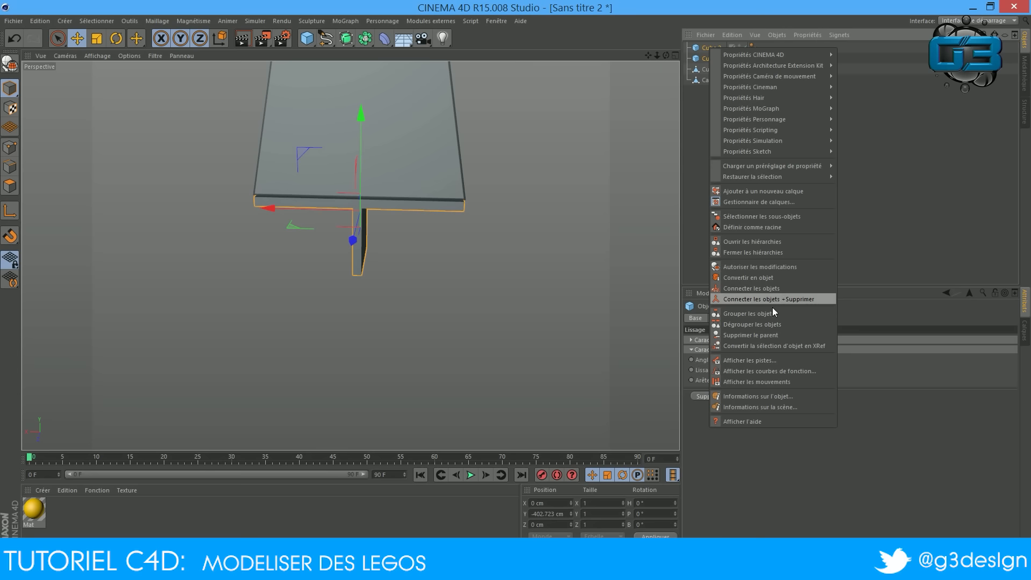
click(552, 32)
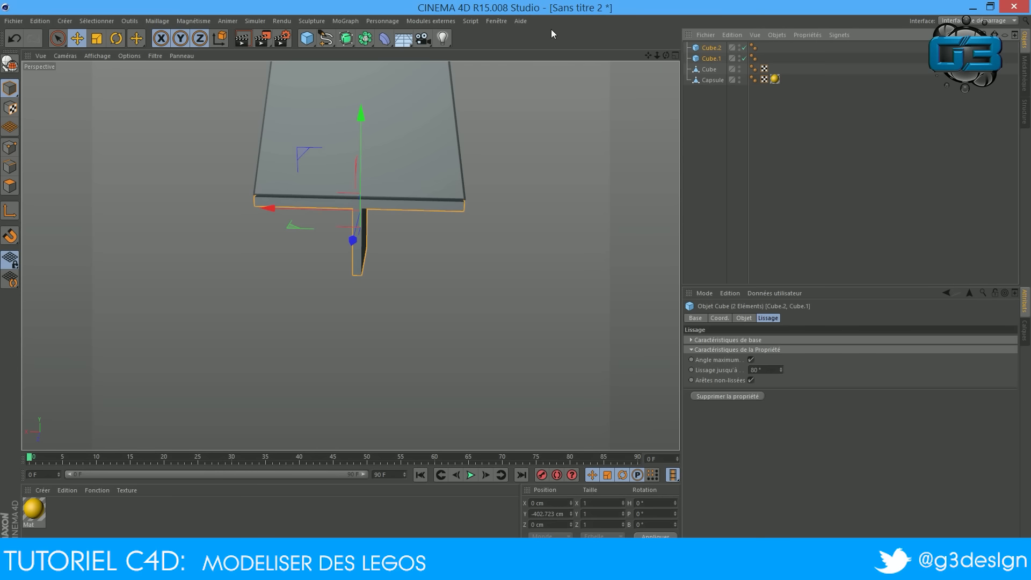
click(11, 63)
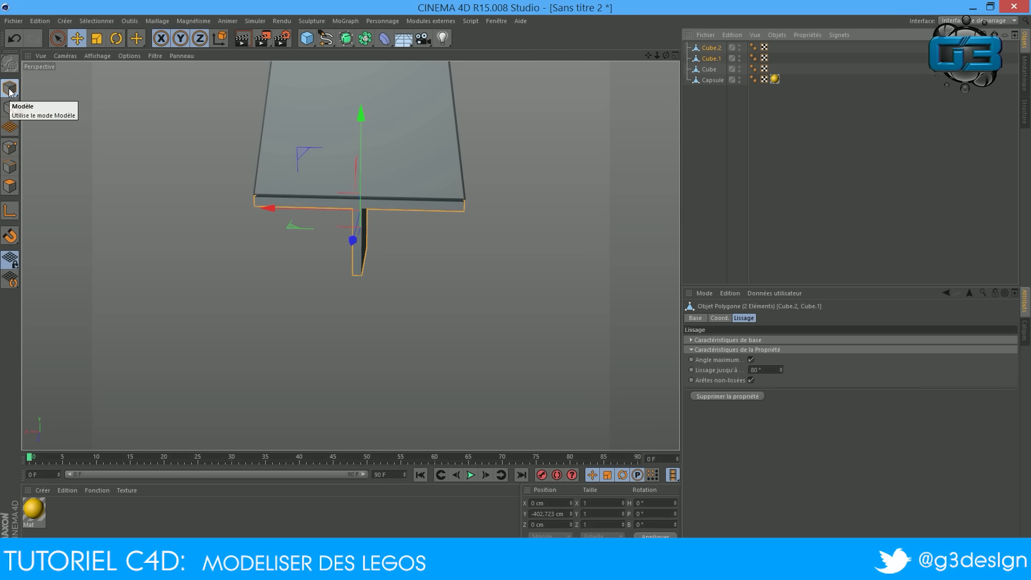
Step: Merge the editable hip slab and divider into one polygon object, deleting the originals
right_click(706, 52)
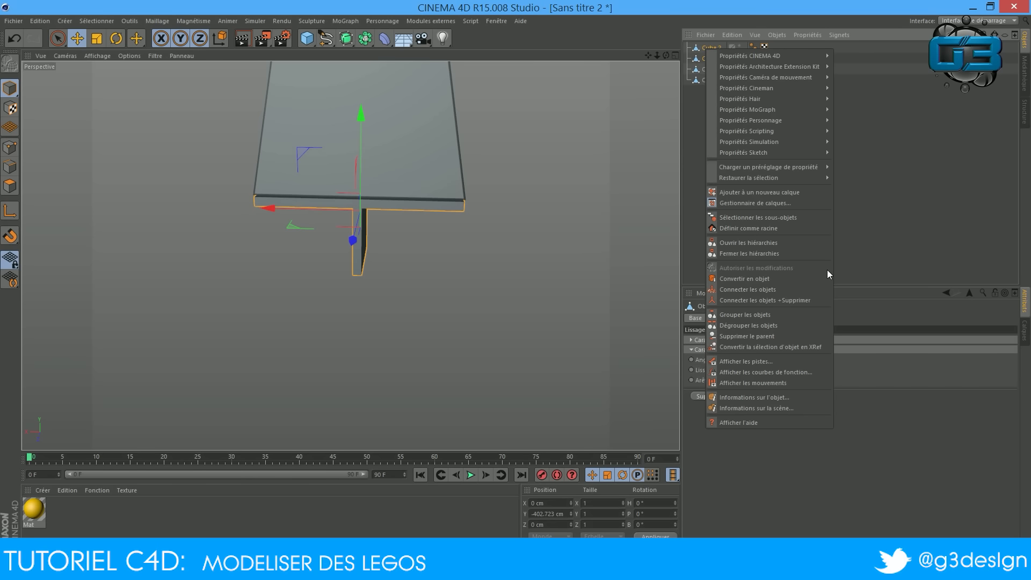
click(738, 300)
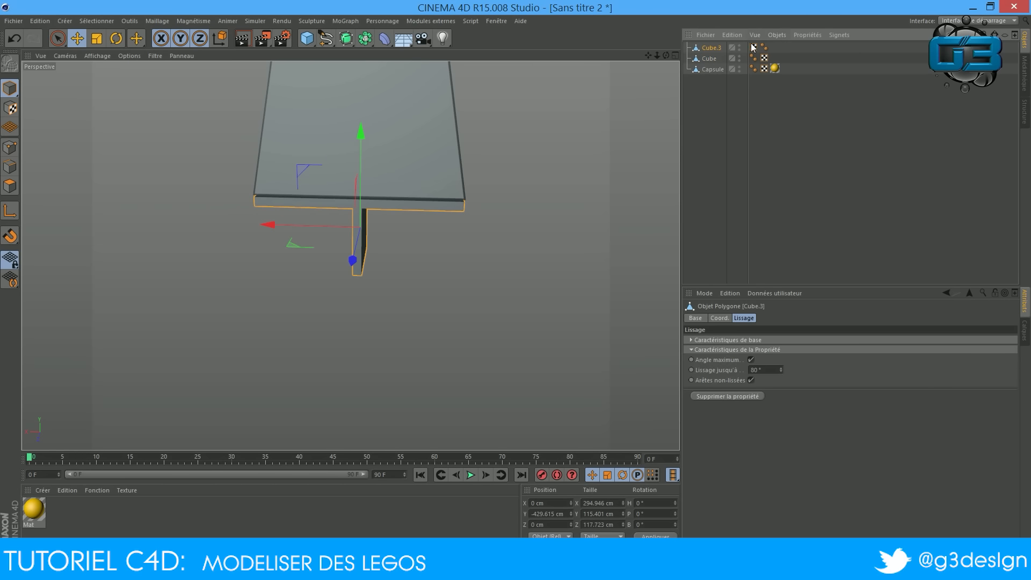
mouse_move(344, 253)
alt+mouse_down()
mouse_move(376, 258)
mouse_move(339, 257)
mouse_move(355, 253)
alt+mouse_up()
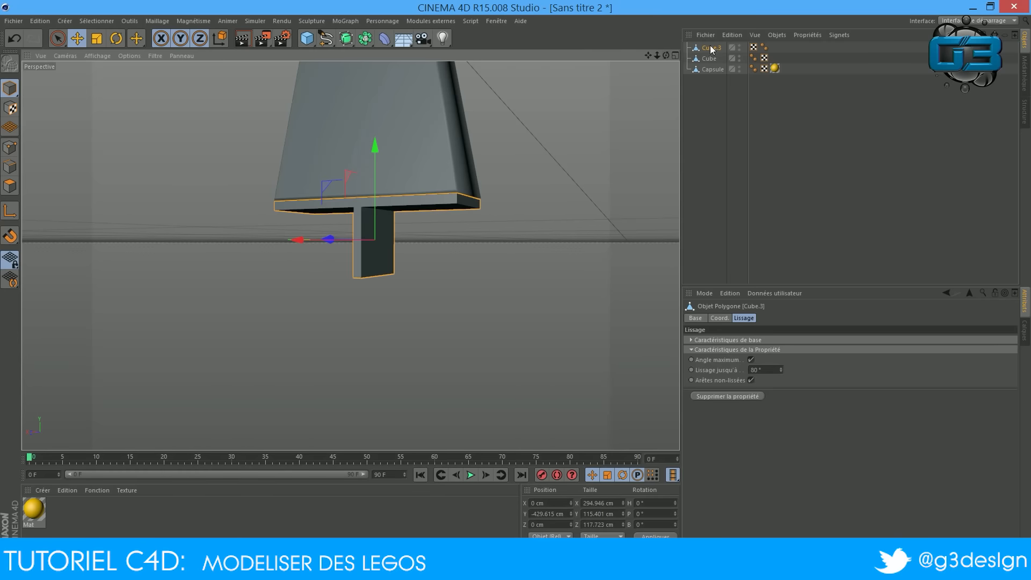
Step: Switch the merged hip piece to edge editing and select the short edge at the top of the divider
click(10, 166)
mouse_move(666, 57)
mouse_down()
mouse_move(617, 32)
mouse_move(590, 57)
mouse_up()
scroll(90, 209, up, 3)
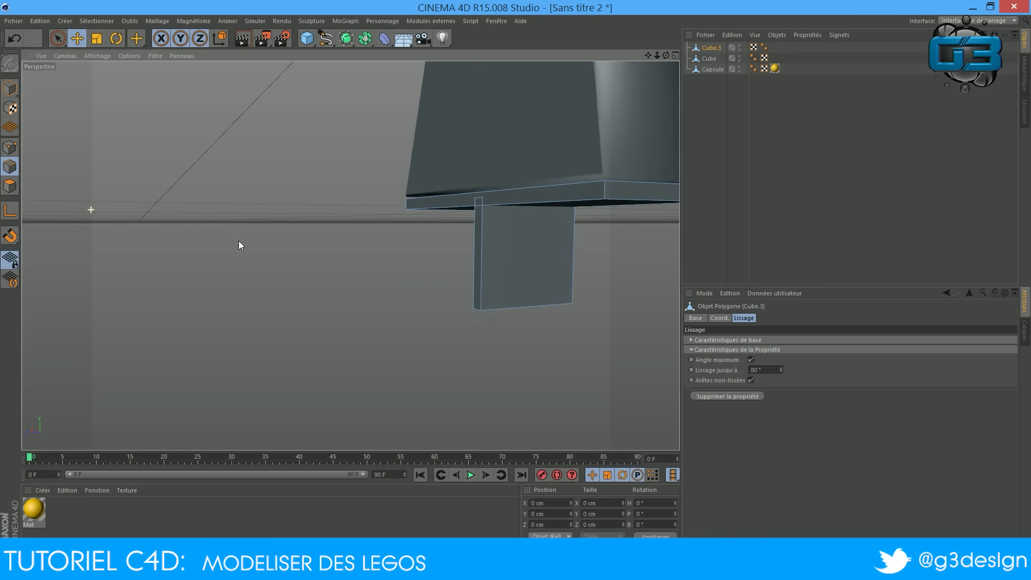
scroll(239, 245, up, 2)
drag(666, 56, 763, 99)
scroll(440, 130, up, 5)
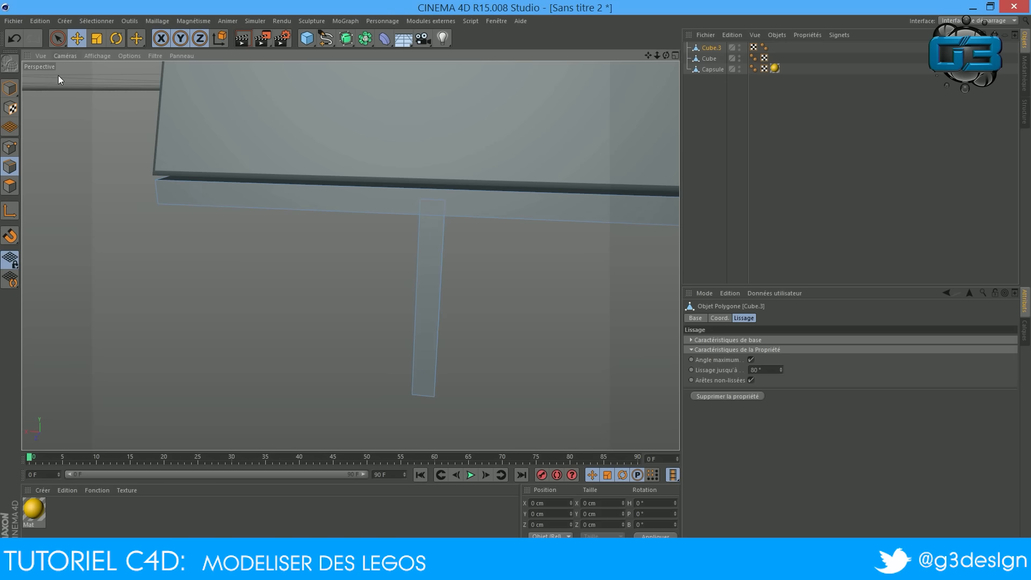
drag(665, 55, 300, 285)
key(ctrl+z)
Step: Create a new material with the default grey colour and look over its colour settings in the material editor
double_click(96, 514)
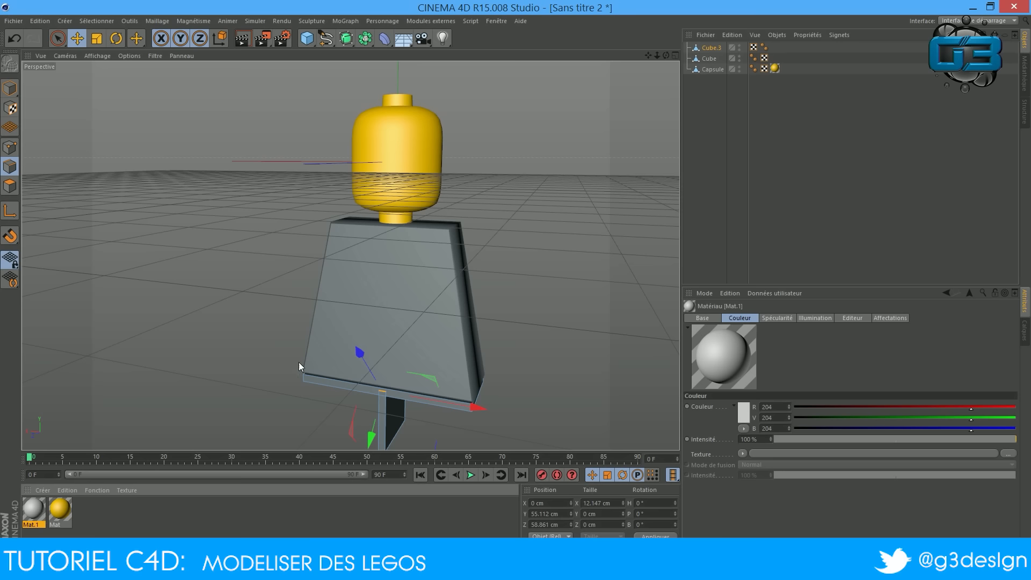
double_click(26, 506)
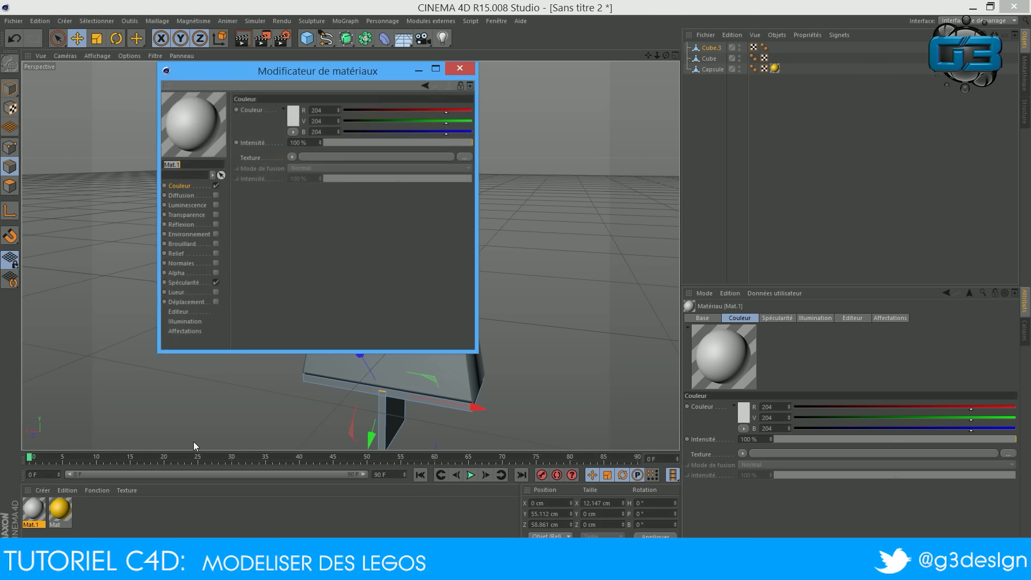
click(459, 68)
Step: Add a second new default grey material beside the yellow one
alt+drag(263, 114, 304, 104)
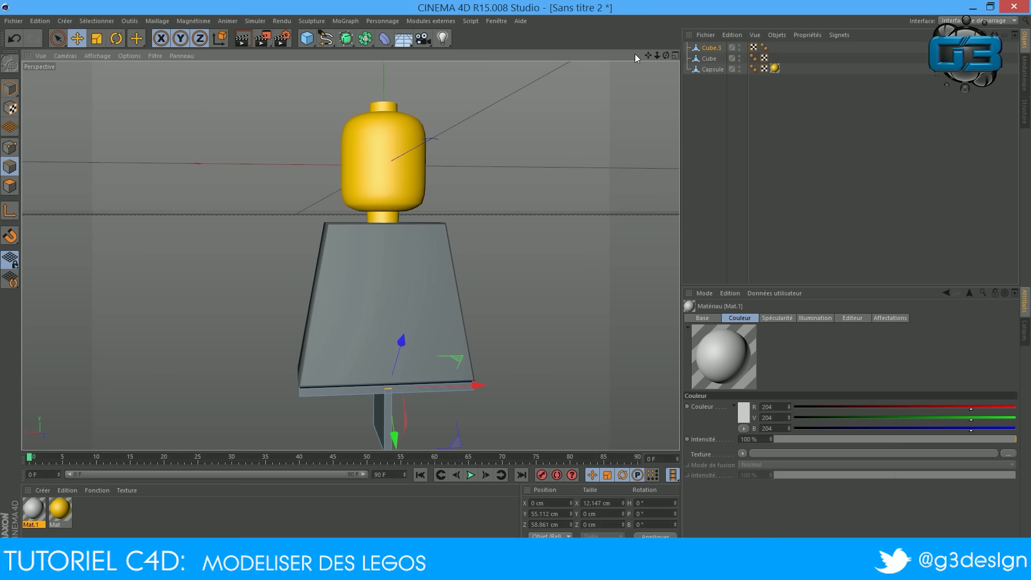
drag(647, 55, 617, 84)
drag(666, 55, 263, 54)
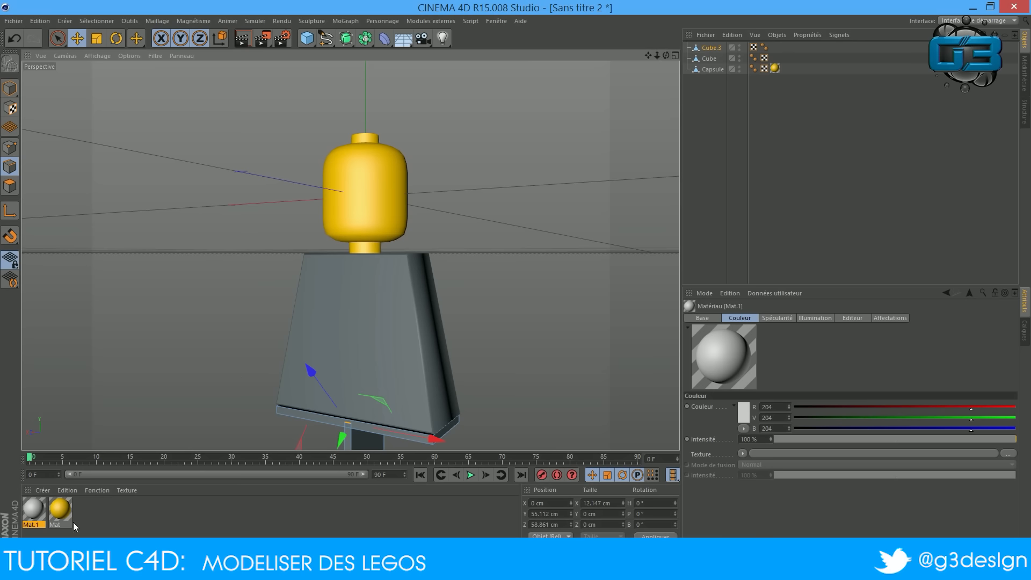
double_click(85, 509)
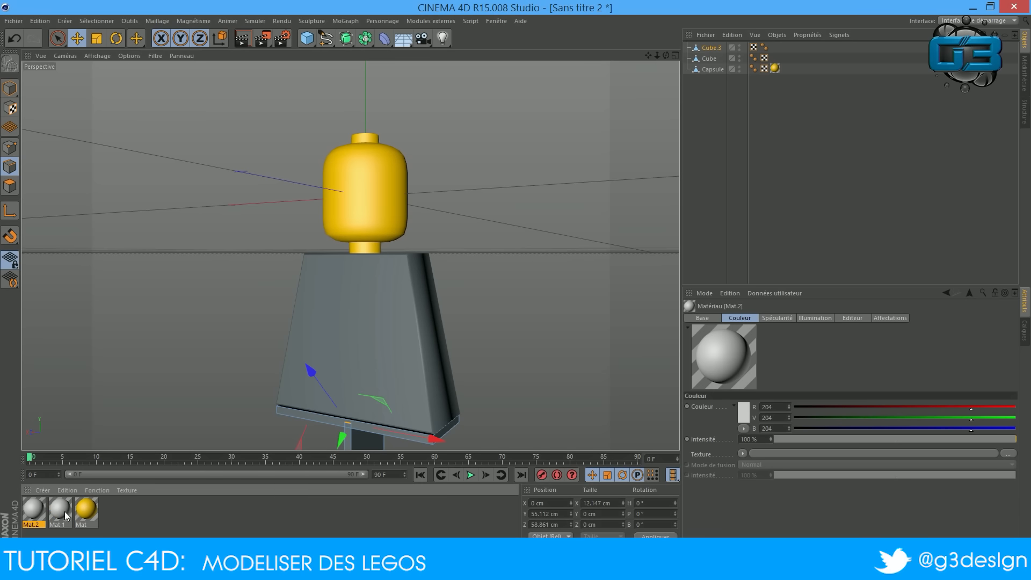
Step: Load visage_01.png as the colour texture of Mat.2, copying the image to the project location, and apply the material to the head
double_click(33, 510)
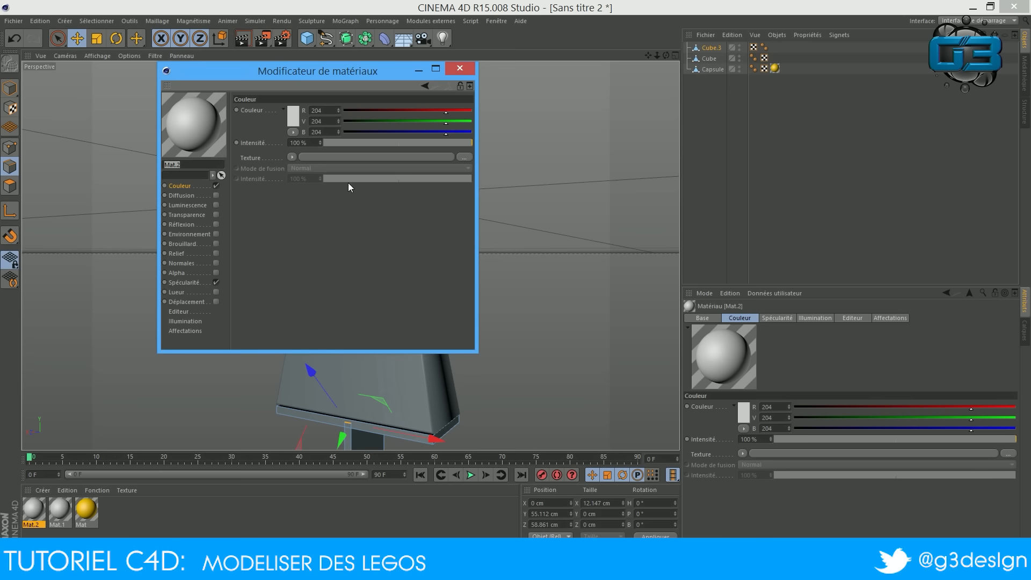
click(291, 157)
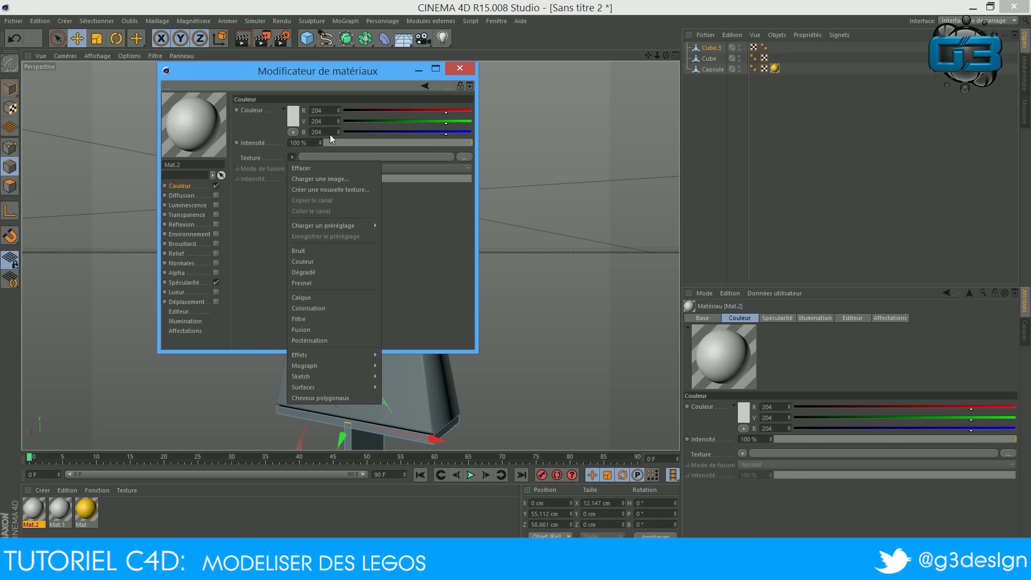
click(334, 179)
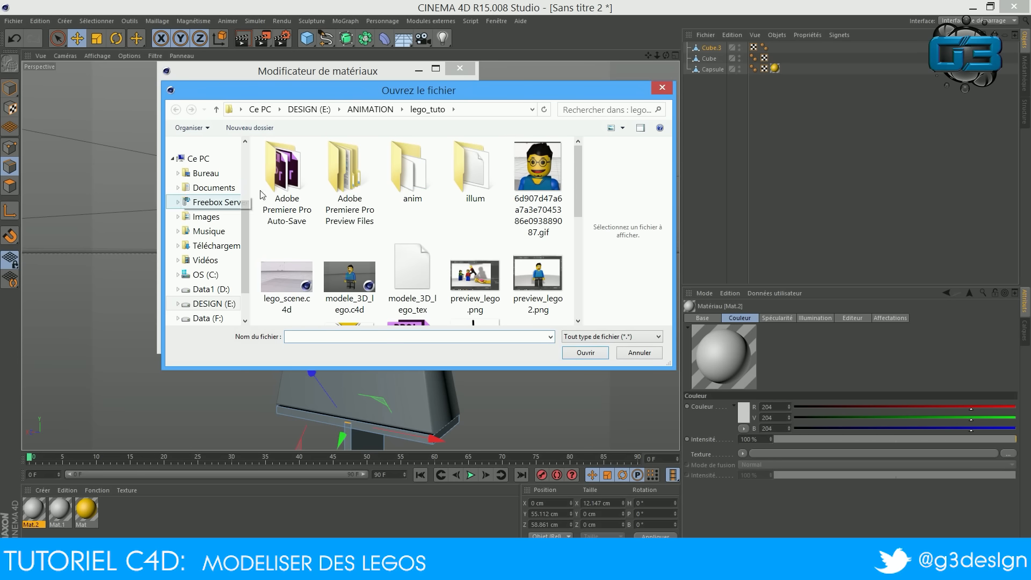
drag(580, 154, 580, 252)
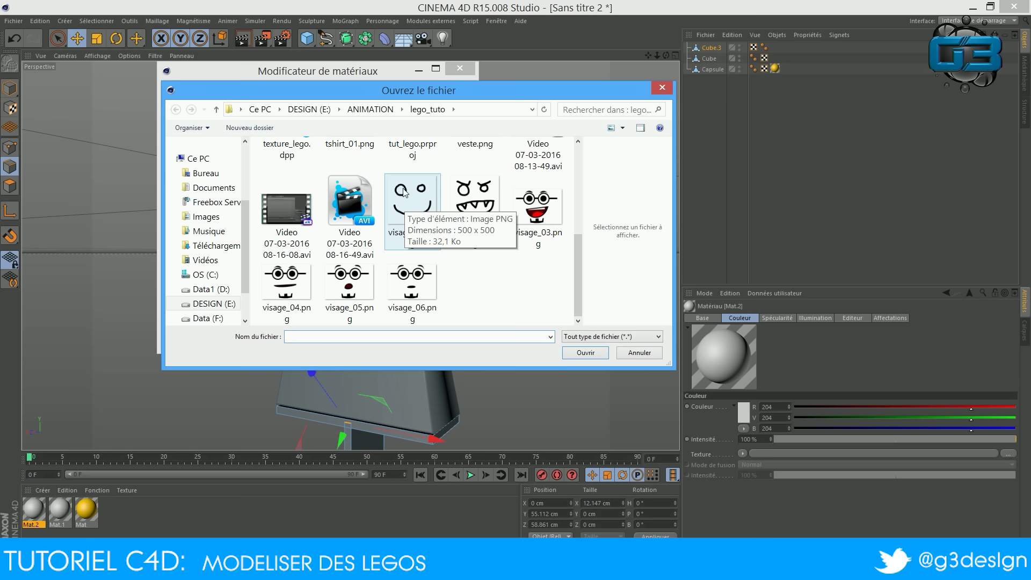
double_click(413, 210)
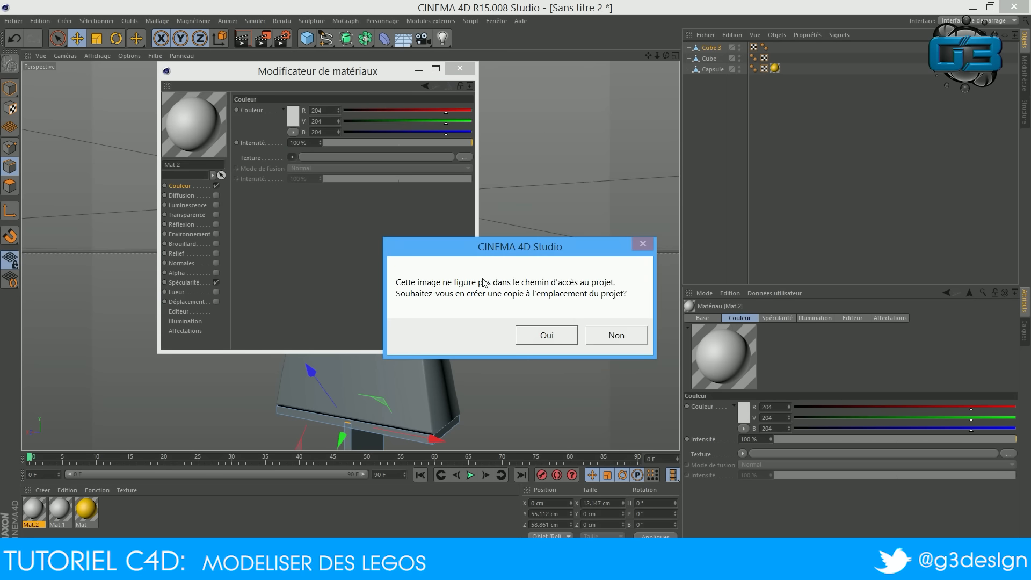
click(537, 333)
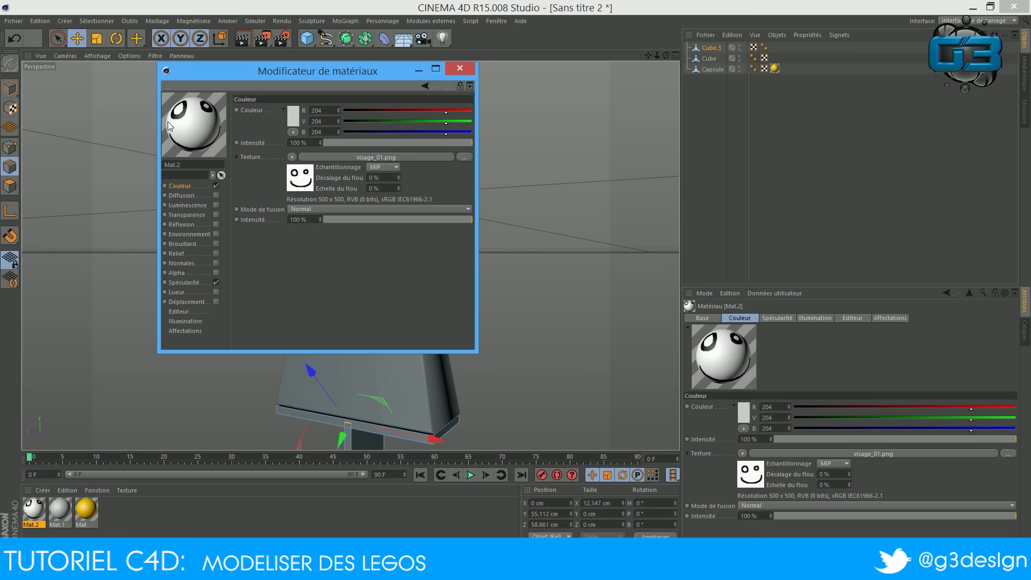
drag(379, 71, 672, 92)
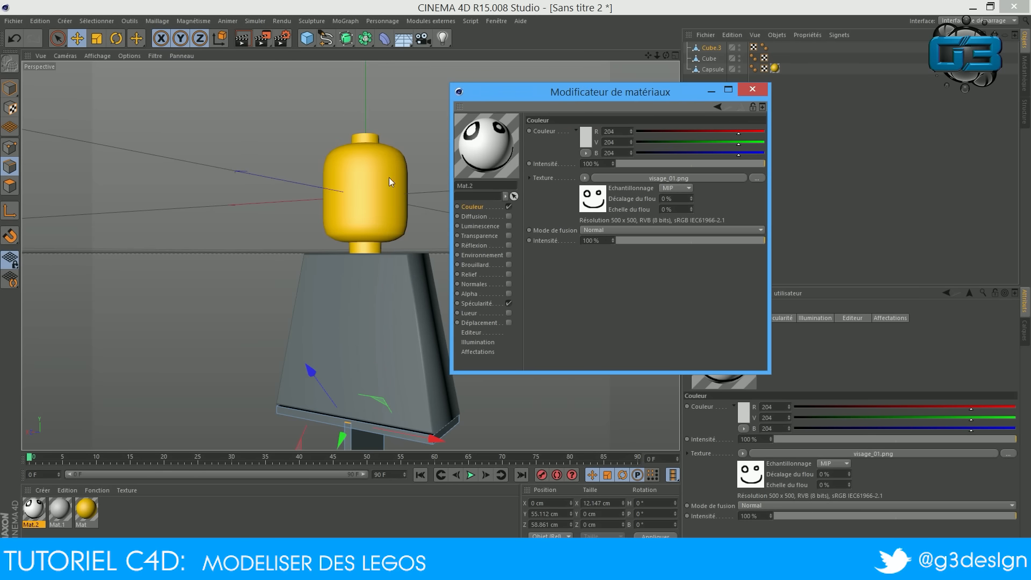
drag(31, 509, 358, 188)
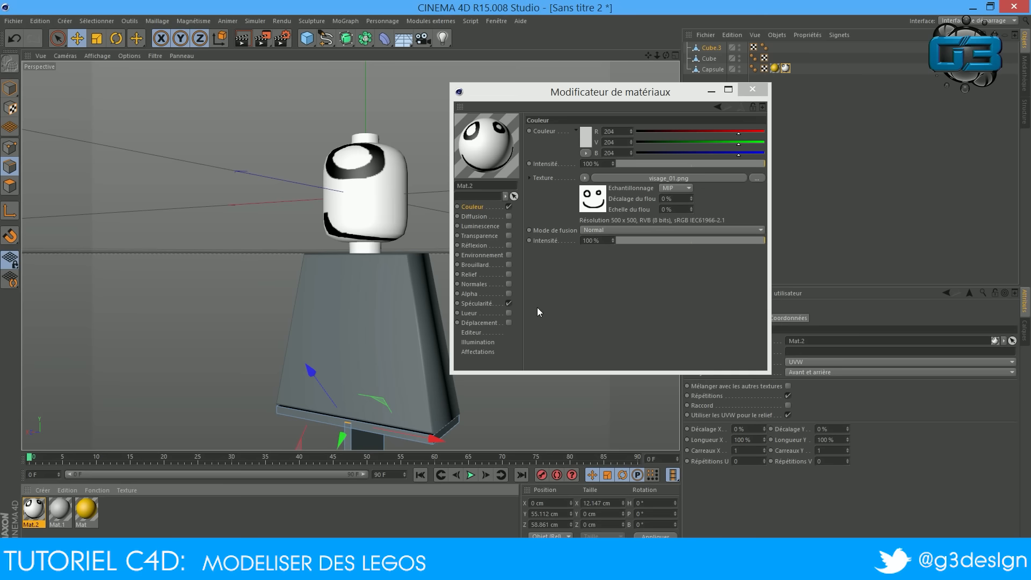
Step: Enable the alpha channel of Mat.2 with visage_01.png as its texture, copying the image to the project, and close the material editor
click(469, 294)
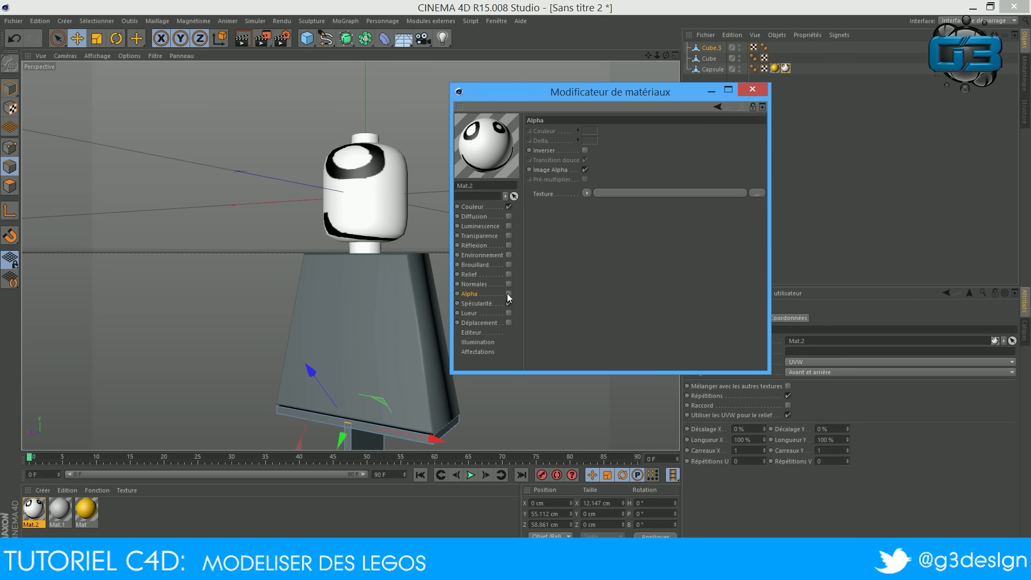
click(585, 192)
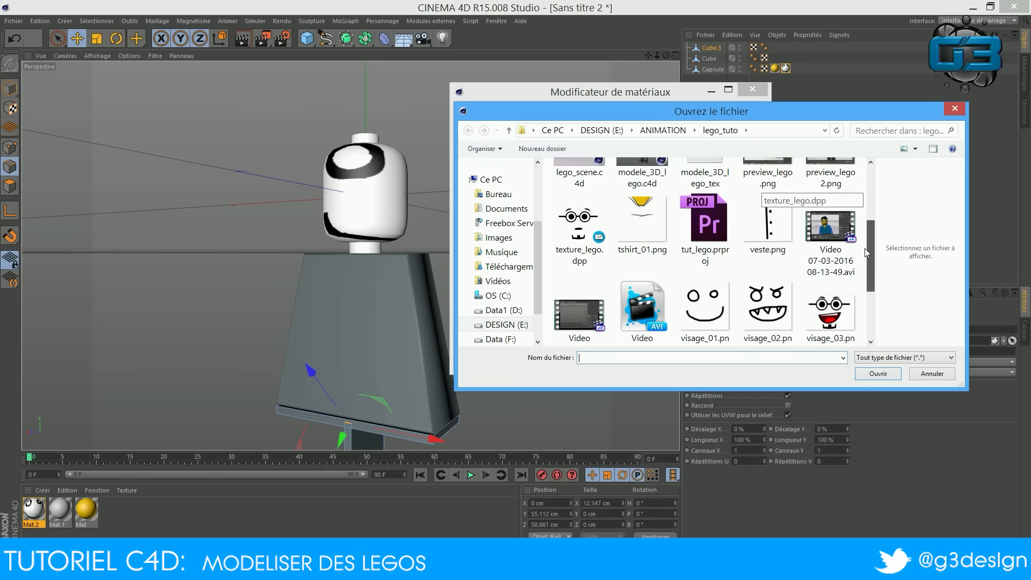
scroll(708, 253, down, 2)
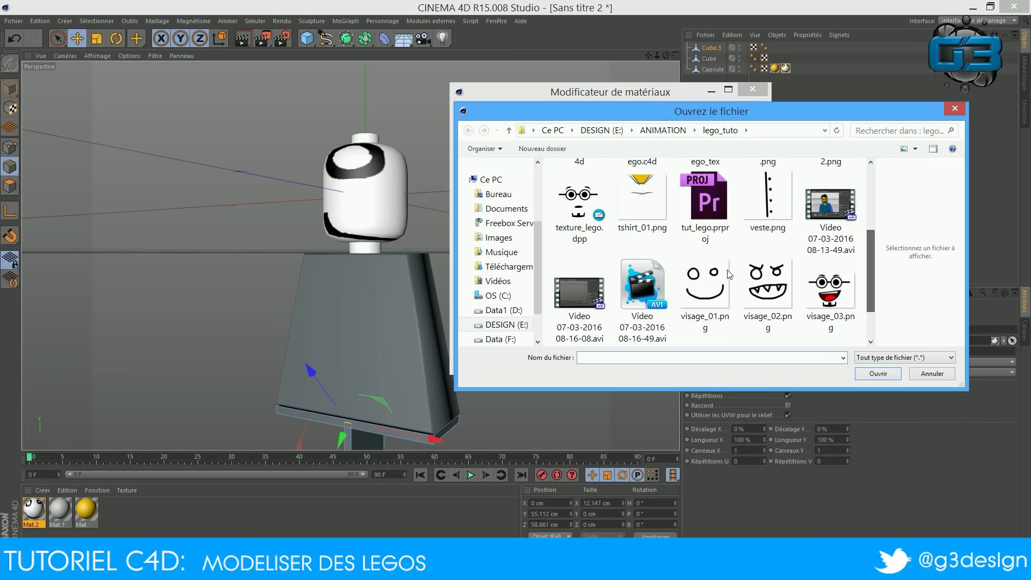
double_click(699, 288)
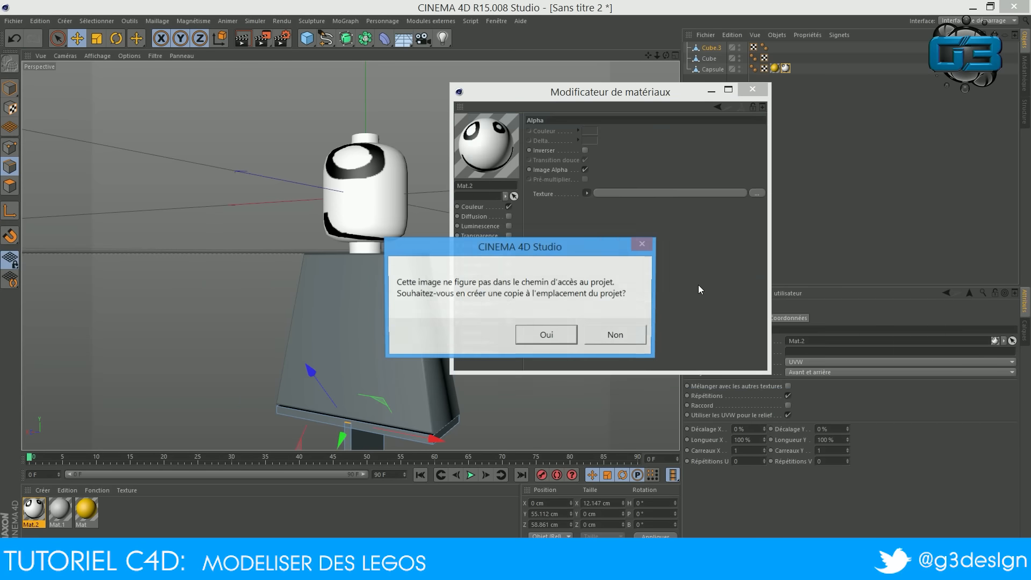
click(546, 334)
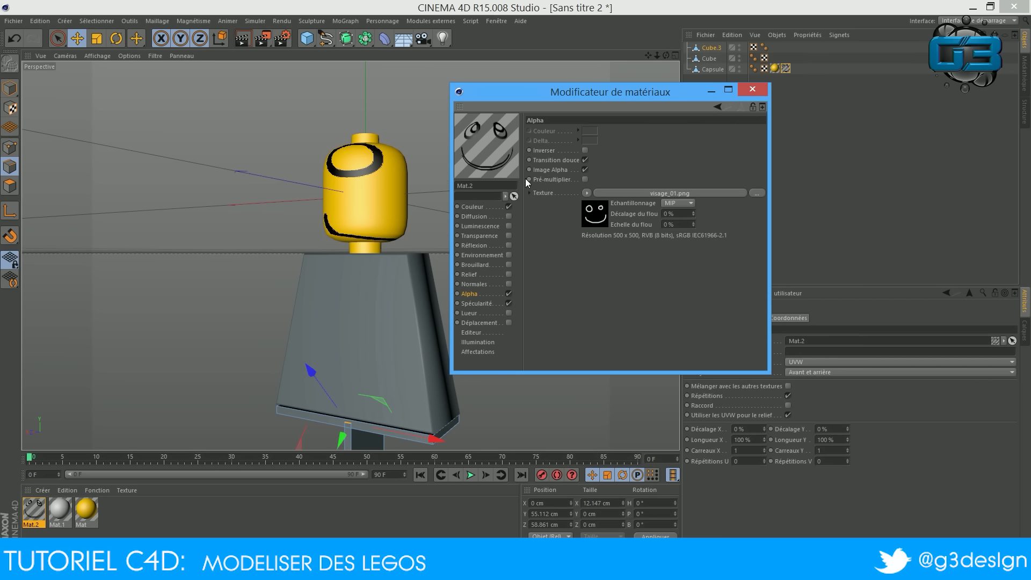
click(471, 207)
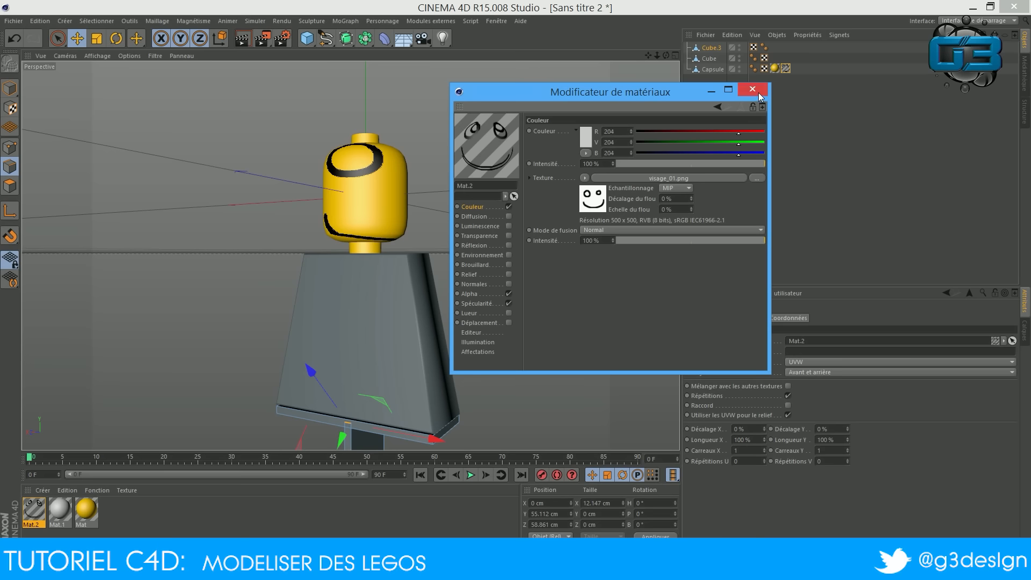
click(752, 90)
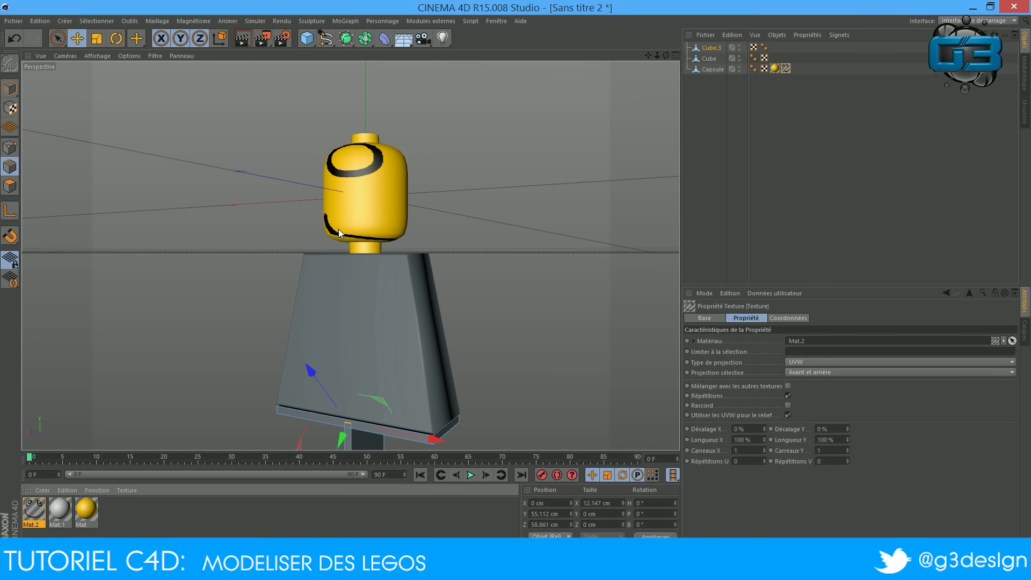
Step: Try a bright green colour on the head's yellow base material and undo the change
mouse_move(666, 56)
mouse_down()
mouse_move(618, 60)
mouse_move(665, 55)
mouse_up()
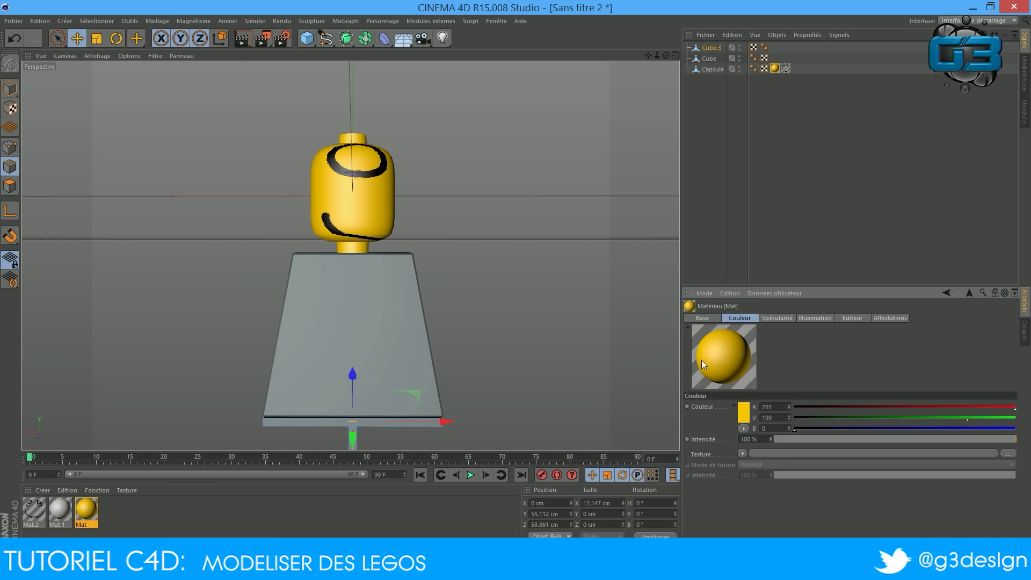
click(738, 409)
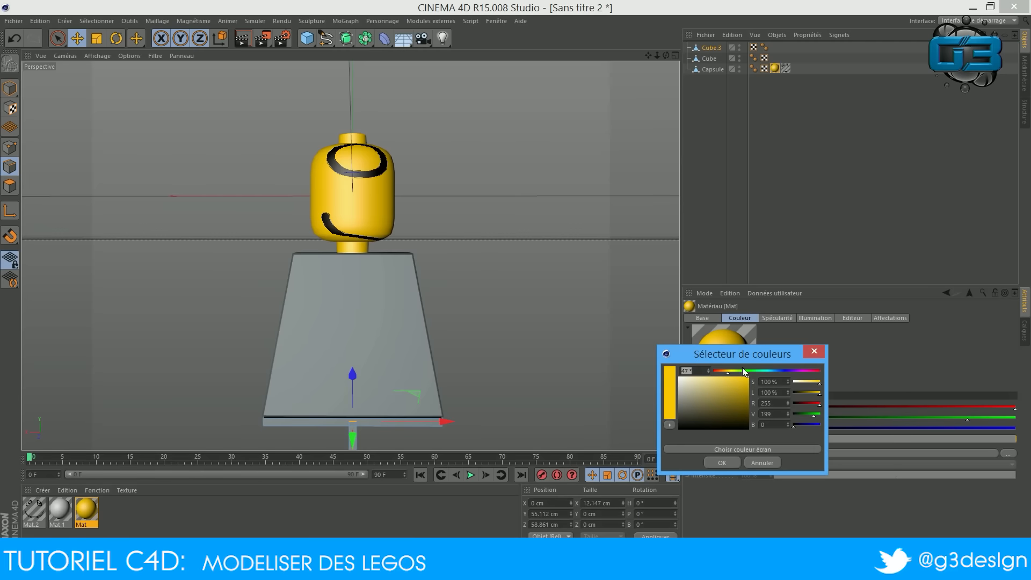
click(745, 370)
drag(739, 396, 745, 382)
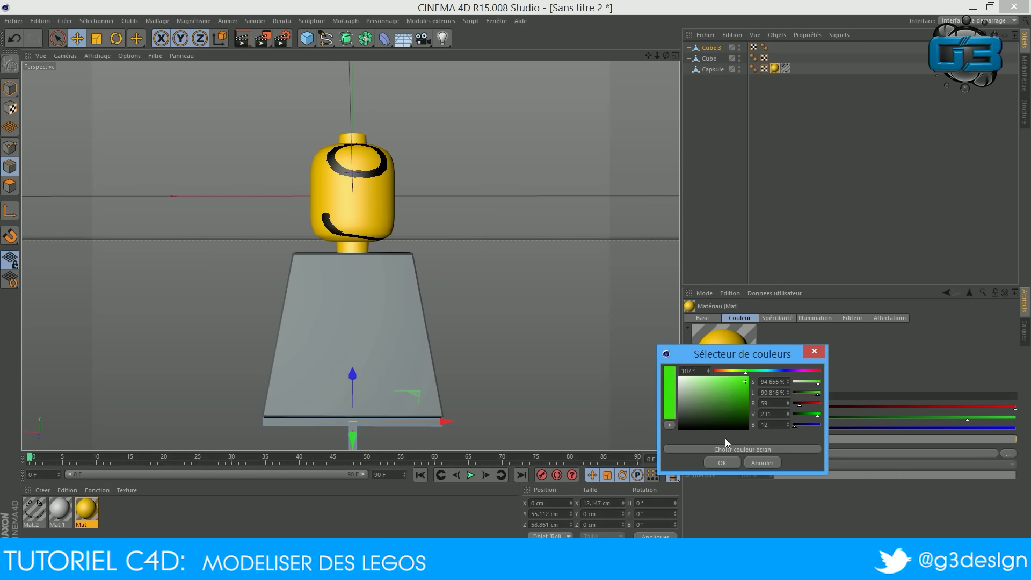
click(722, 463)
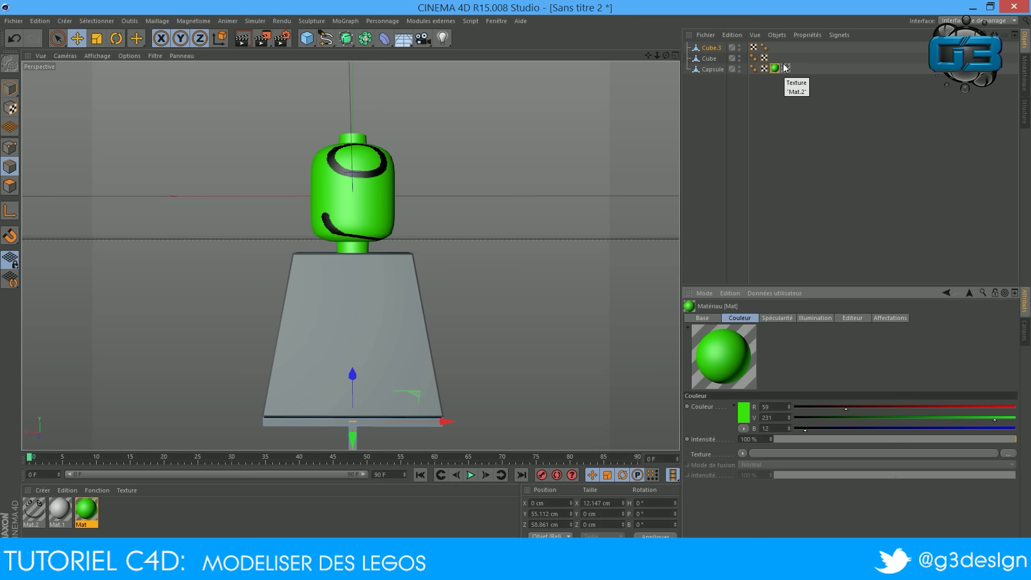
key(ctrl+z)
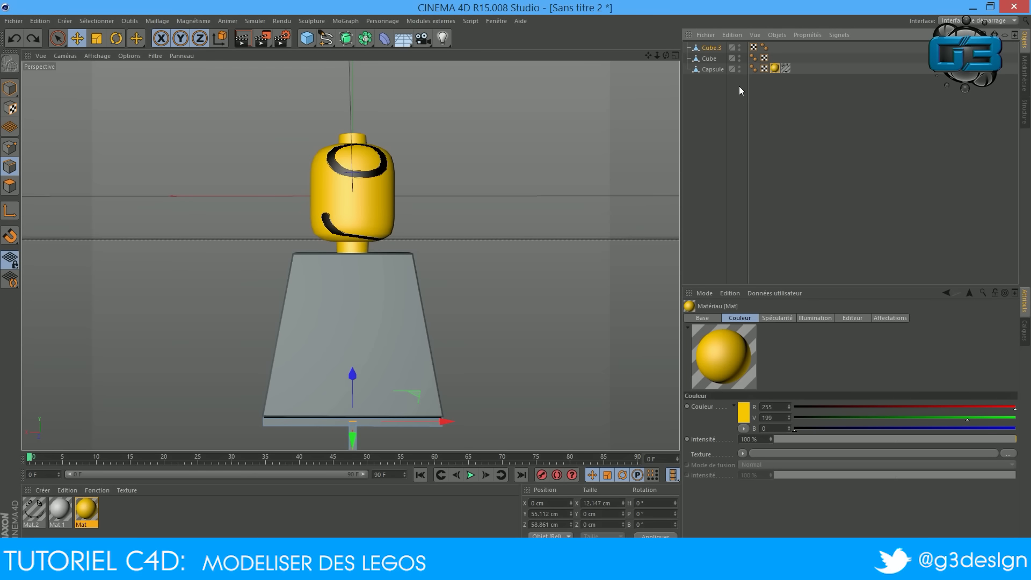
Step: Set the head's face texture to 2 tiles in X and Y and turn off its repetition
click(786, 70)
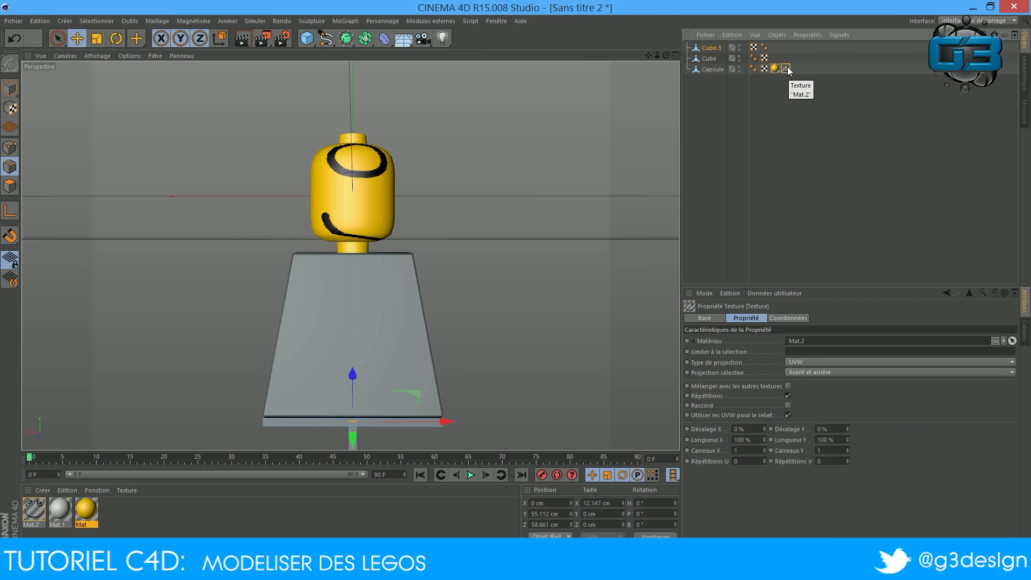
click(764, 449)
click(847, 449)
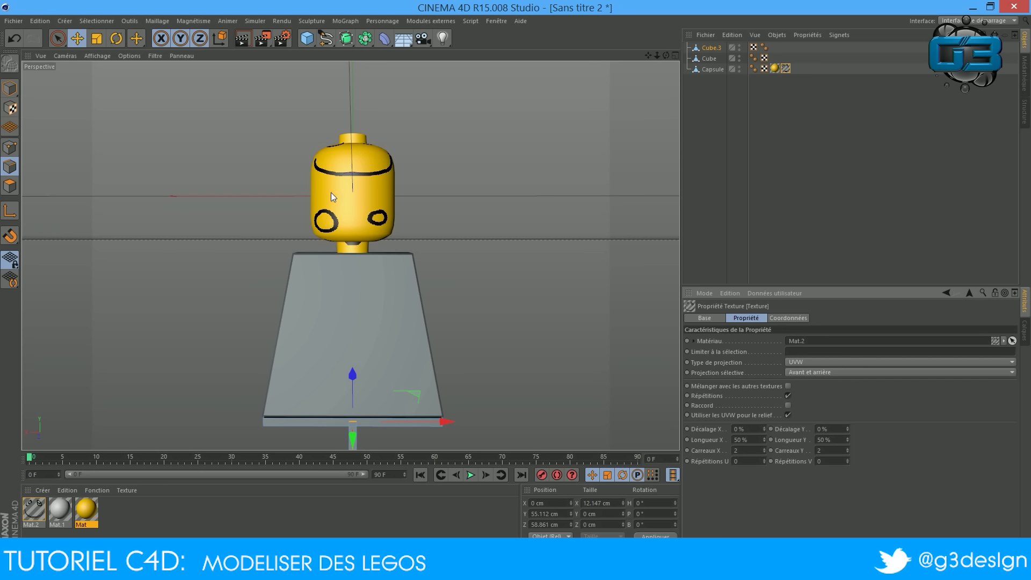
scroll(370, 254, up, 2)
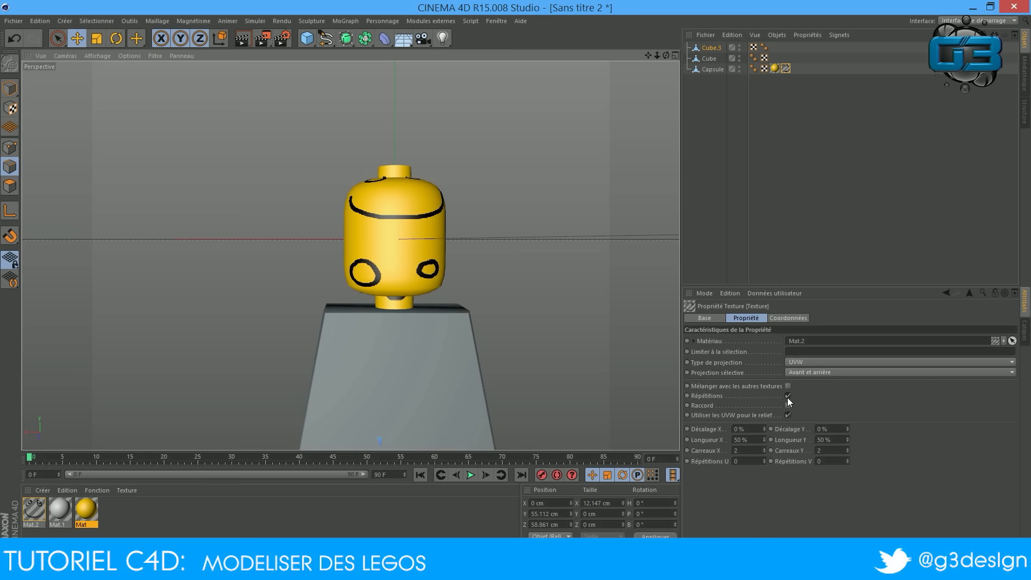
click(788, 396)
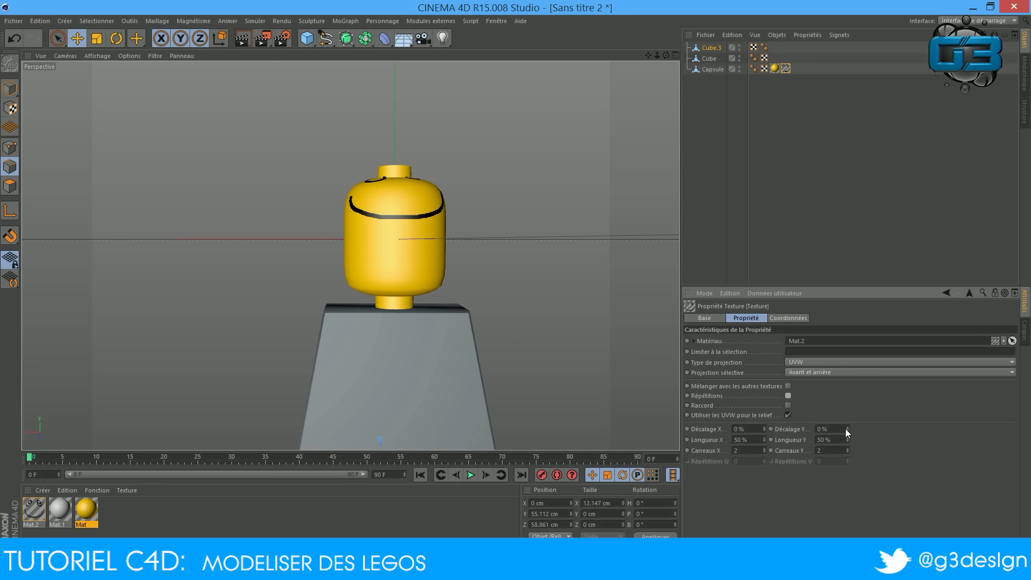
Step: Set the face texture's length to 40% in X and Y, with offsets of 5% in X and 30% in Y
mouse_move(846, 427)
mouse_down()
mouse_move(865, 428)
mouse_move(828, 428)
mouse_move(857, 427)
mouse_up()
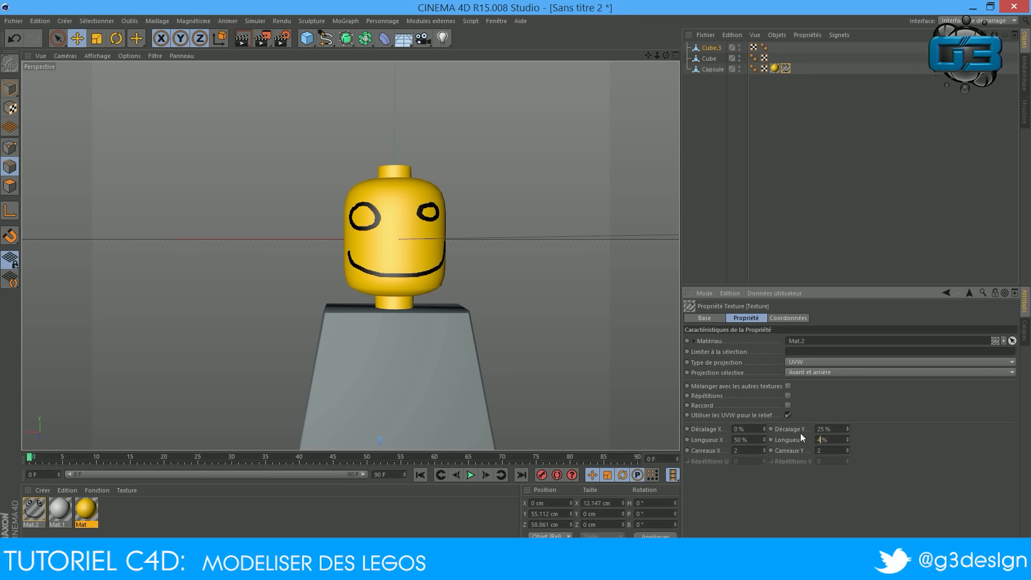
double_click(739, 439)
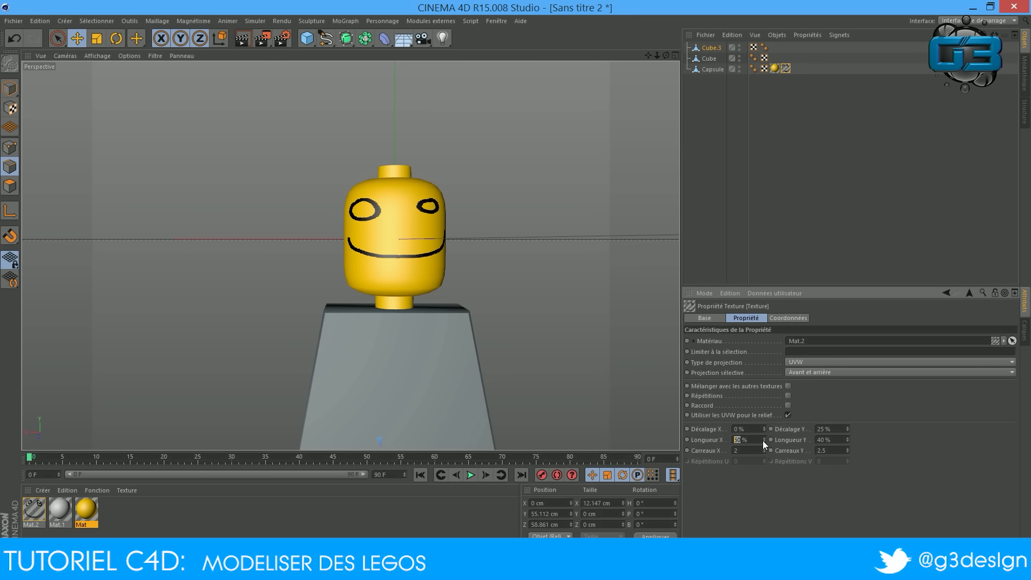
text(40)
key(Return)
double_click(739, 429)
text(5)
key(Return)
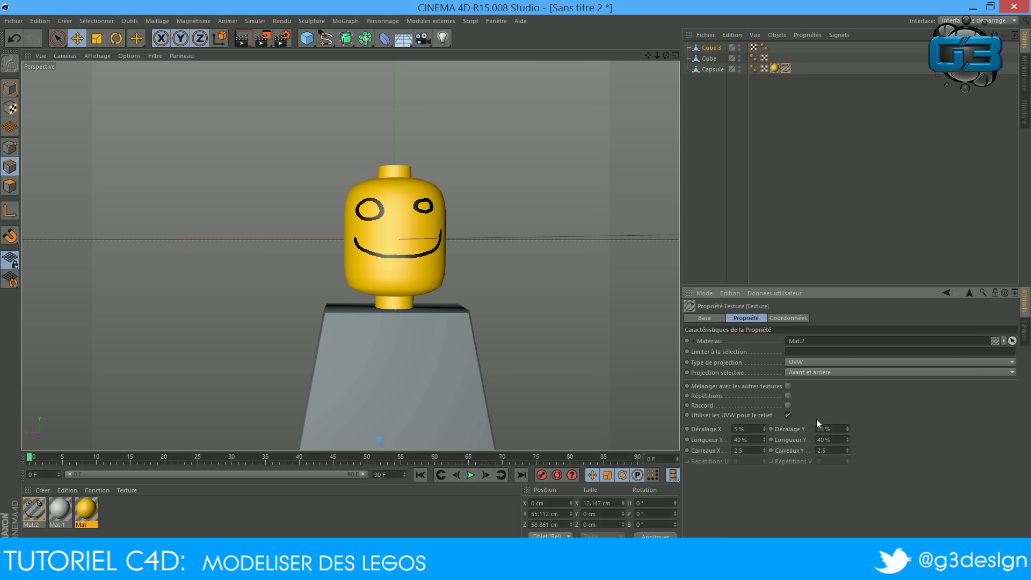
drag(847, 429, 847, 425)
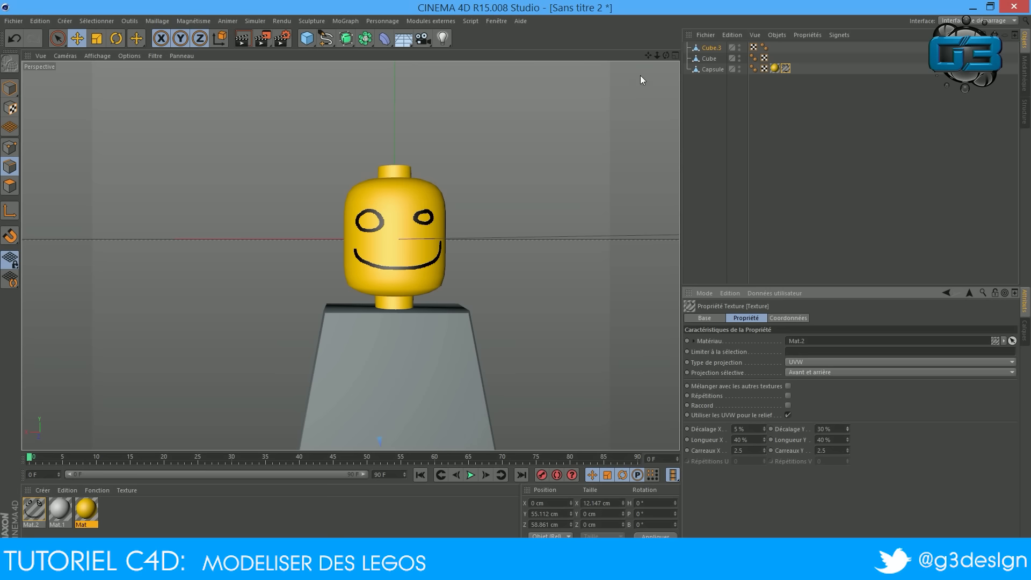
Step: Examine the face on the head from several angles and render the perspective view at an oblique angle
drag(665, 56, 594, 58)
mouse_move(350, 154)
alt+mouse_down()
mouse_move(419, 188)
mouse_move(456, 169)
mouse_move(350, 155)
alt+mouse_up()
drag(668, 55, 763, 94)
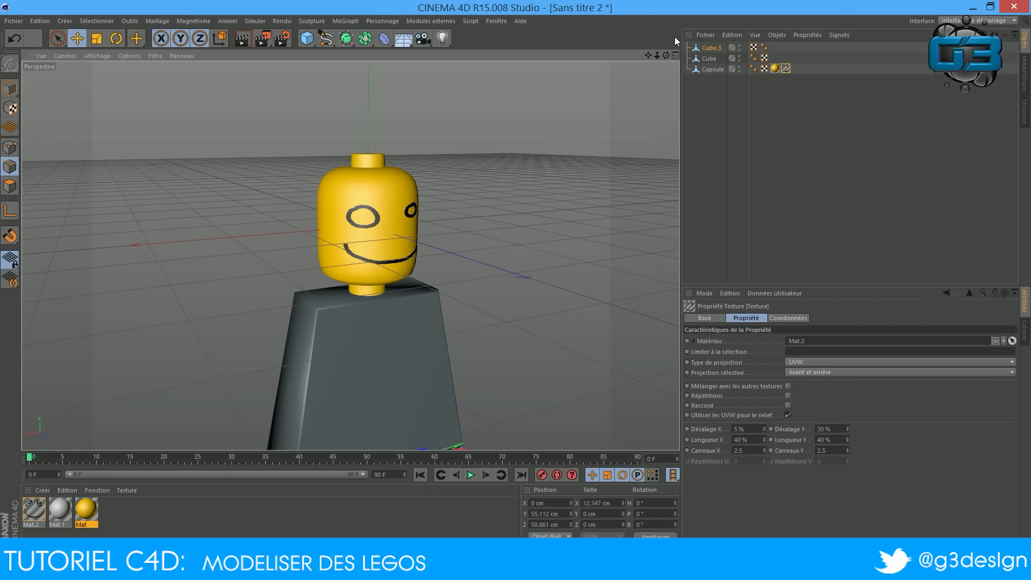
drag(667, 55, 670, 32)
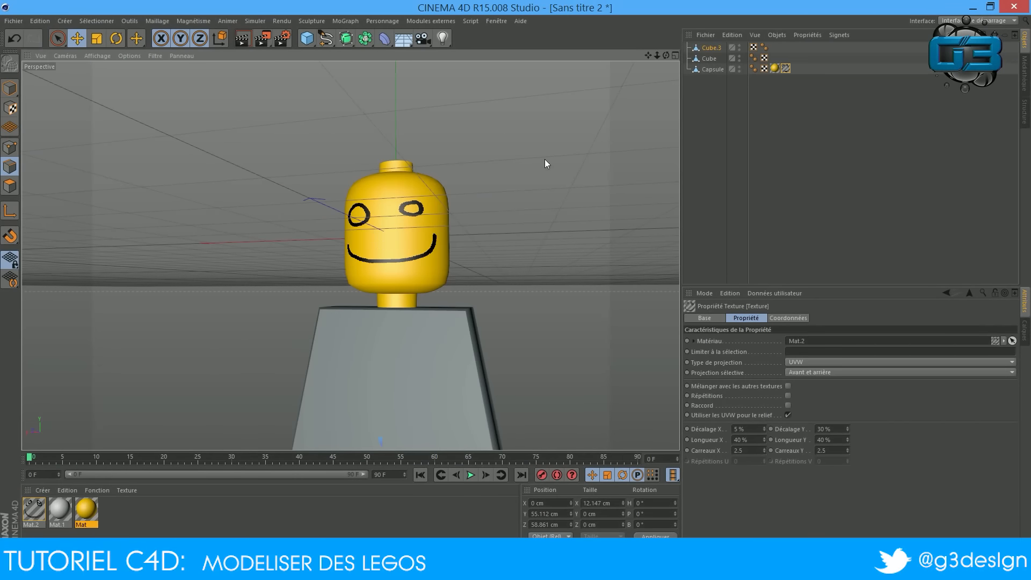
drag(666, 55, 366, 174)
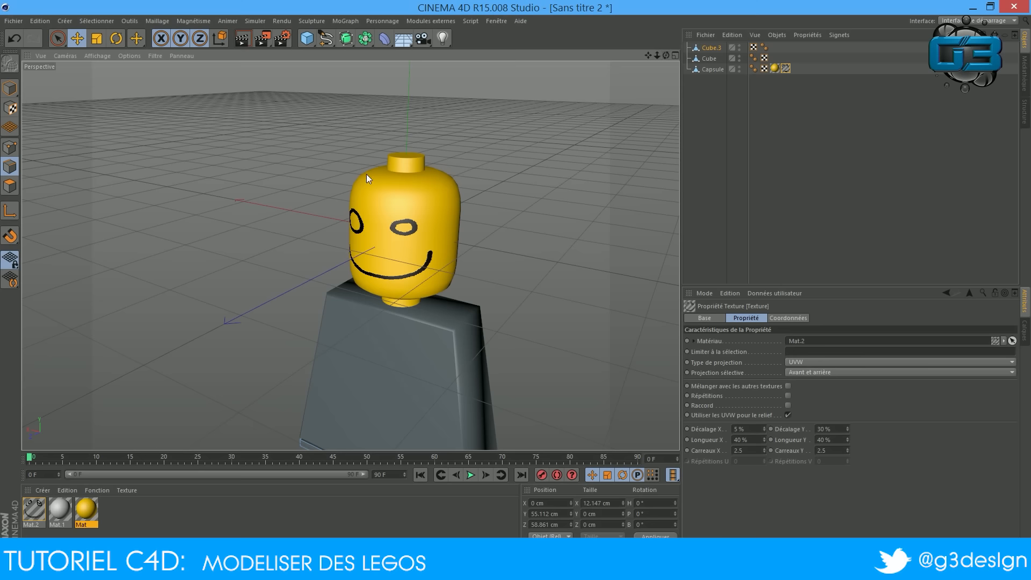
click(281, 39)
click(488, 8)
click(244, 40)
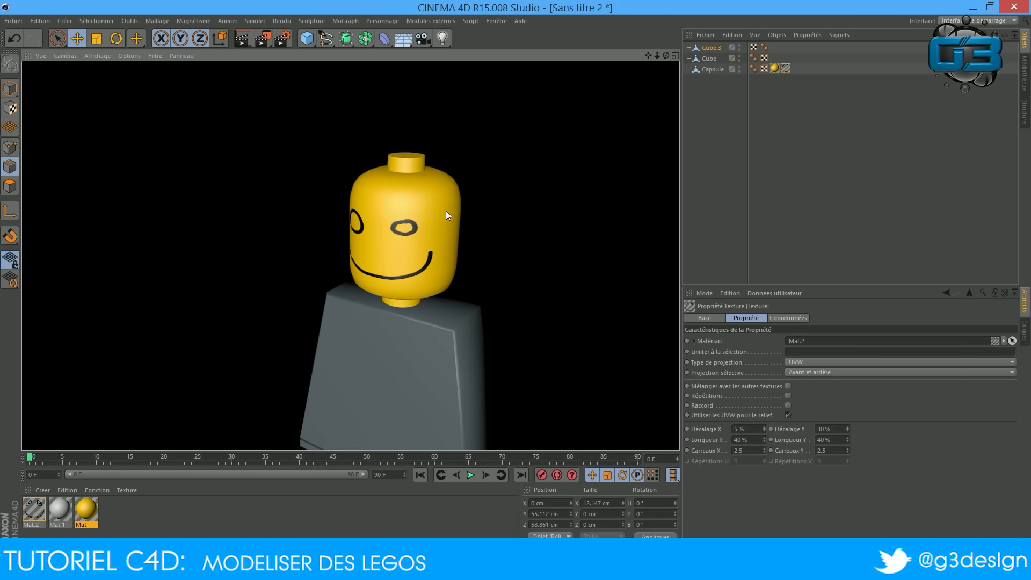
Step: Apply the HDTV 1080 29.97 film/video preset to the render output settings
drag(666, 56, 642, 58)
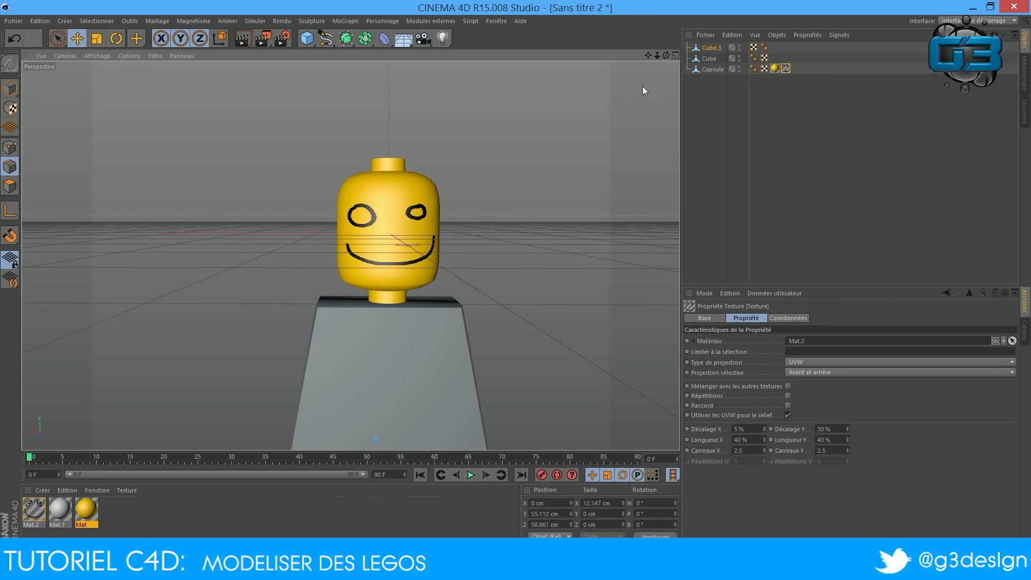
drag(646, 53, 509, 41)
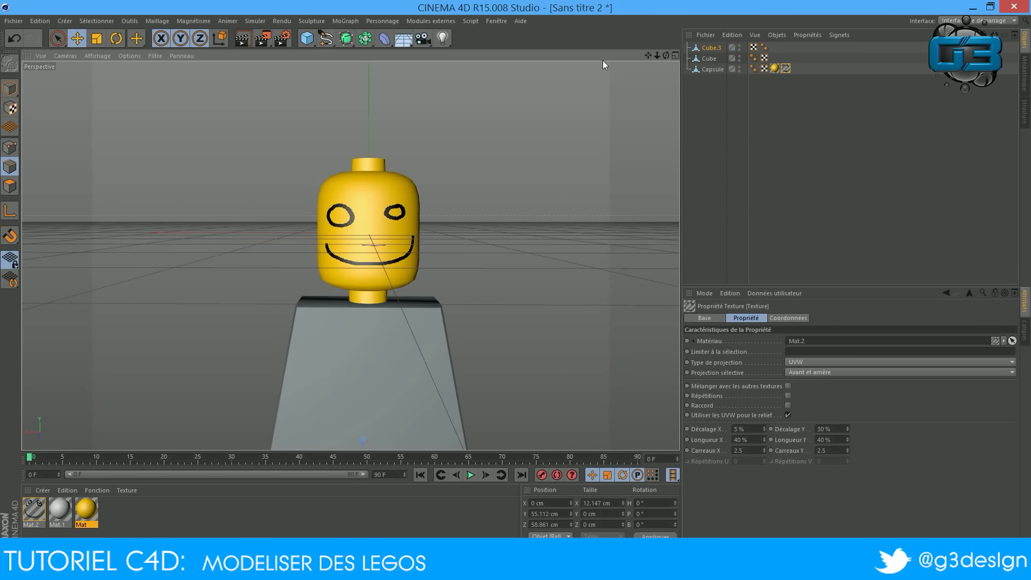
click(278, 39)
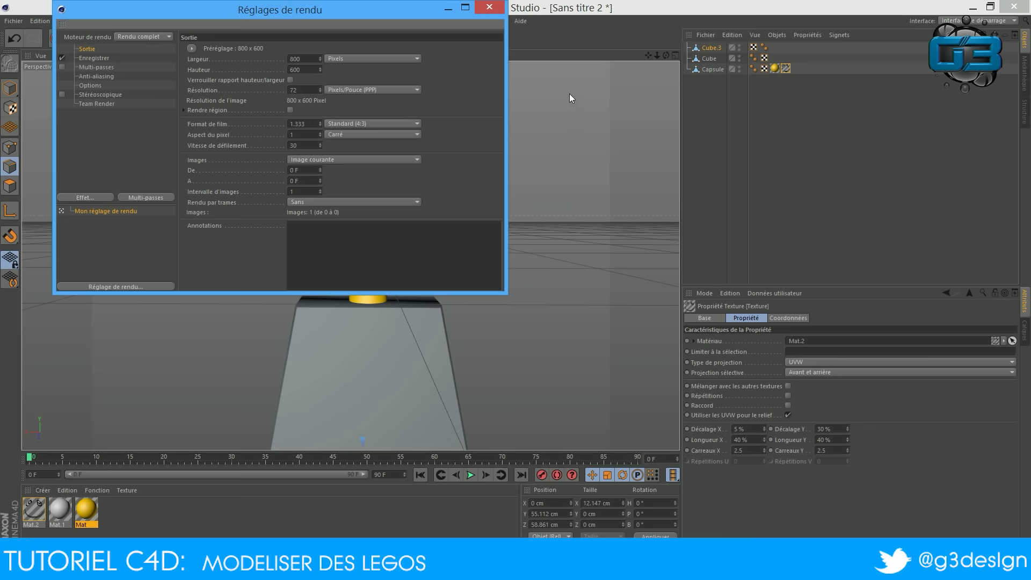
drag(415, 11, 832, 79)
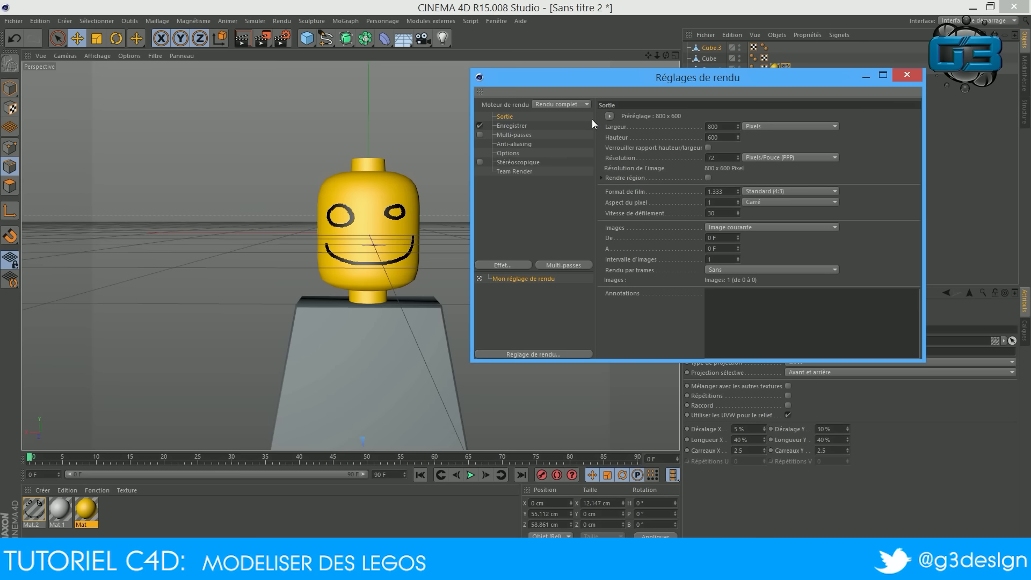
click(610, 117)
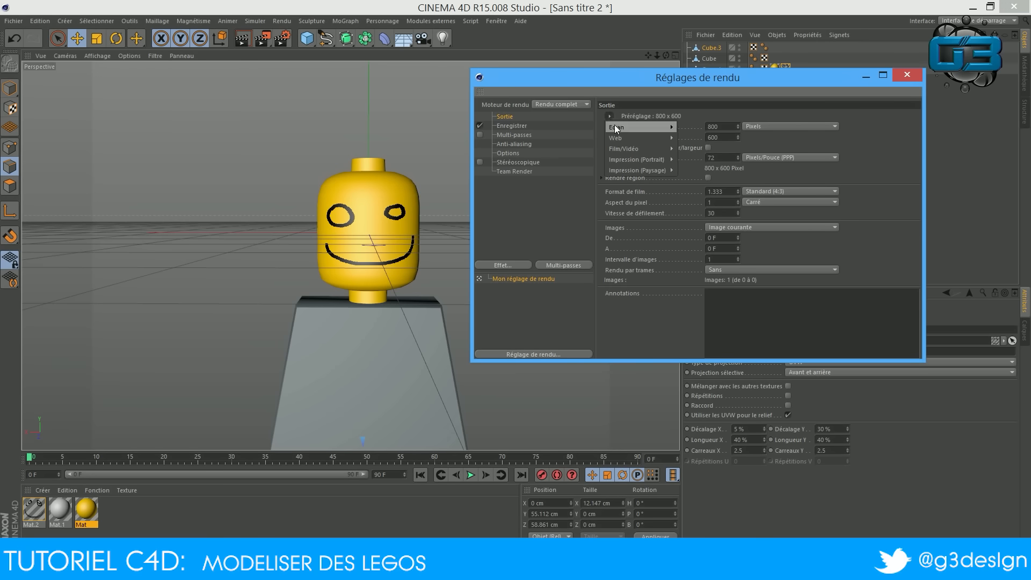
mouse_move(667, 125)
mouse_move(640, 150)
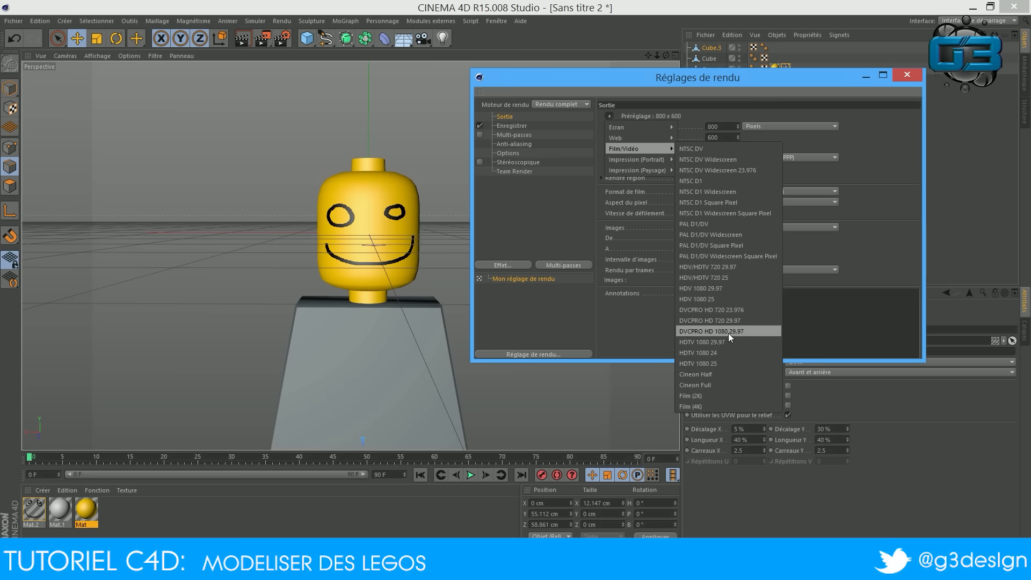
click(709, 343)
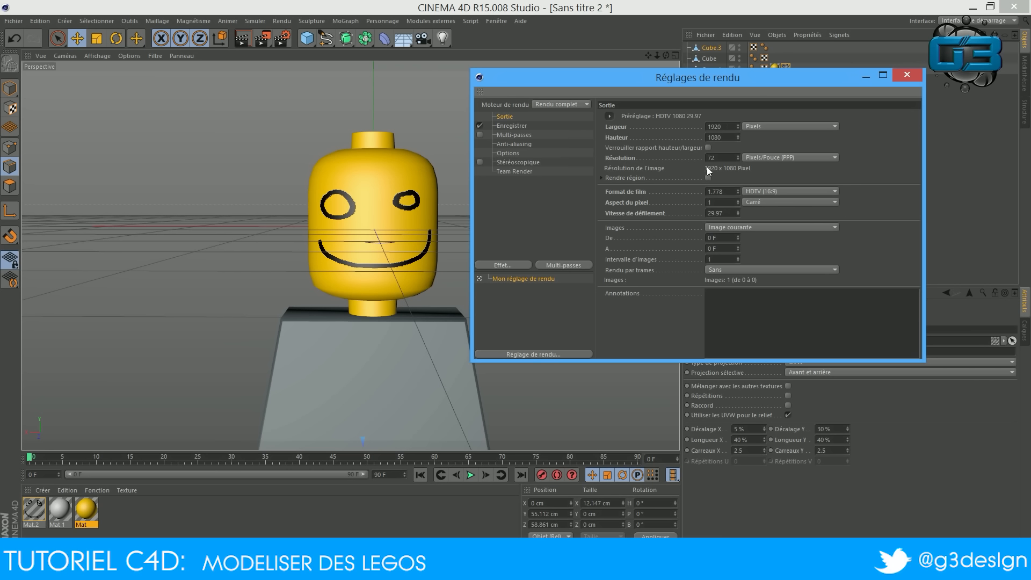
Step: Set the render output resolution to 96 pixels per inch
double_click(722, 158)
text(96)
click(726, 136)
double_click(710, 248)
Step: Examine the file formats available for saving the rendered image
click(516, 126)
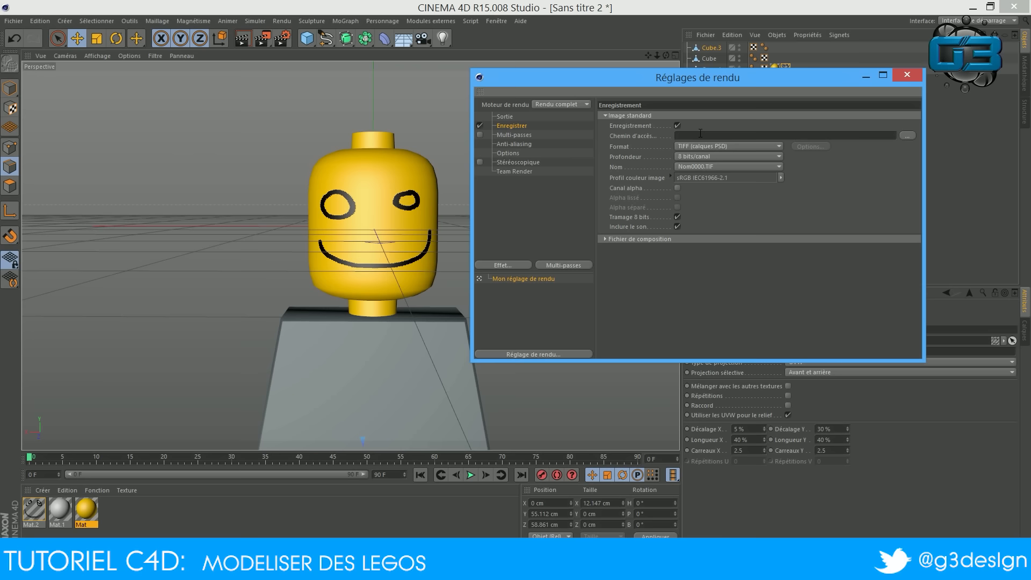
click(689, 147)
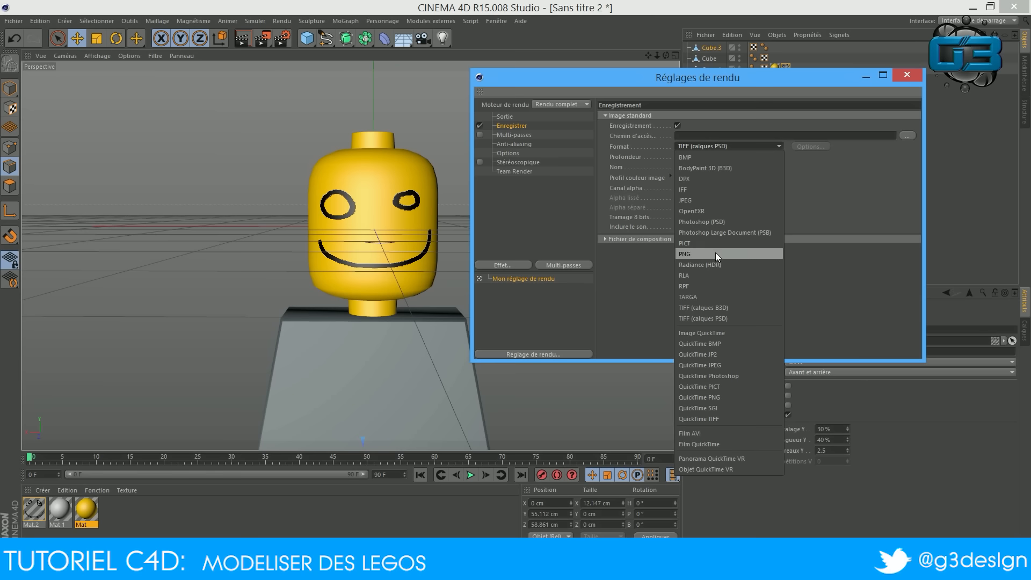
click(607, 262)
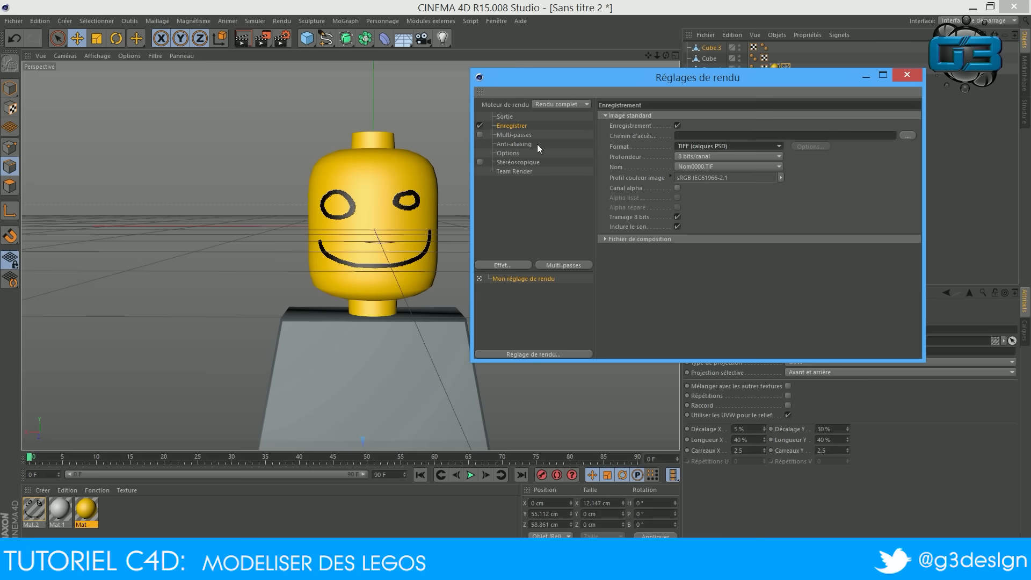
drag(650, 82, 642, 64)
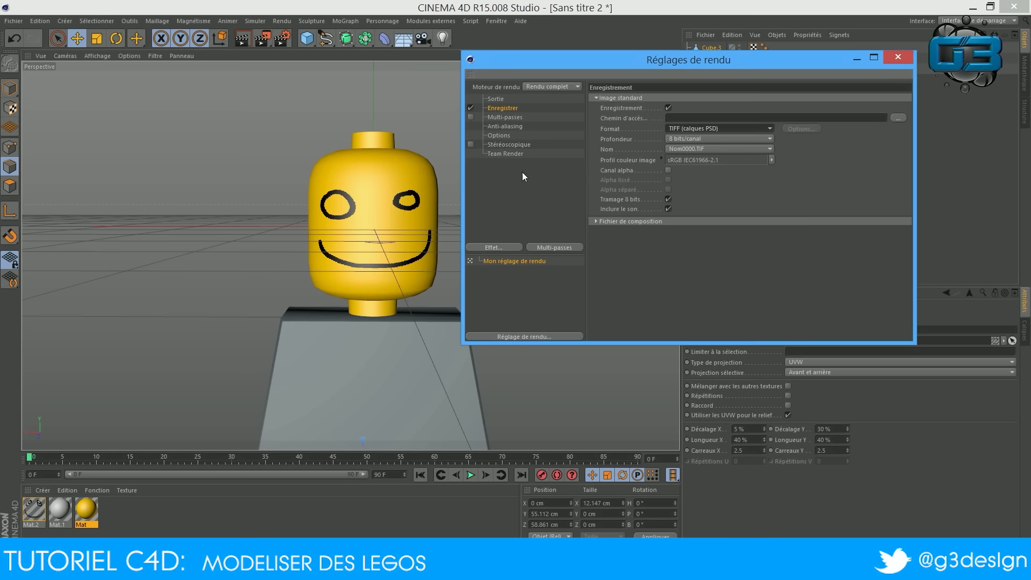
Step: Set the render anti-aliasing to Au mieux, keep the Image fixe filter, and close the render settings
click(511, 127)
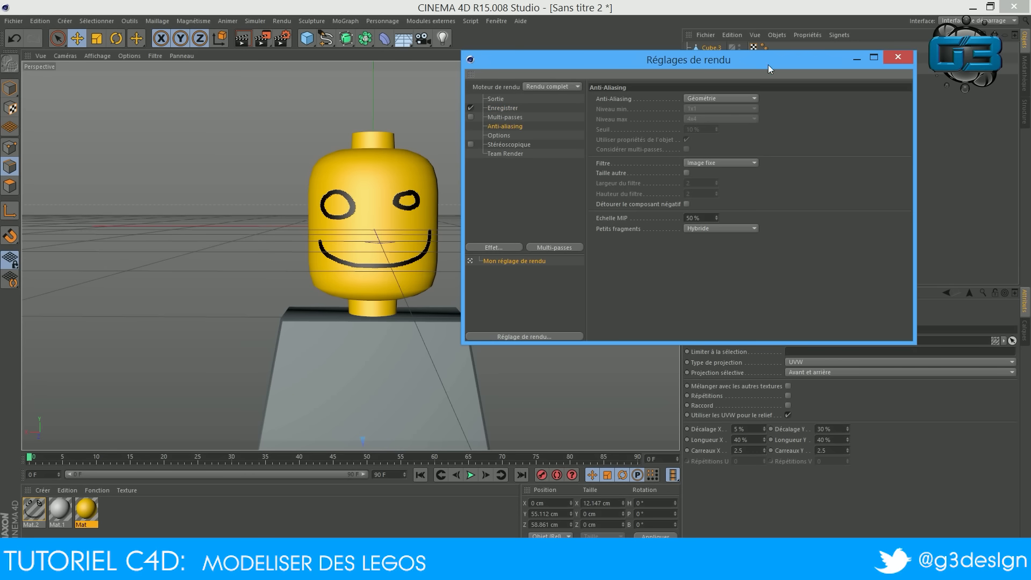
click(726, 98)
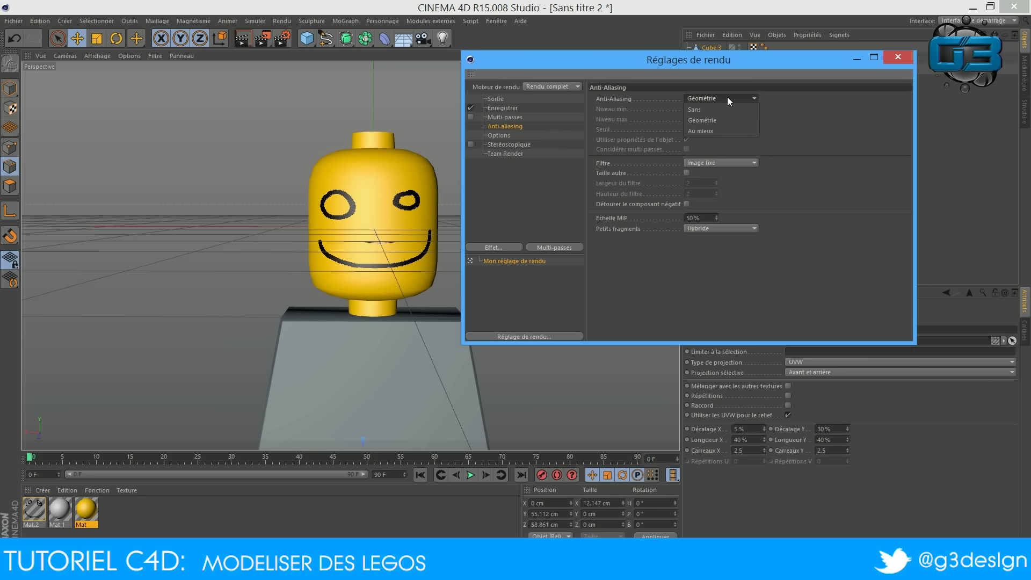
click(714, 131)
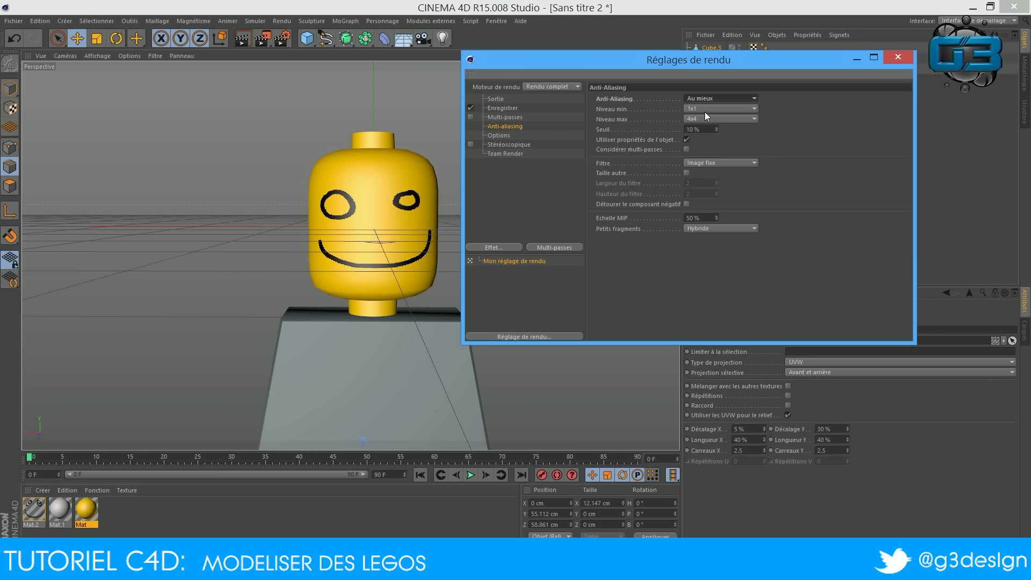
click(692, 161)
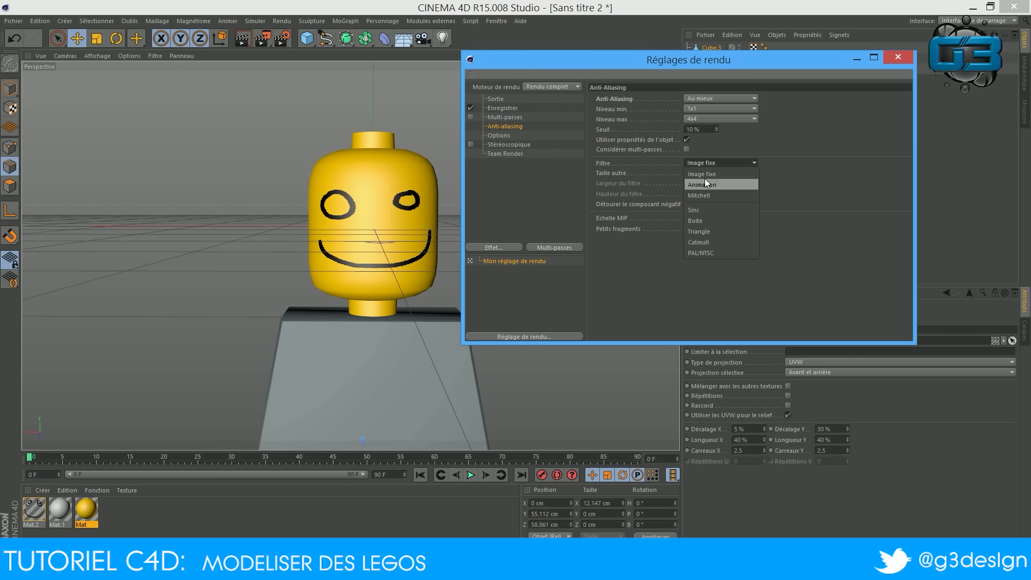
click(710, 163)
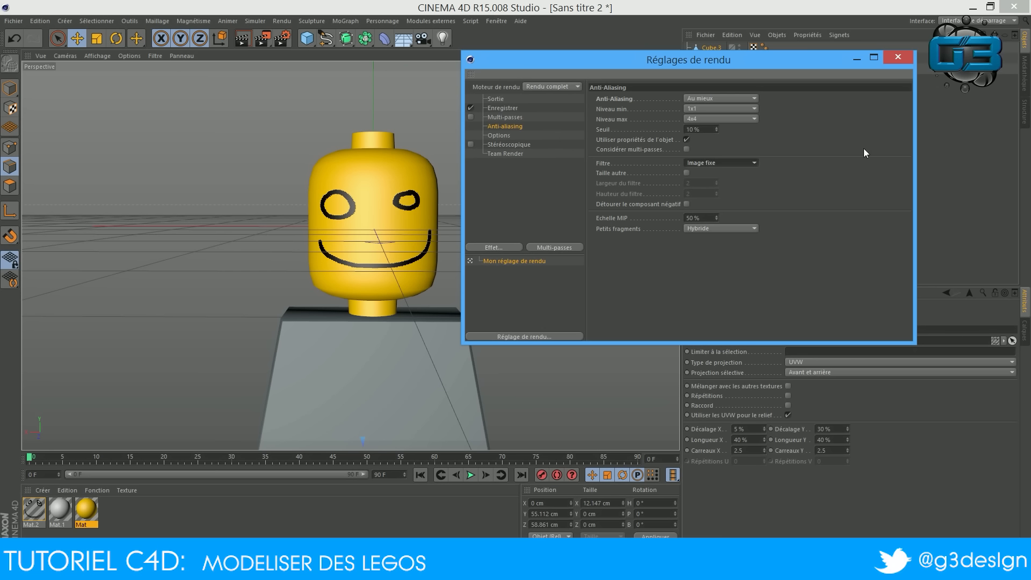
click(898, 57)
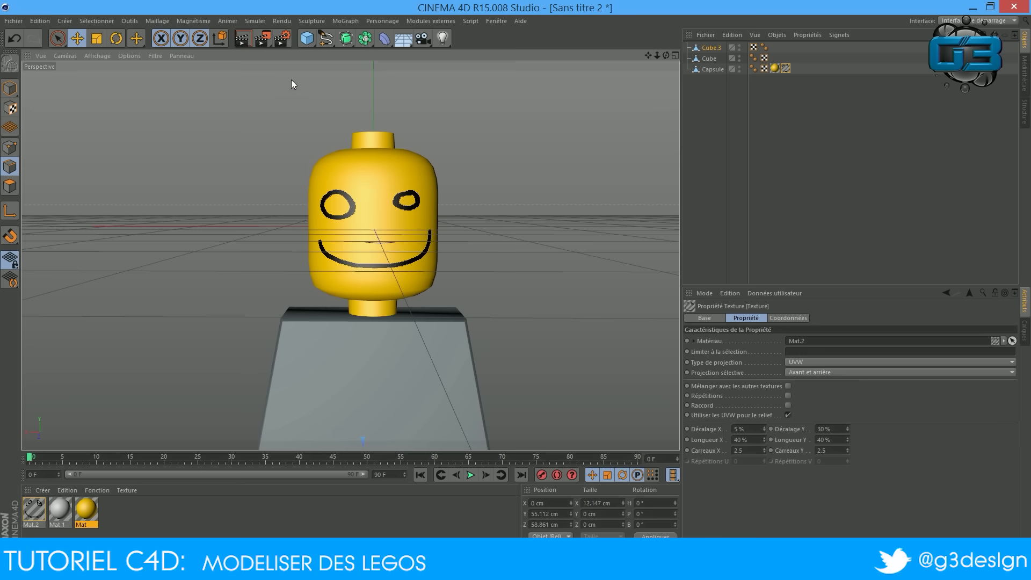
Step: Render the perspective view of the head and torso from an oblique angle to check the smoothing
drag(666, 56, 631, 100)
scroll(570, 170, down, 5)
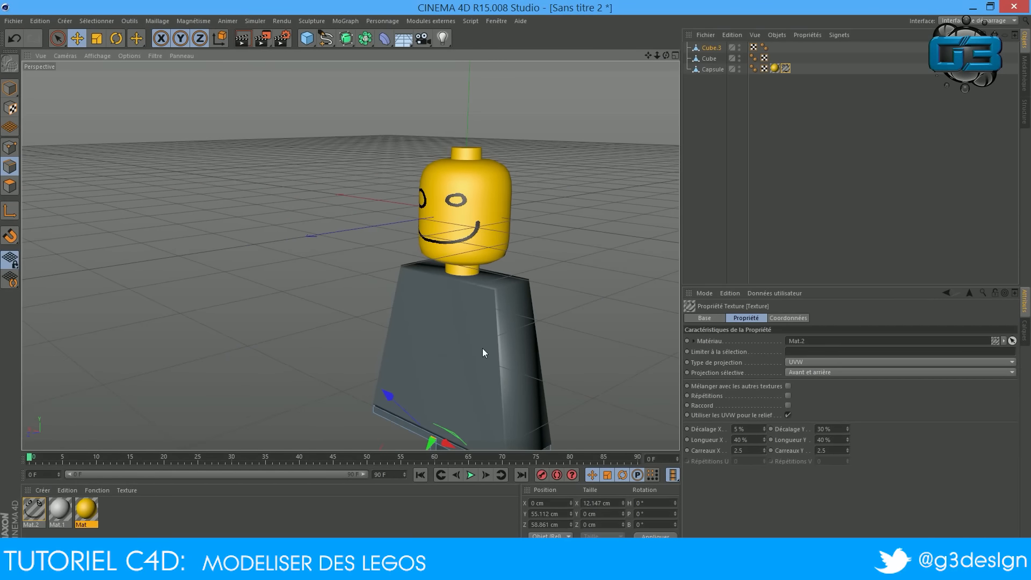
click(242, 38)
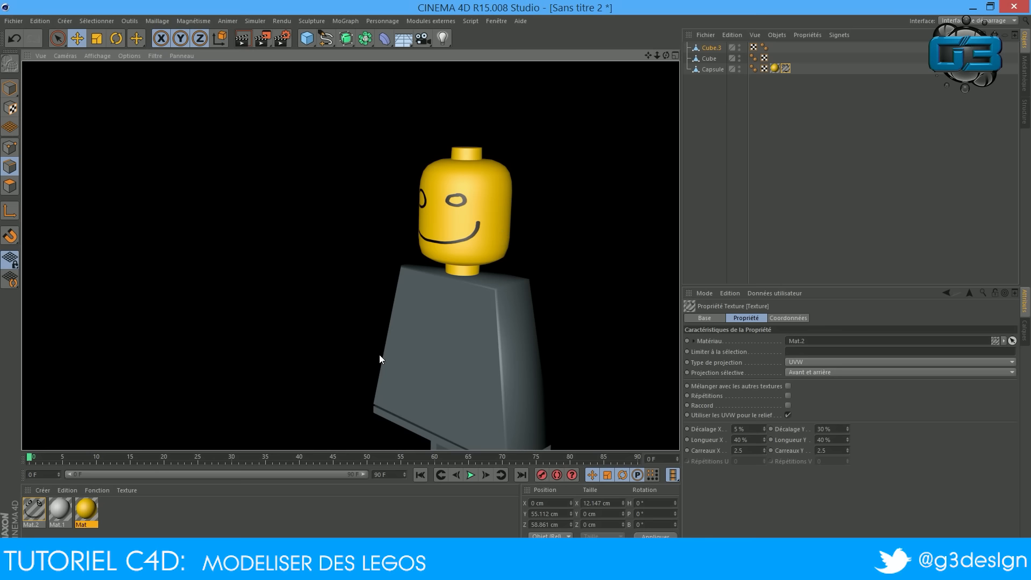
click(432, 333)
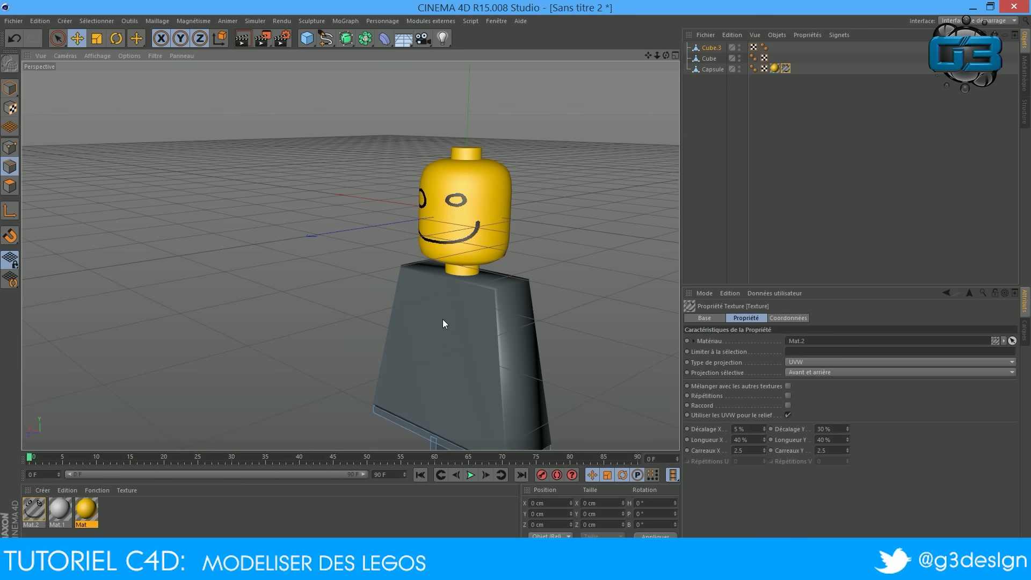
Step: Set the torso's smoothing angle limit to 30° and render a closer view of it
click(708, 58)
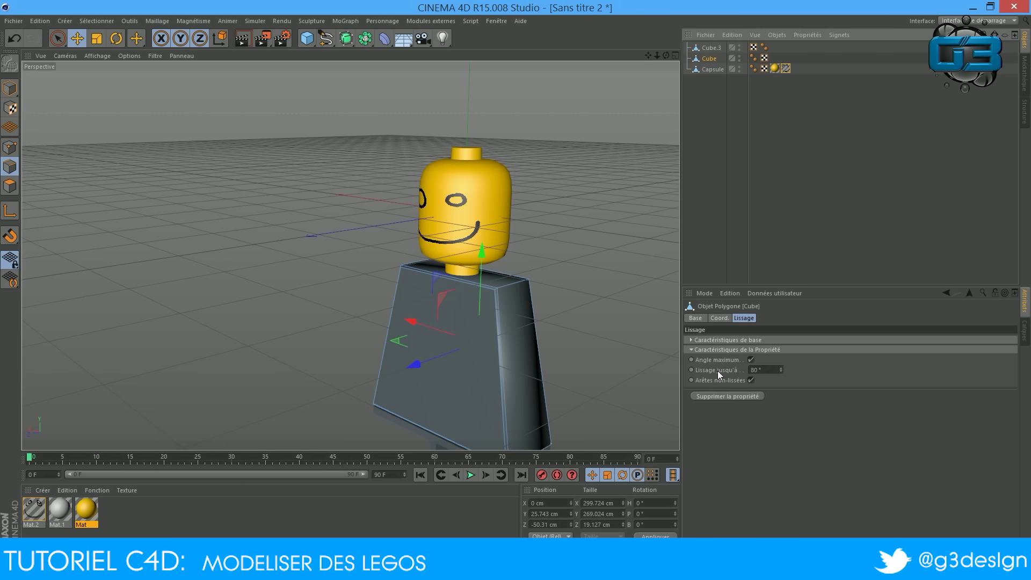
drag(757, 370, 743, 369)
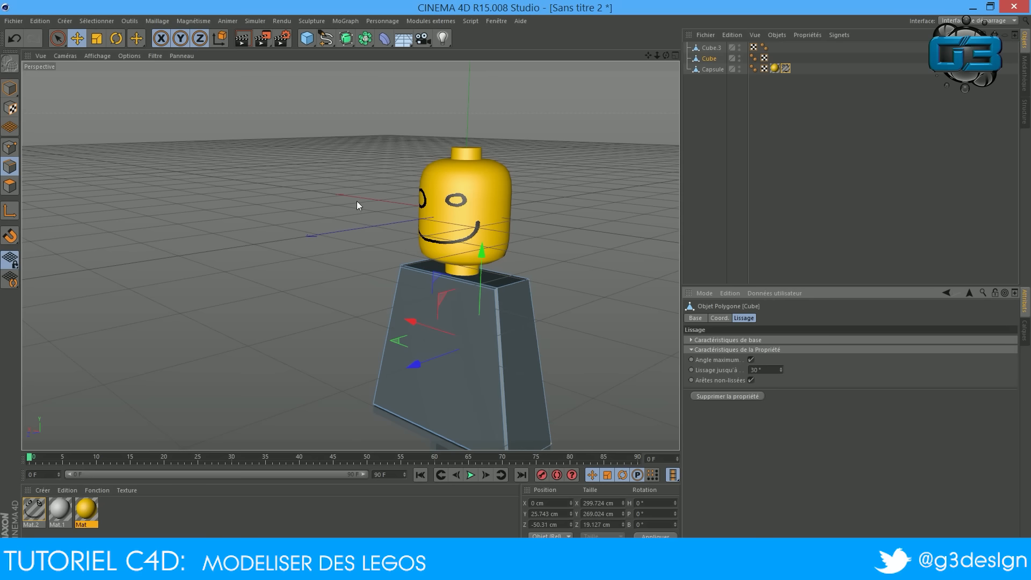
scroll(556, 260, up, 4)
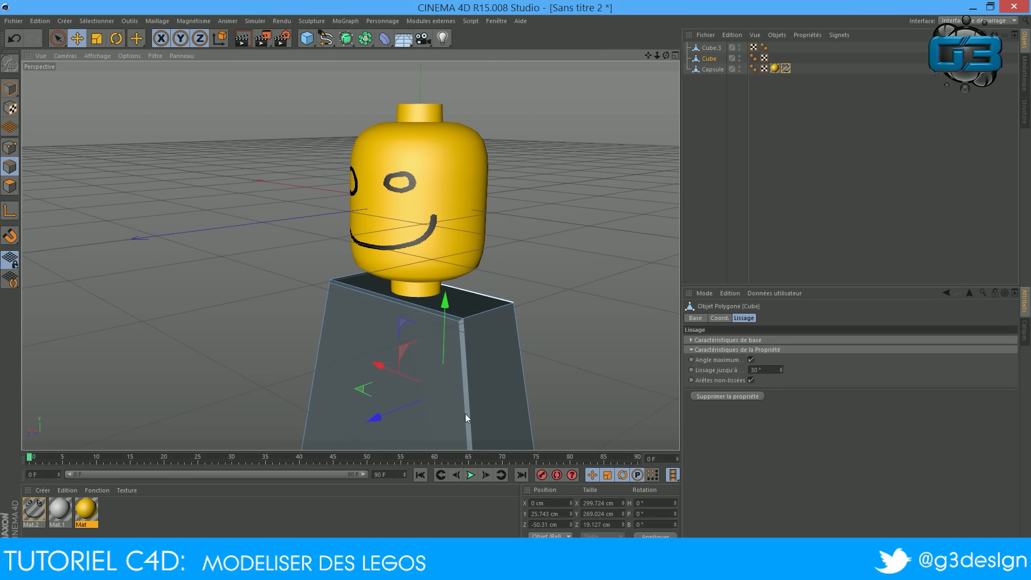
click(242, 39)
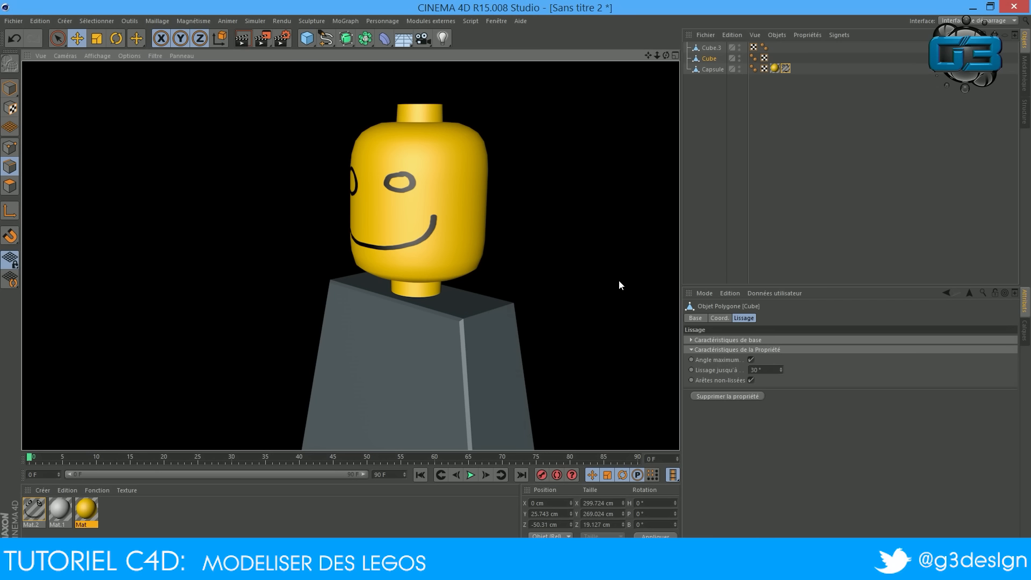
click(551, 278)
Step: Examine the torso's edges, the neck and the hip piece from several angles and distances
drag(666, 56, 763, 64)
scroll(476, 220, down, 1)
scroll(475, 220, down, 2)
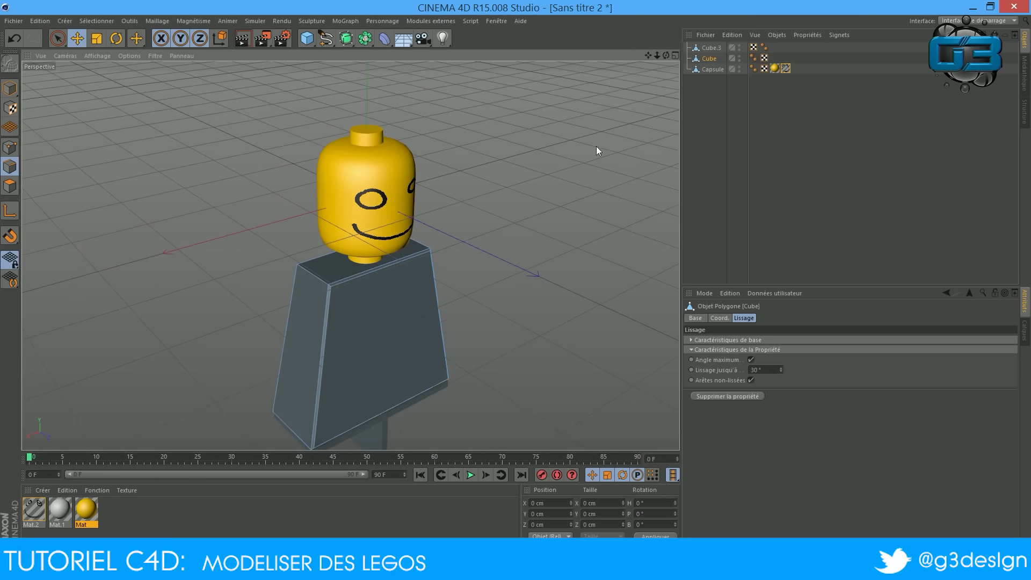
drag(648, 56, 698, 6)
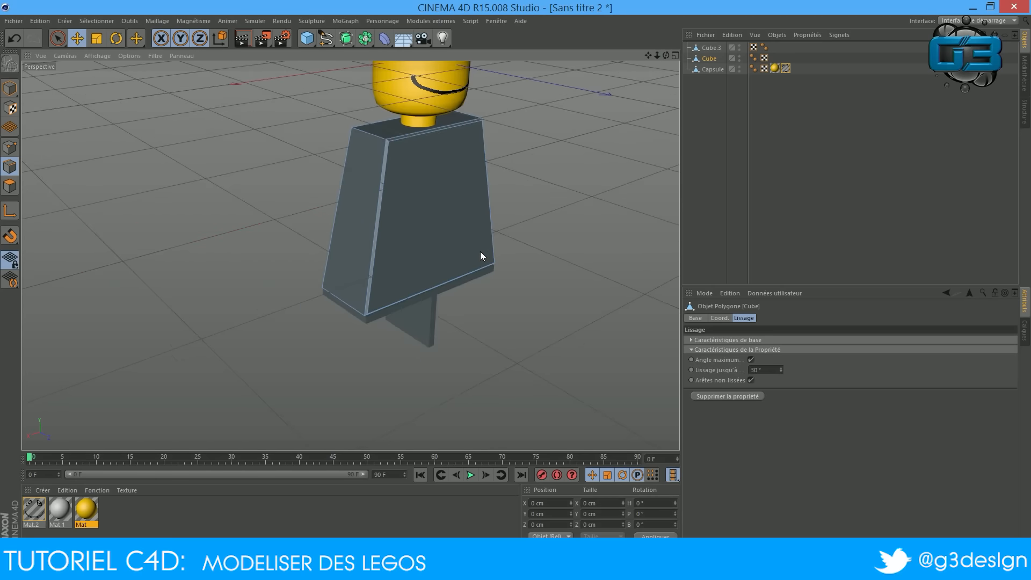
scroll(480, 251, up, 4)
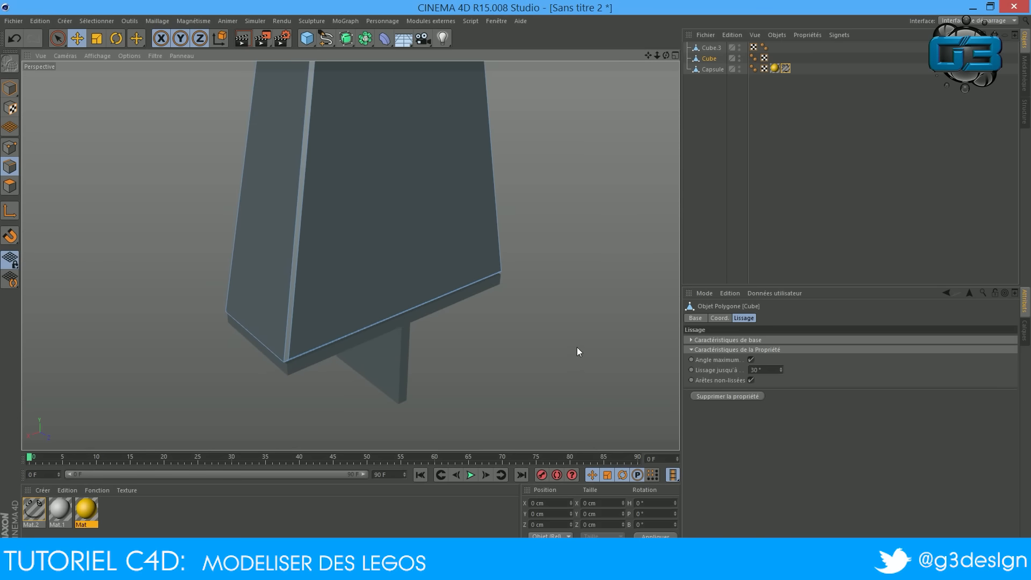
drag(648, 55, 498, 297)
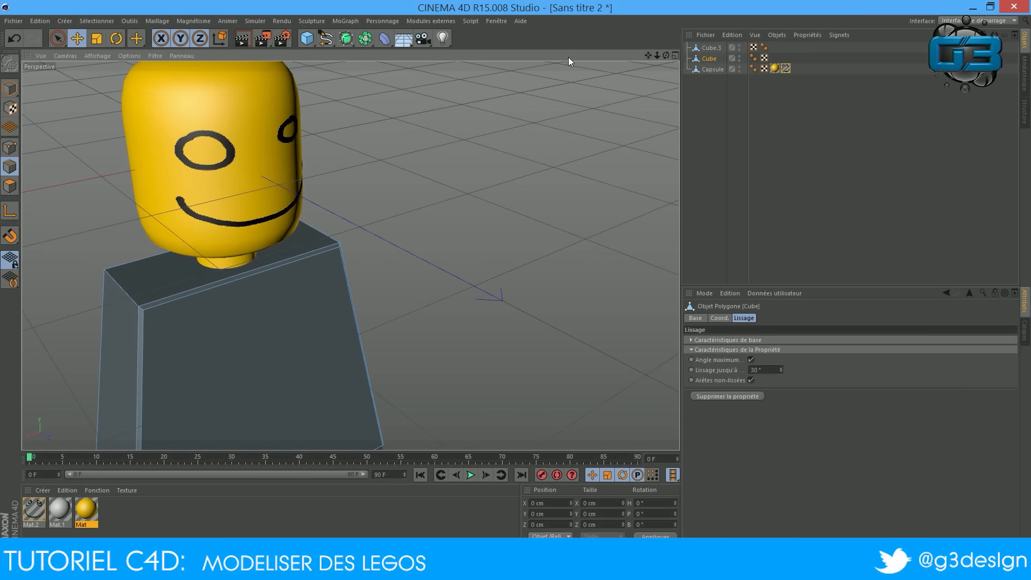
scroll(579, 103, down, 3)
scroll(576, 109, down, 2)
mouse_move(665, 55)
mouse_down()
mouse_move(547, 24)
mouse_move(663, 55)
mouse_up()
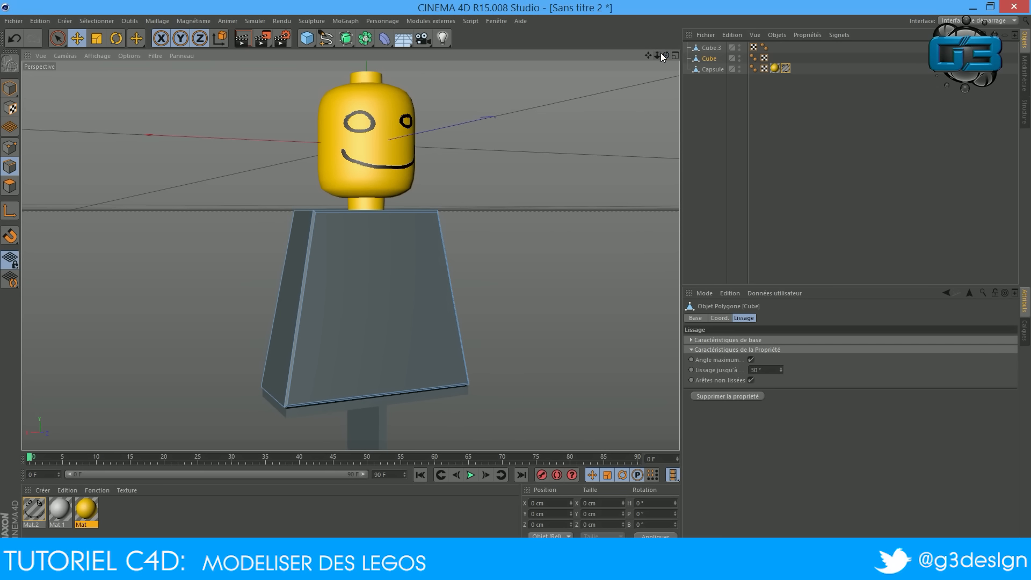